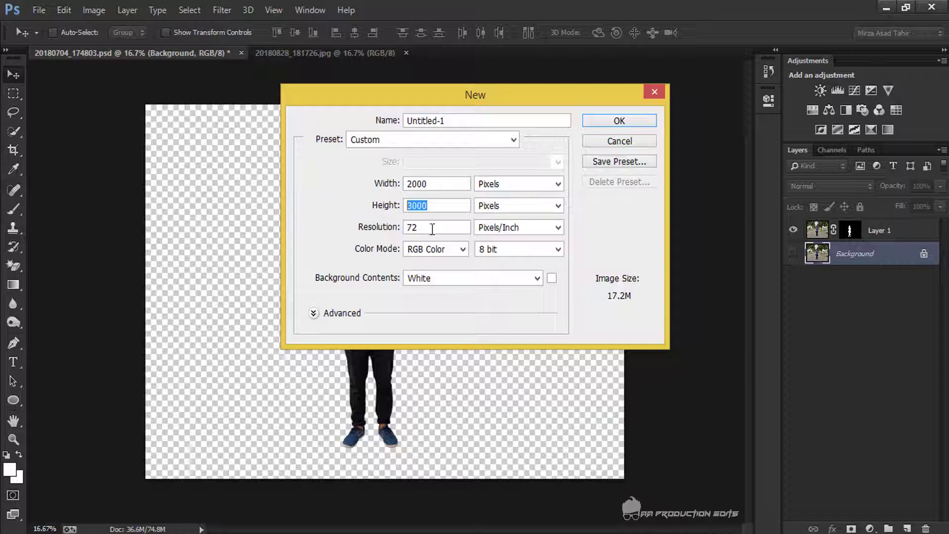
# - Create a new 2000 by 3000 pixel RGB document at 72 pixels/inch with a white background
pyautogui.press('Tab')
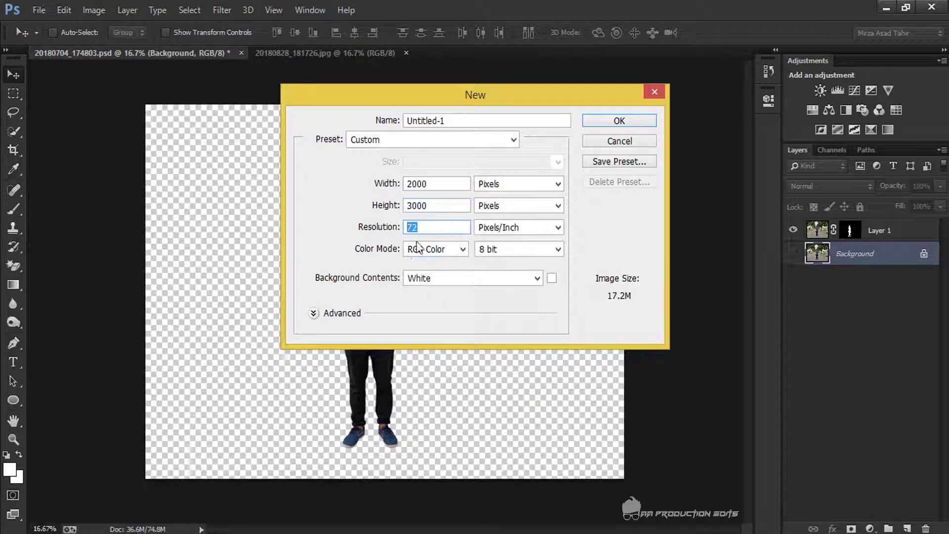
pyautogui.click(619, 121)
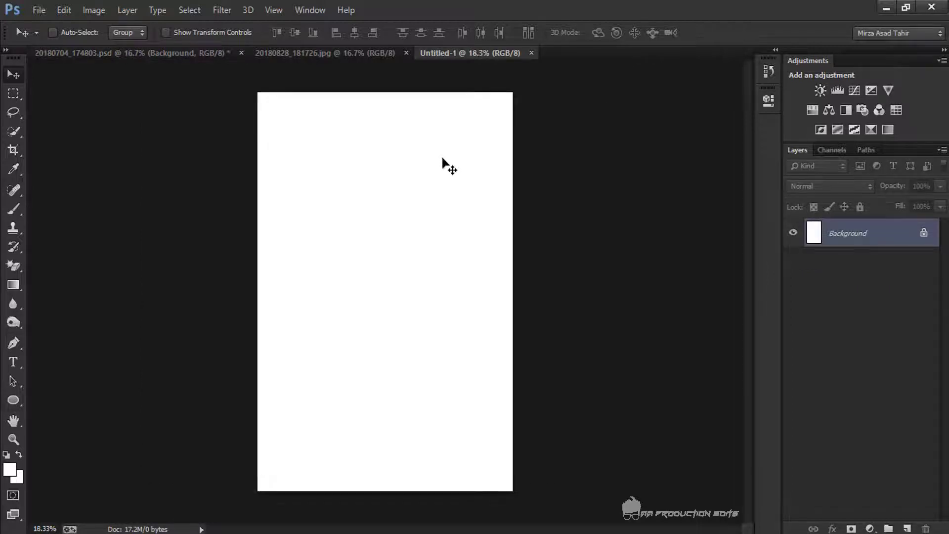
# - Apply the layer mask on Layer 1 of 20180704_174803.psd and move the cut-out man into the Untitled-1 document
pyautogui.click(136, 54)
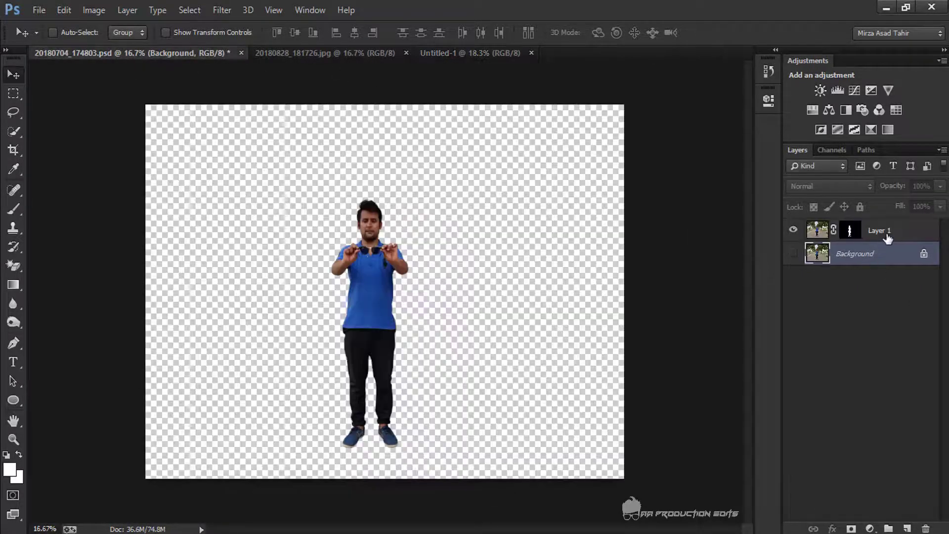
pyautogui.click(849, 230)
pyautogui.rightClick(850, 232)
pyautogui.click(844, 277)
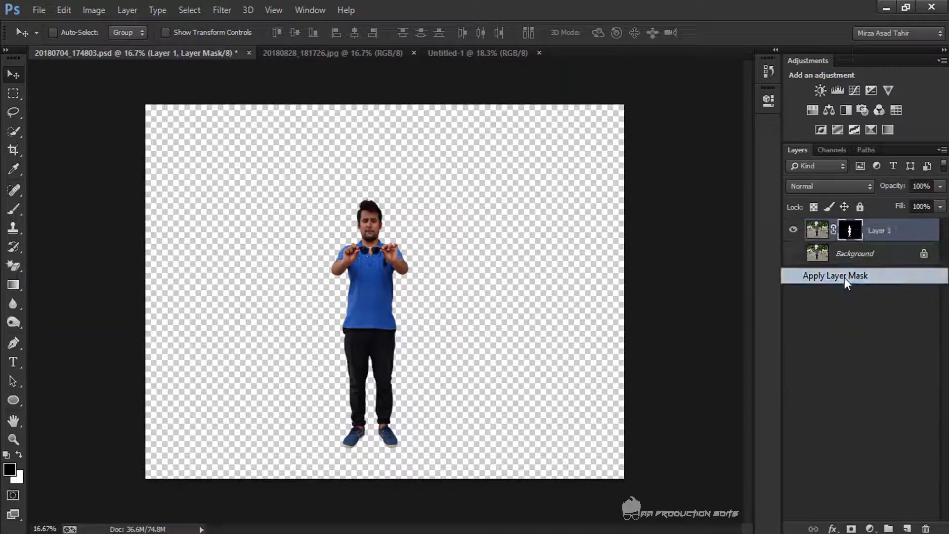
pyautogui.moveTo(368, 257); pyautogui.dragTo(391, 245)
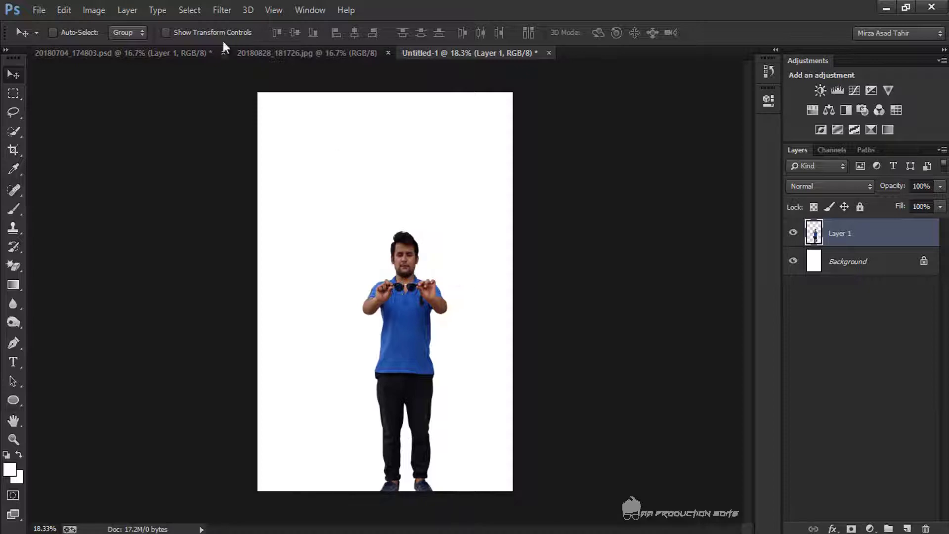
# - Close 20180704_174803.psd without saving its changes
pyautogui.click(215, 55)
pyautogui.click(221, 53)
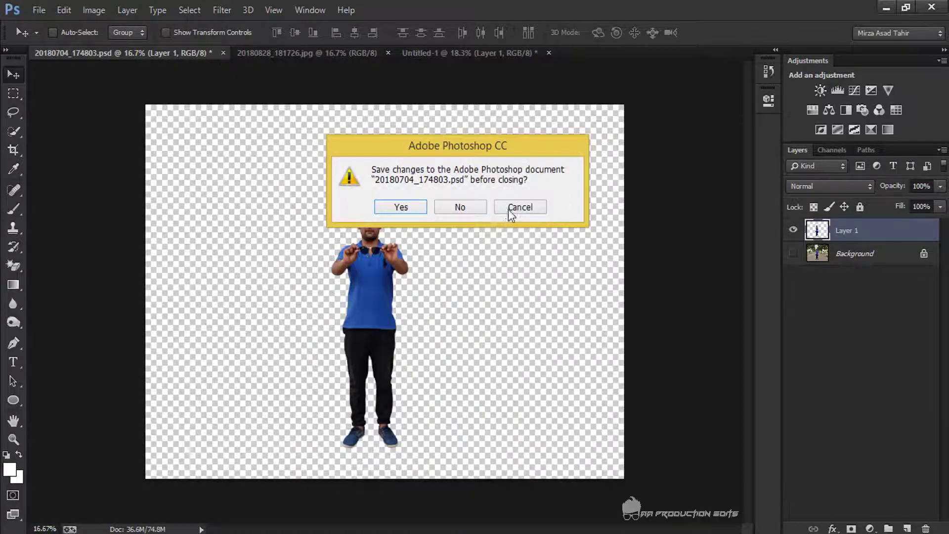
pyautogui.click(467, 210)
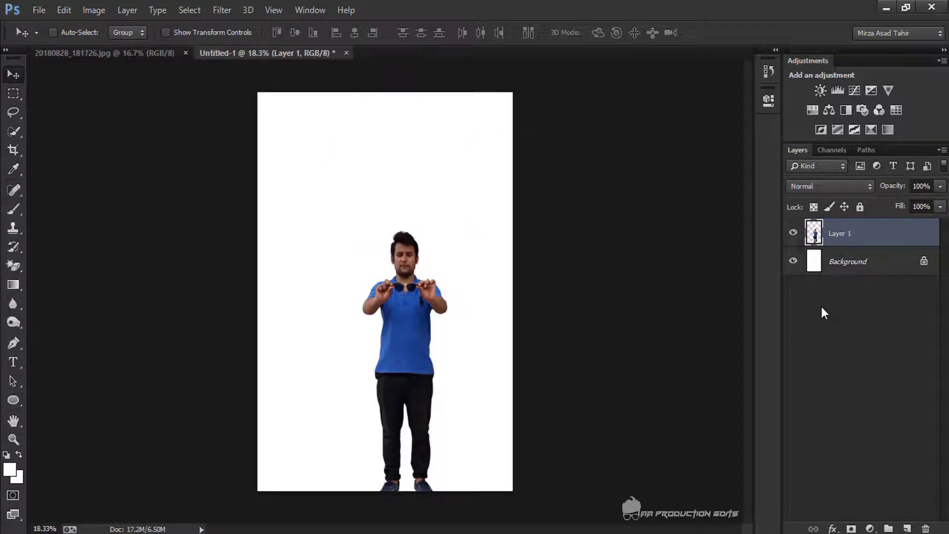
# - Free-transform the man proportionally to about 168% and position him centred horizontally, with his legs cropped by the canvas's lower edge
pyautogui.click(65, 10)
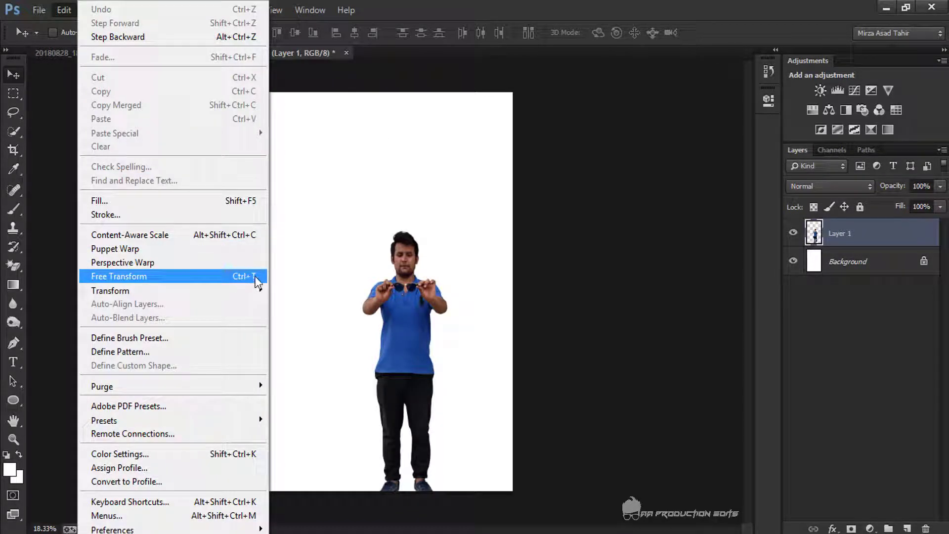
pyautogui.click(240, 276)
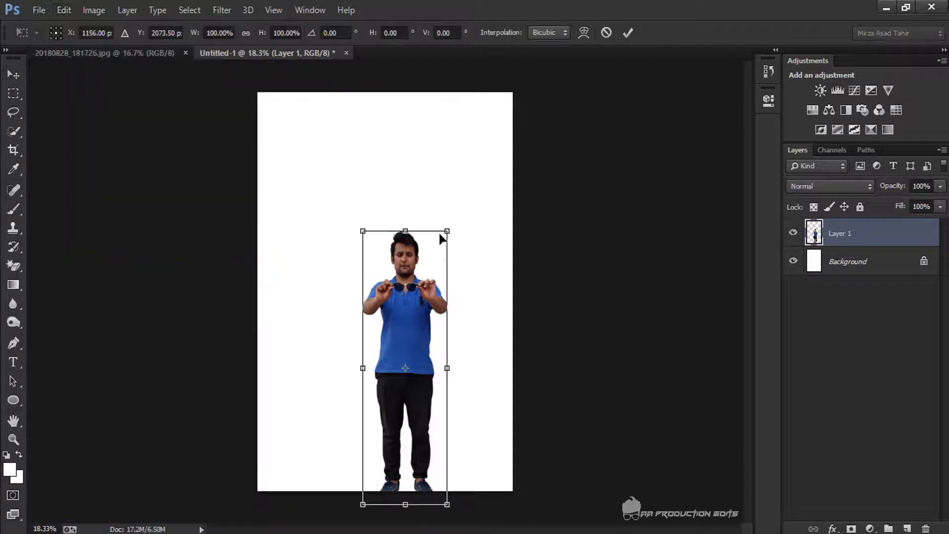
pyautogui.scroll(-5, 458, 433)
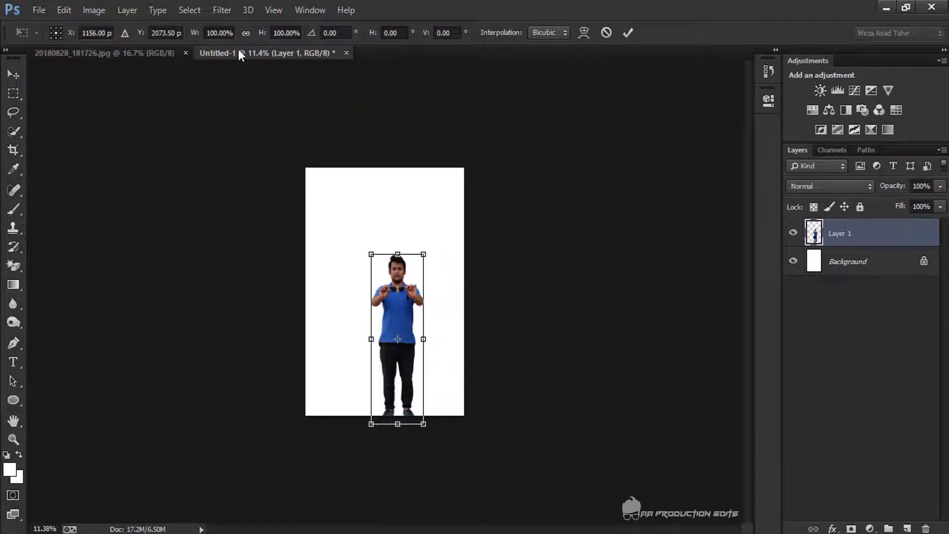
pyautogui.moveTo(258, 33); pyautogui.dragTo(330, 34)
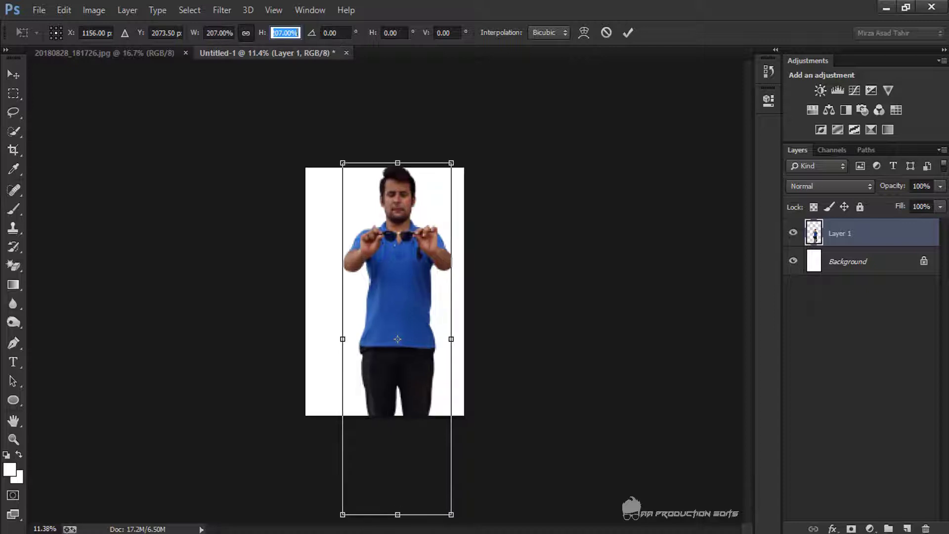
pyautogui.moveTo(430, 232); pyautogui.dragTo(418, 263)
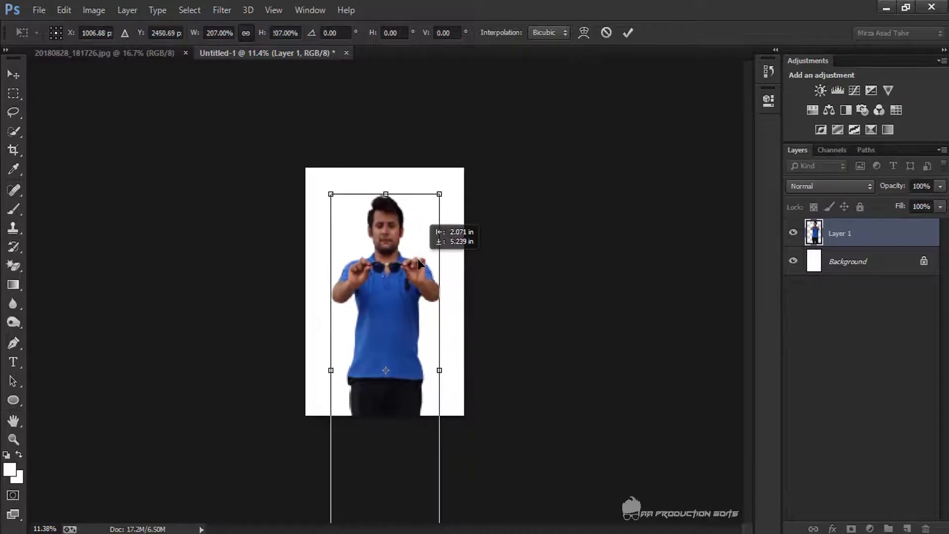
pyautogui.moveTo(438, 194); pyautogui.dragTo(424, 227)
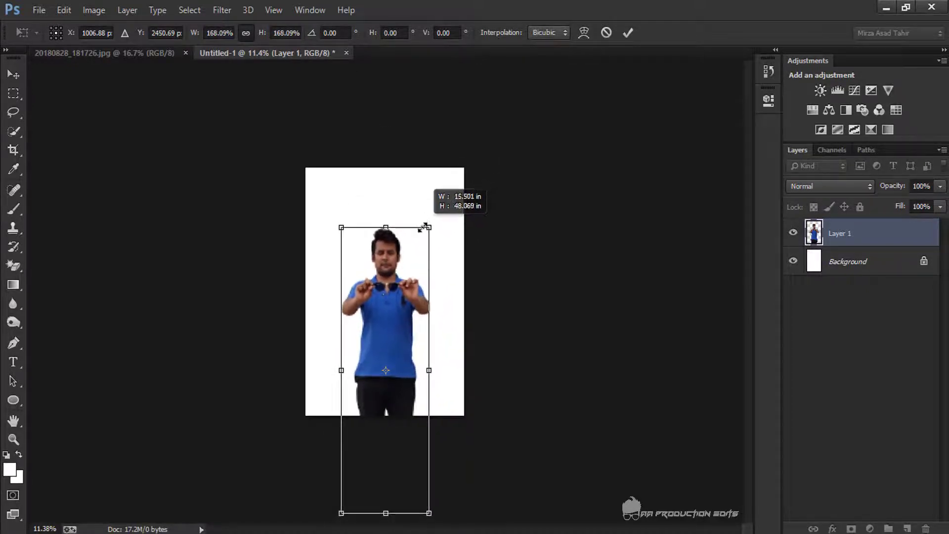
pyautogui.moveTo(422, 265); pyautogui.dragTo(421, 277)
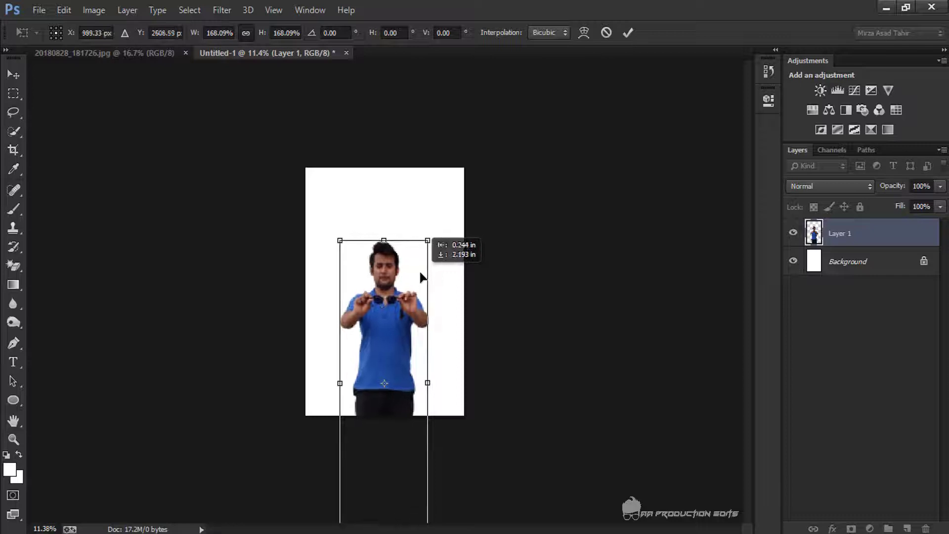
pyautogui.click(628, 32)
pyautogui.hotkey('ctrl', '0')
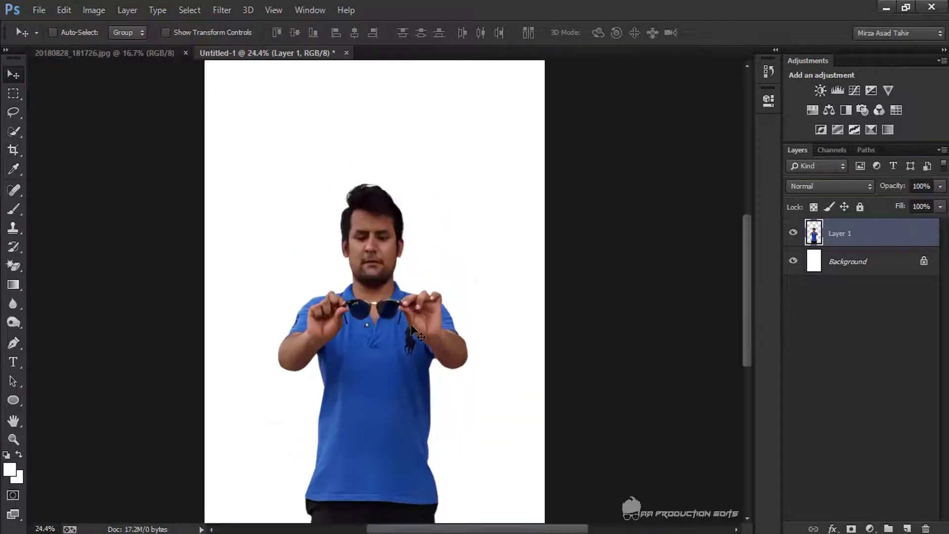
pyautogui.moveTo(411, 325); pyautogui.dragTo(413, 312)
pyautogui.scroll(-2, 413, 312)
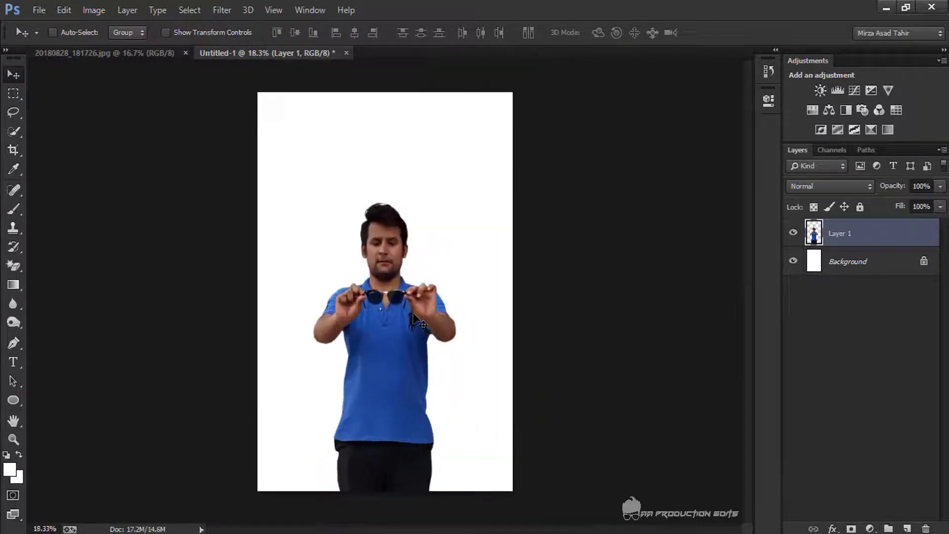
pyautogui.scroll(1, 488, 319)
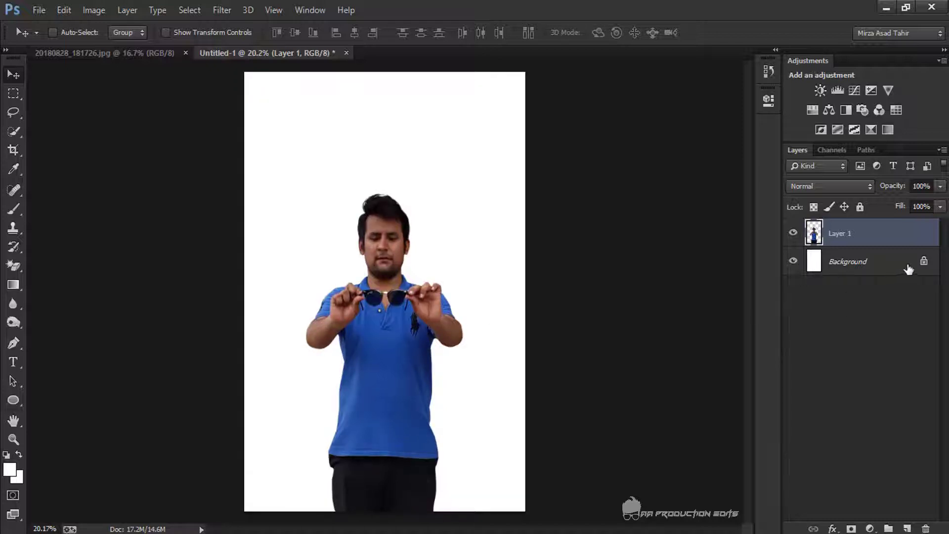
# - Unlock the Background to make it a regular layer and clear the selection loaded from it
pyautogui.click(924, 261)
pyautogui.keyDown('ctrl'); pyautogui.click(816, 273); pyautogui.keyUp('ctrl')
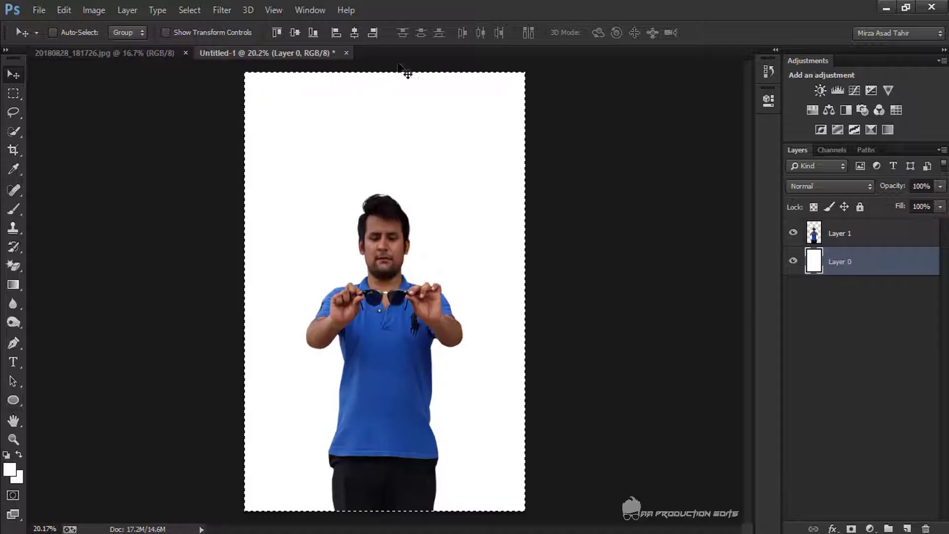
pyautogui.hotkey('ctrl', 'd')
pyautogui.scroll(-2, 445, 163)
pyautogui.scroll(2, 445, 163)
# - Select Layer 1 and set up the Pen tool in Path mode for work around the neck and sunglasses
pyautogui.click(907, 243)
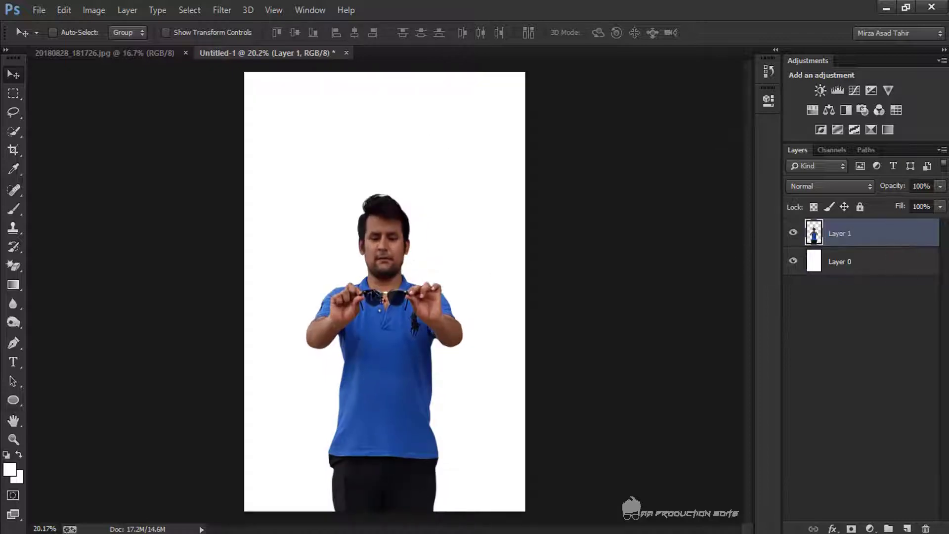
pyautogui.scroll(6, 388, 309)
pyautogui.scroll(4, 389, 314)
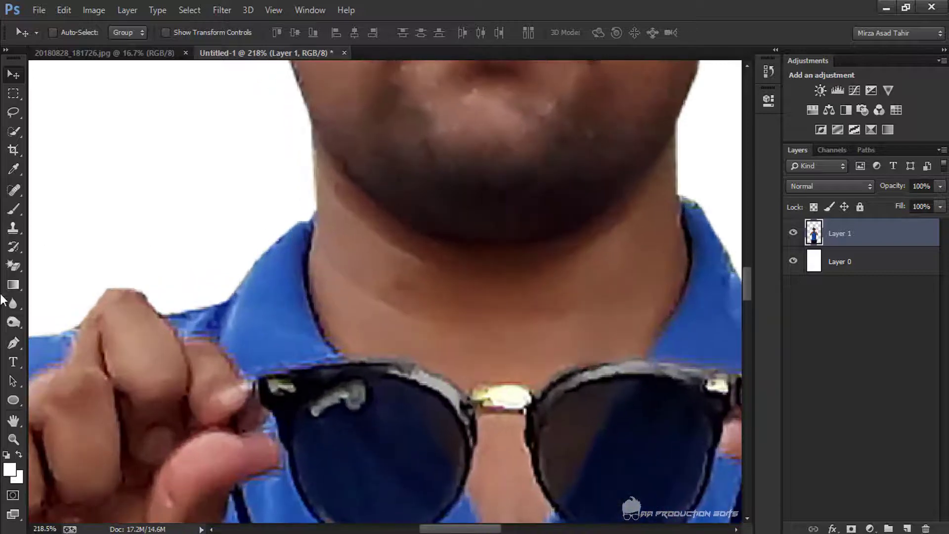
pyautogui.click(8, 346)
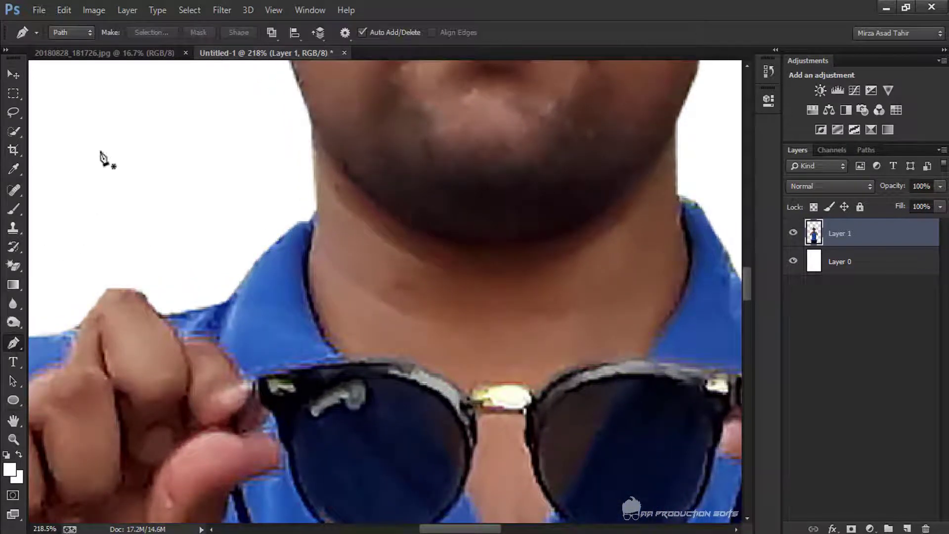
pyautogui.click(63, 33)
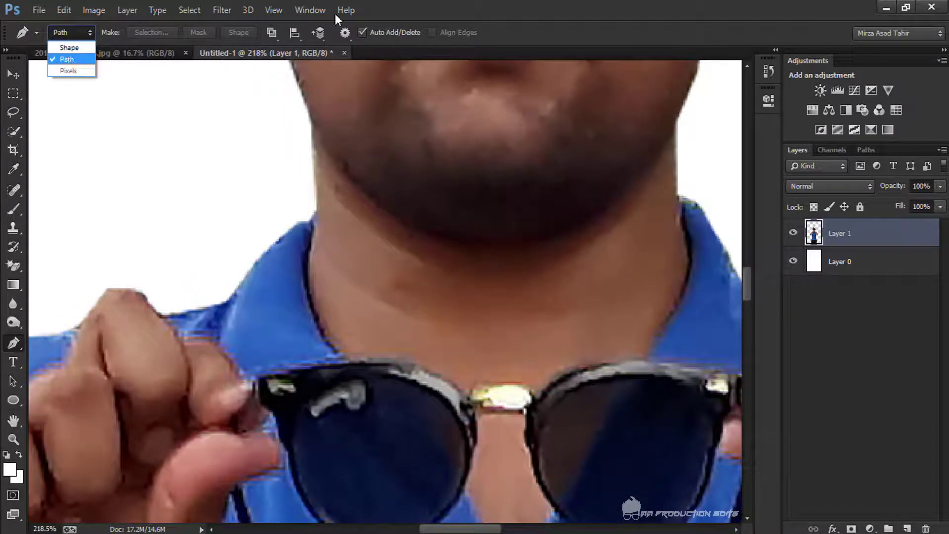
pyautogui.click(69, 48)
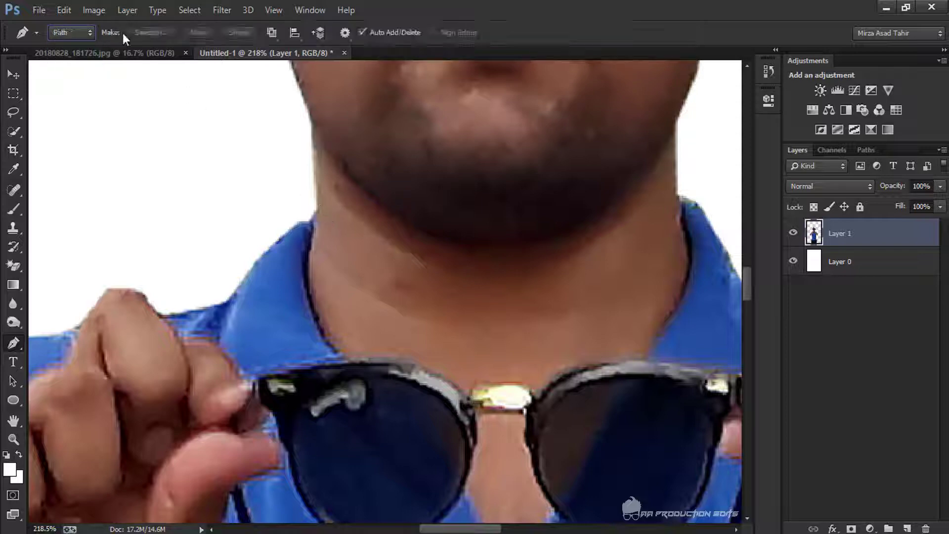
pyautogui.click(60, 34)
pyautogui.click(72, 60)
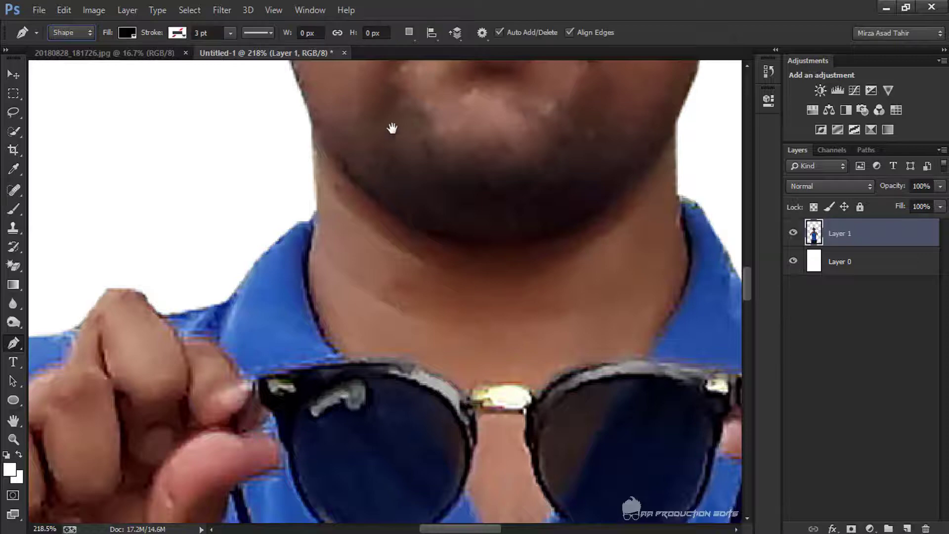
# - Trace a pen path down the shirt's left collar edge and along the sunglasses' upper rim to the bridge
pyautogui.moveTo(392, 127); pyautogui.dragTo(409, 78)
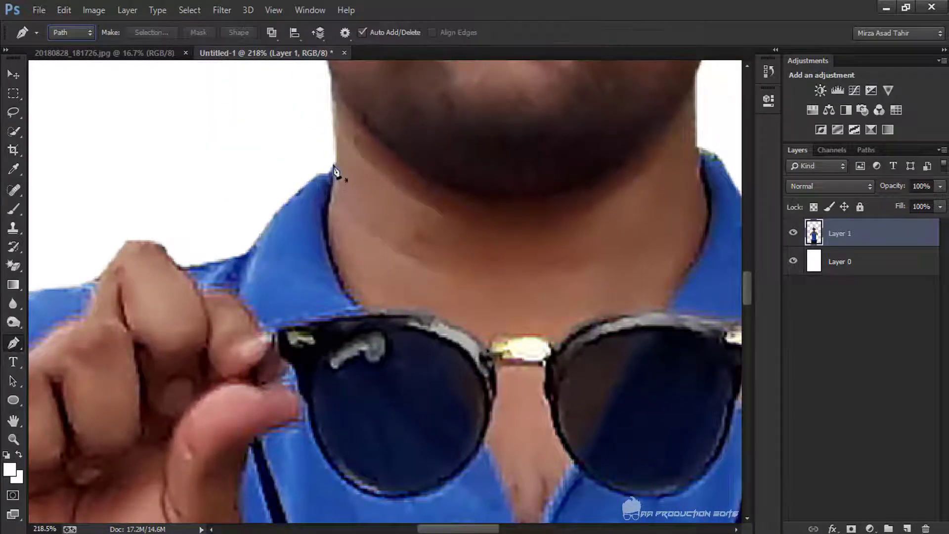
pyautogui.click(333, 165)
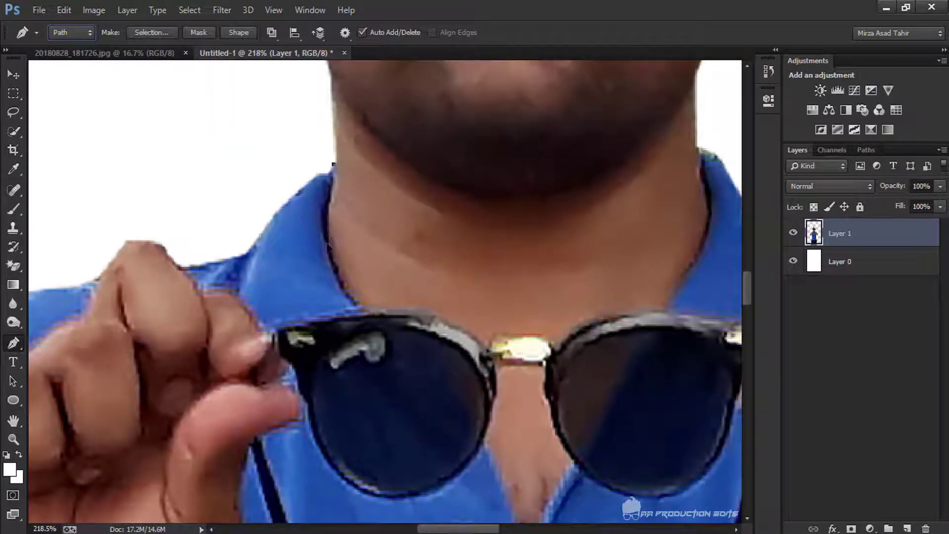
pyautogui.moveTo(328, 240); pyautogui.dragTo(344, 295)
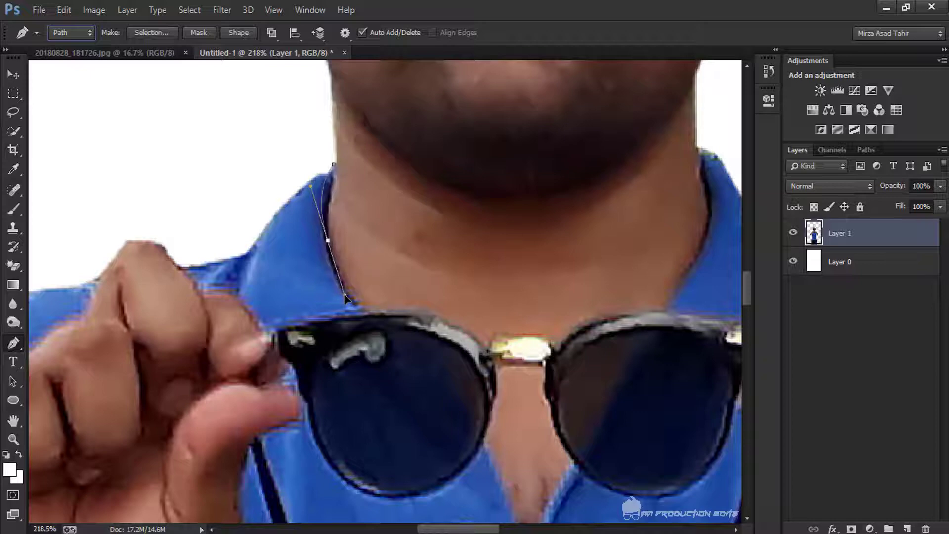
pyautogui.click(362, 311)
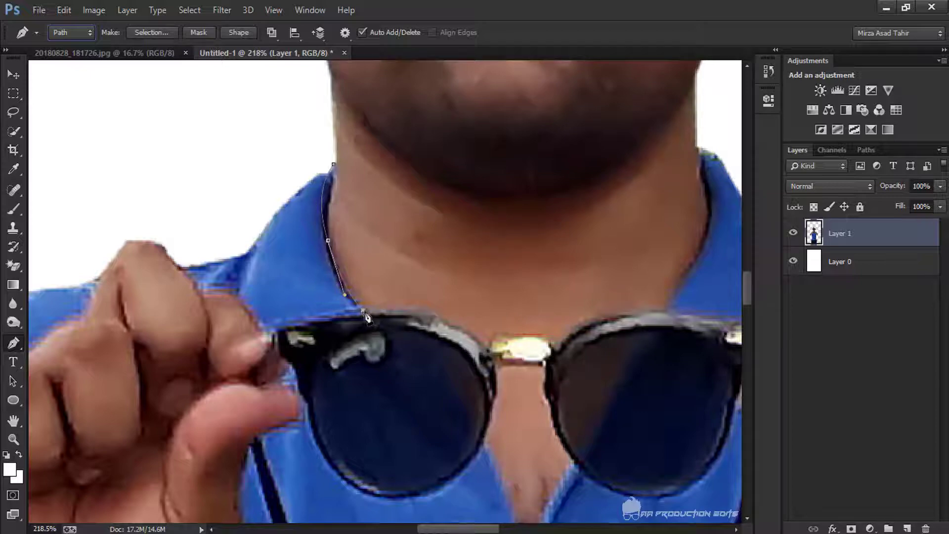
pyautogui.keyDown('alt'); pyautogui.click(462, 328); pyautogui.keyUp('alt')
pyautogui.keyDown('alt'); pyautogui.click(531, 338); pyautogui.keyUp('alt')
pyautogui.moveTo(602, 319); pyautogui.dragTo(637, 313)
pyautogui.hotkey('ctrl', 'z')
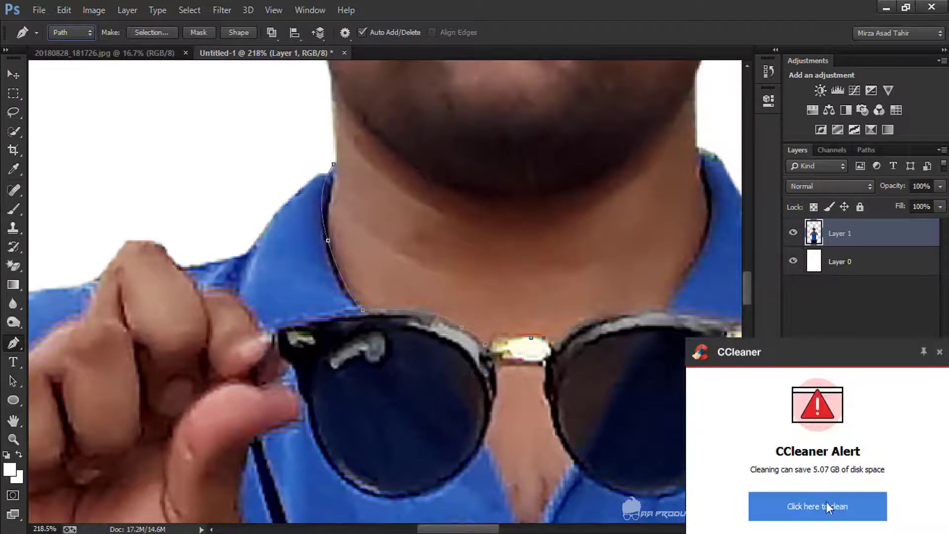
# - Run the cleanup offered by the CCleaner alert and dismiss its notification
pyautogui.click(842, 503)
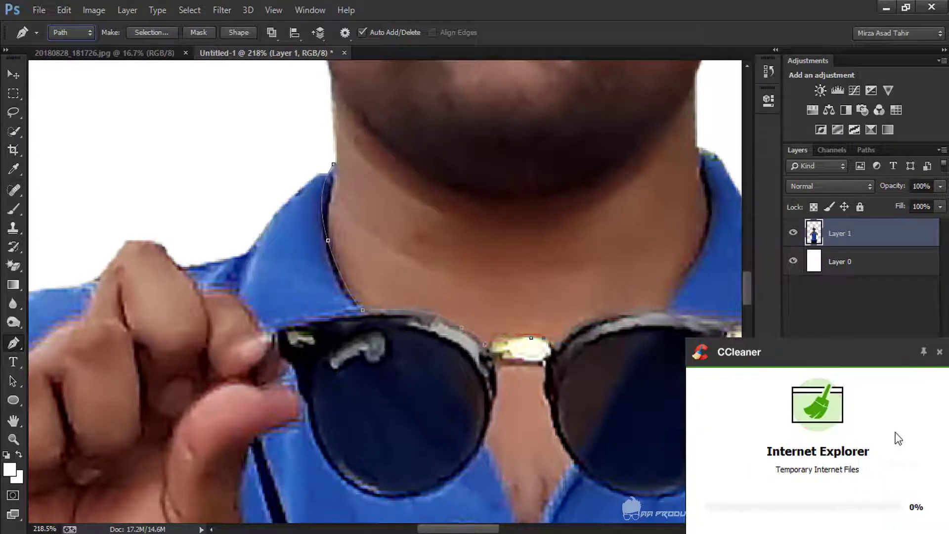
pyautogui.click(939, 351)
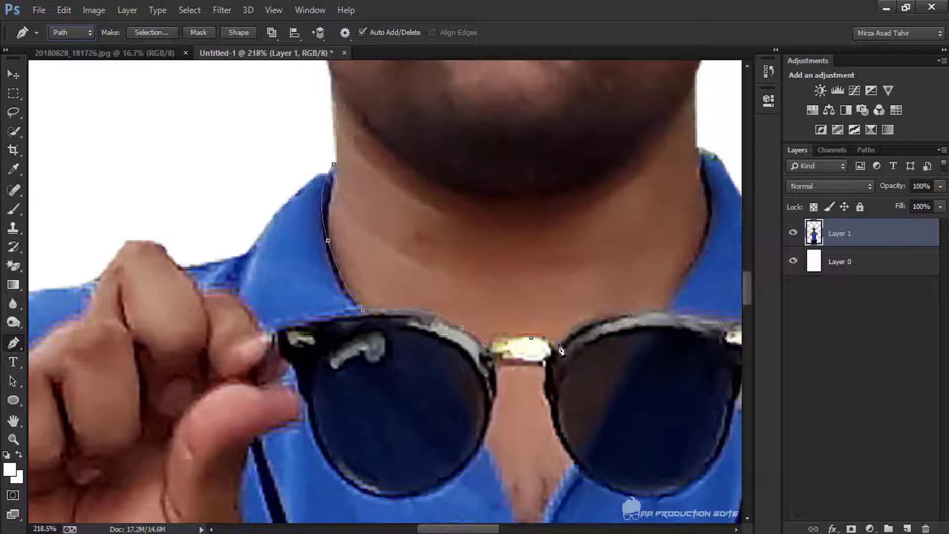
# - Continue the pen path over the other lens's upper rim and up the right collar edge to the collar's top
pyautogui.moveTo(612, 320); pyautogui.dragTo(703, 258)
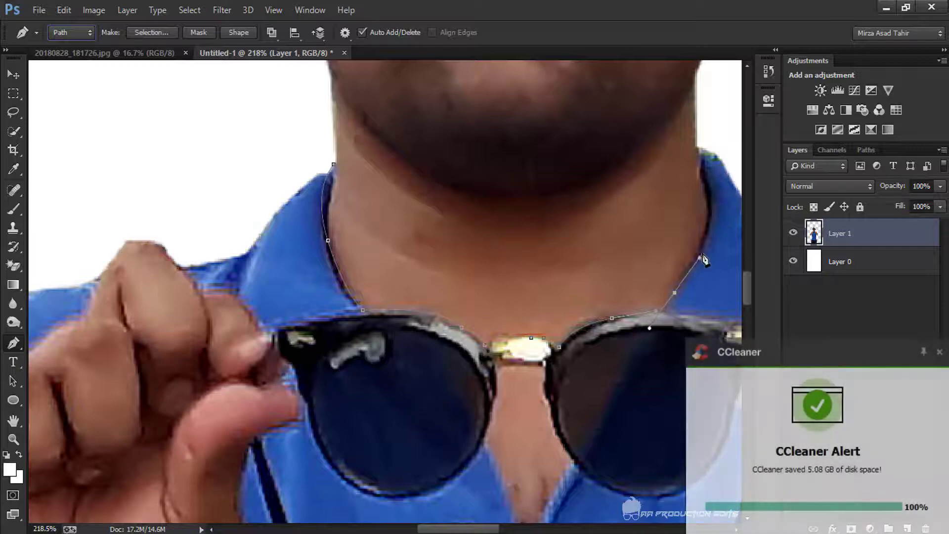
pyautogui.click(938, 352)
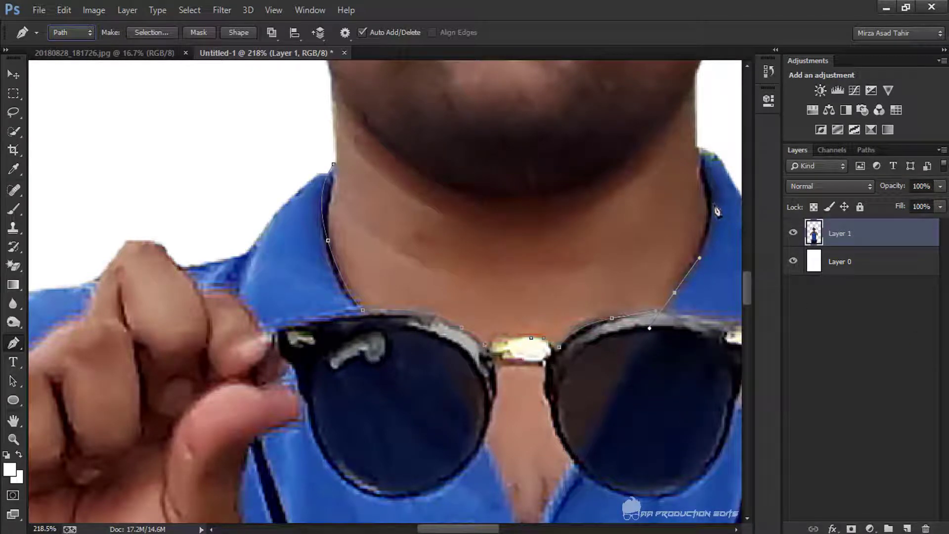
pyautogui.moveTo(714, 197); pyautogui.dragTo(711, 172)
pyautogui.click(700, 144)
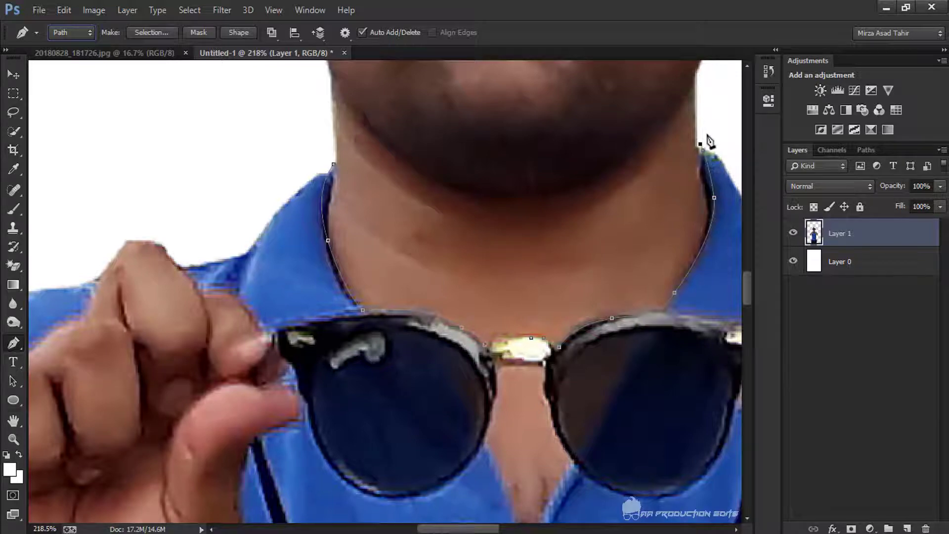
pyautogui.hotkey('ctrl', '0')
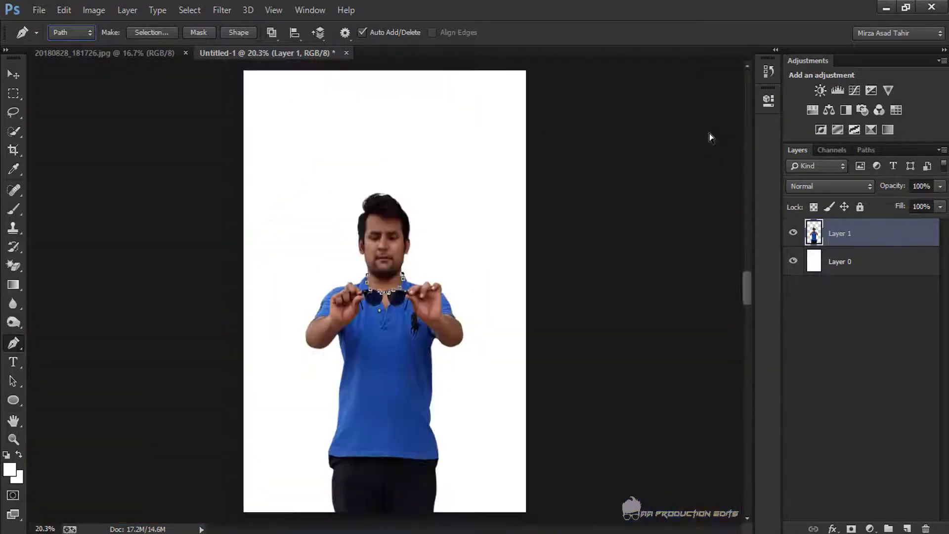
# - Continue the pen path loosely around the man's head and close it at the left collar top
pyautogui.click(449, 245)
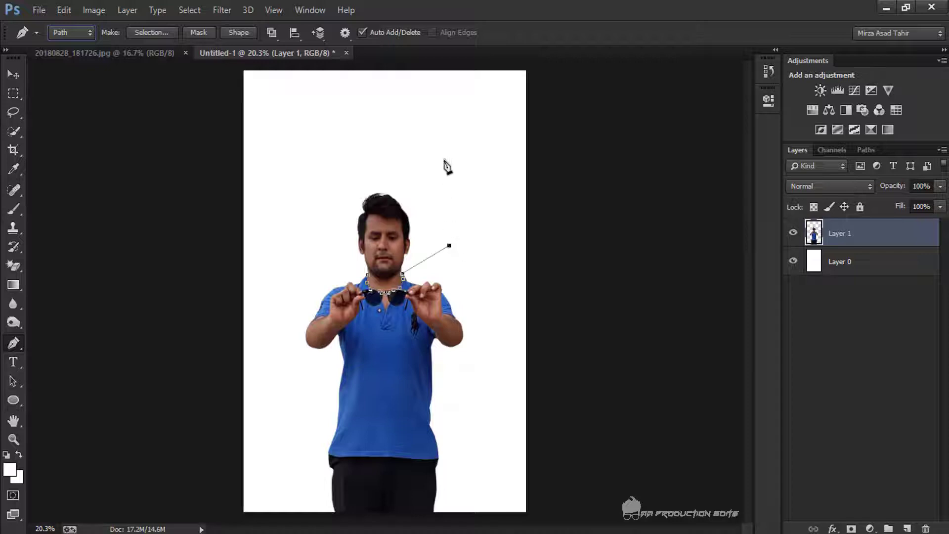
pyautogui.click(444, 160)
pyautogui.click(380, 153)
pyautogui.click(326, 166)
pyautogui.click(325, 214)
pyautogui.click(335, 245)
pyautogui.click(352, 267)
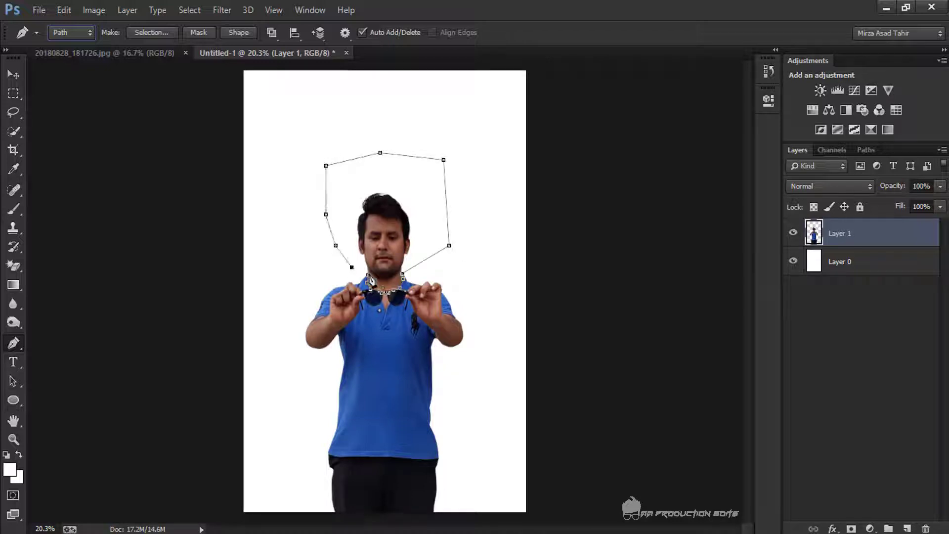
pyautogui.click(368, 277)
# - Make a new anti-aliased selection from the path with 0 px feather, delete the head and neck, and deselect
pyautogui.rightClick(372, 184)
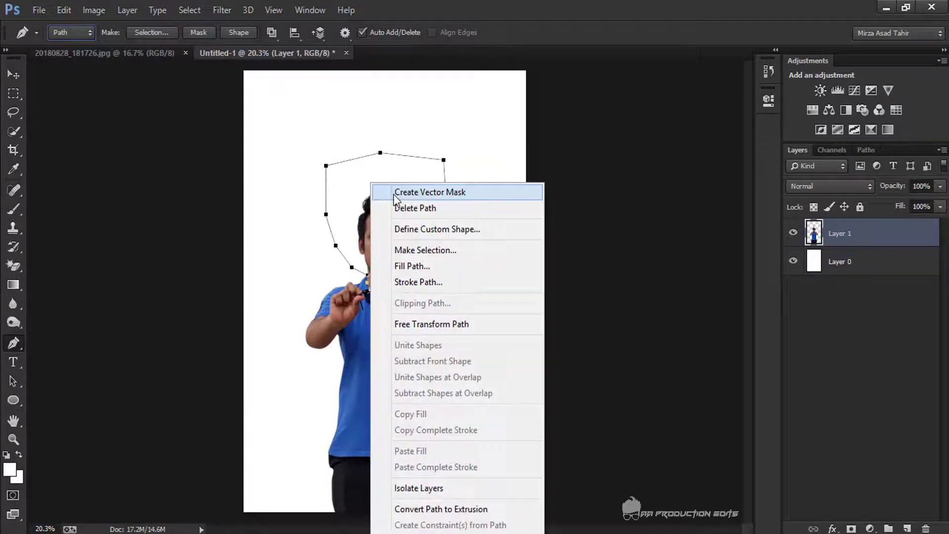
pyautogui.click(434, 250)
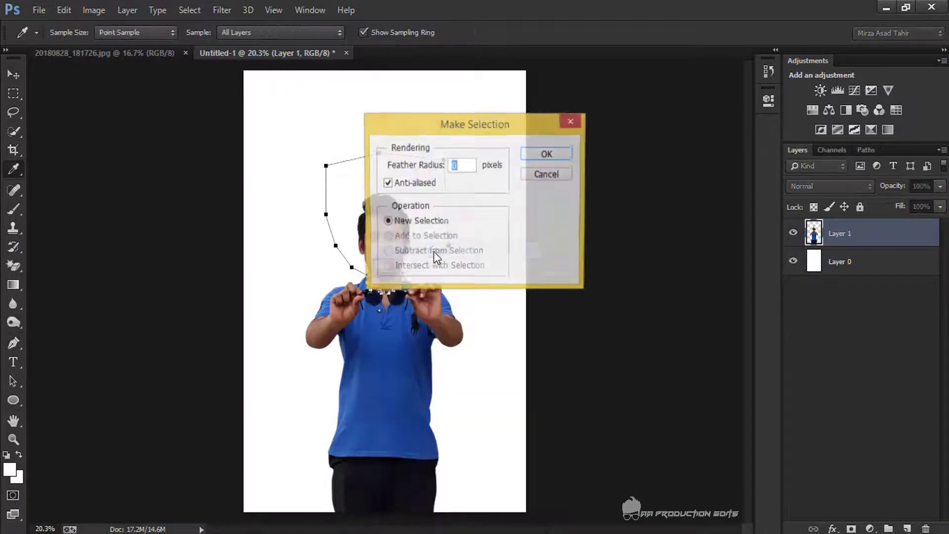
pyautogui.click(538, 156)
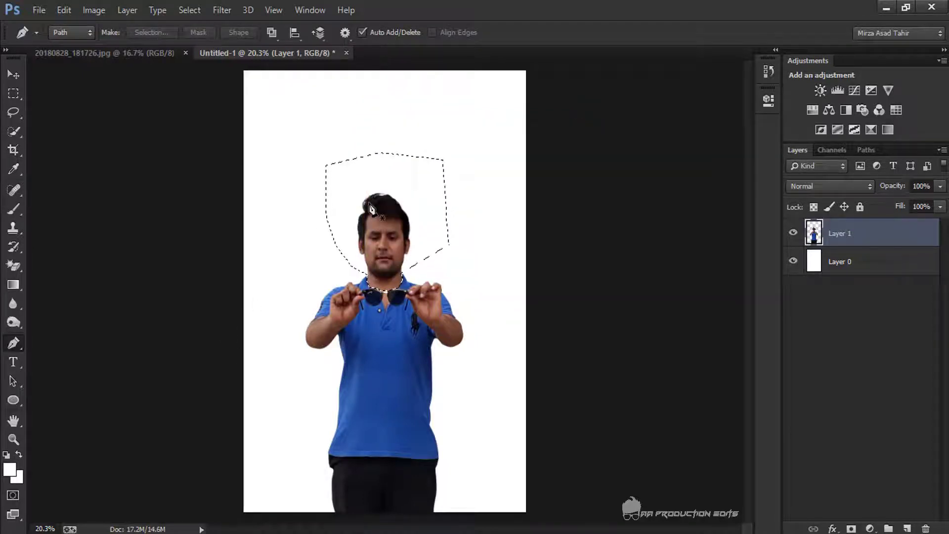
pyautogui.press('Delete')
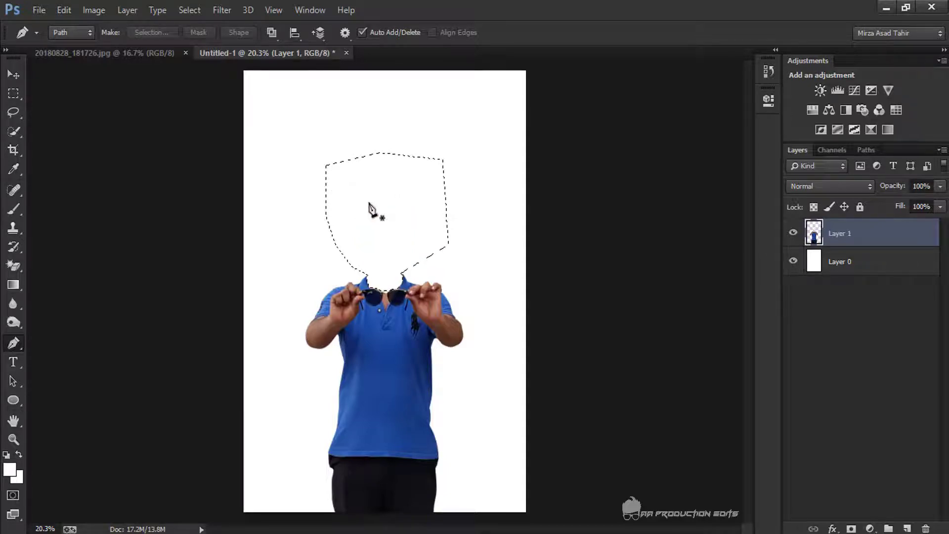
pyautogui.hotkey('ctrl', 'd')
# - Start a pen path beneath the sunglasses' bridge and down the inner rim of the lens on the image's right
pyautogui.scroll(10, 386, 301)
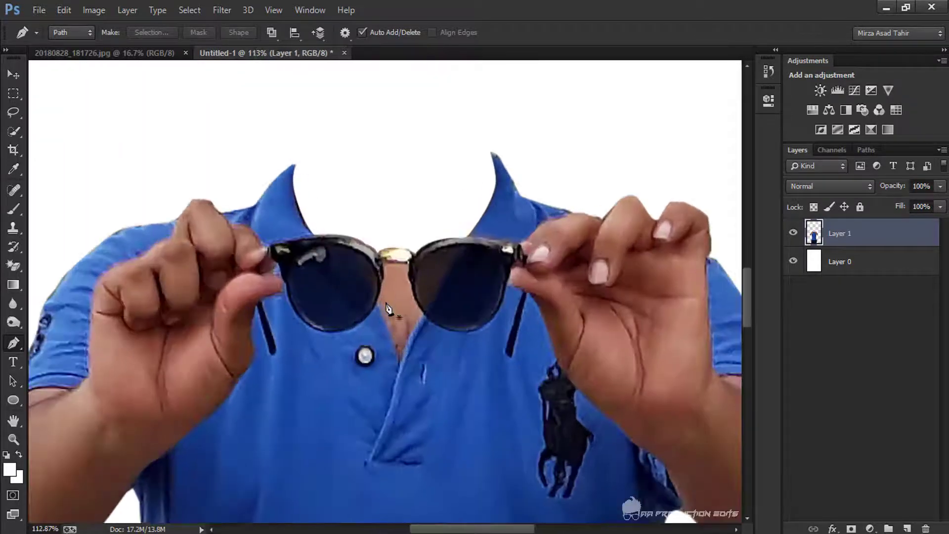
pyautogui.scroll(4, 388, 308)
pyautogui.click(387, 252)
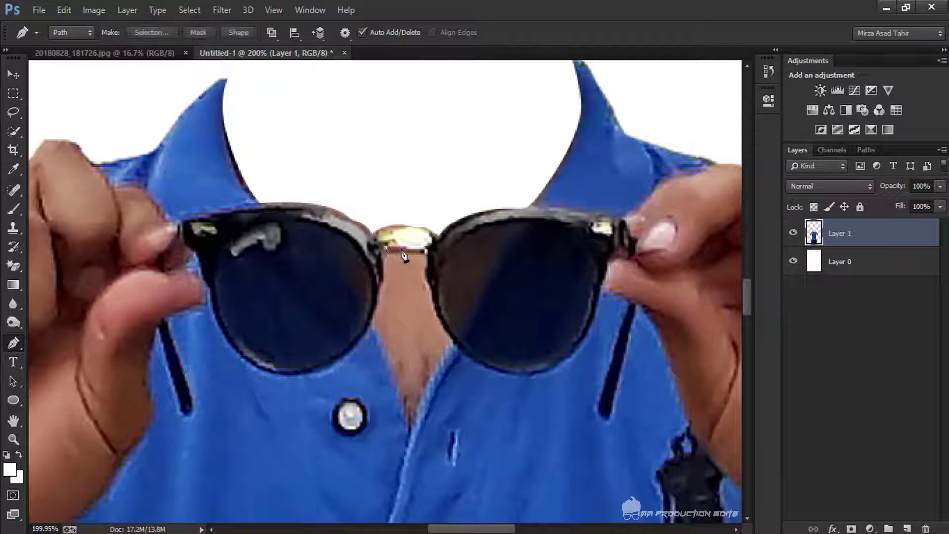
pyautogui.click(425, 253)
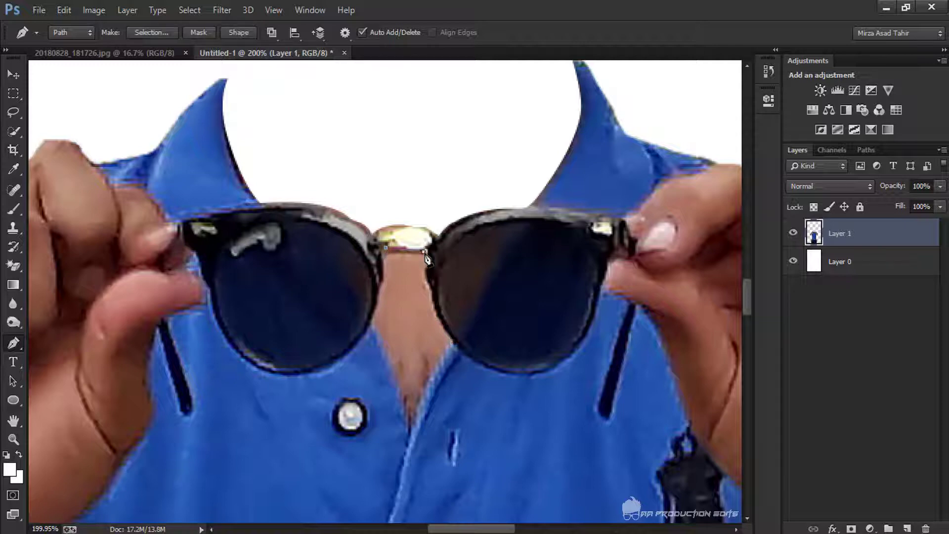
pyautogui.click(383, 260)
pyautogui.click(387, 258)
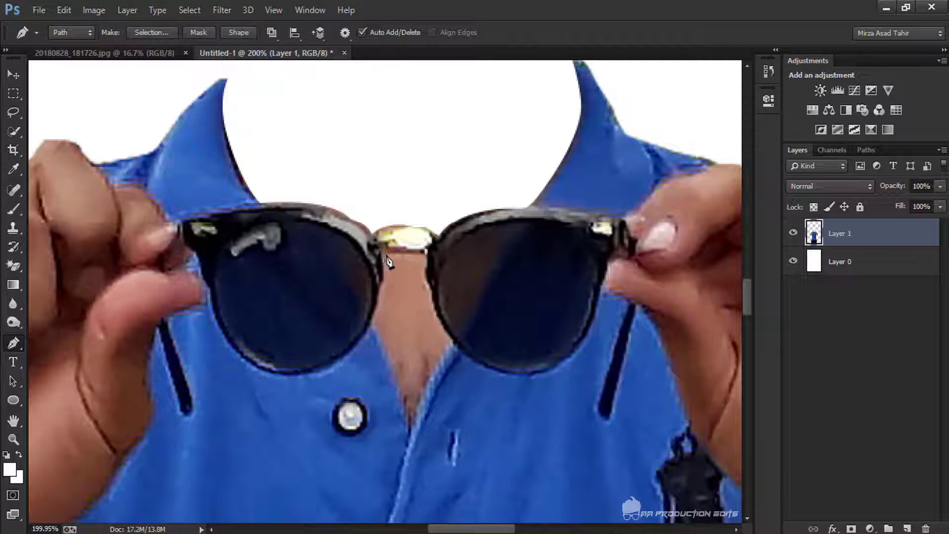
pyautogui.click(425, 253)
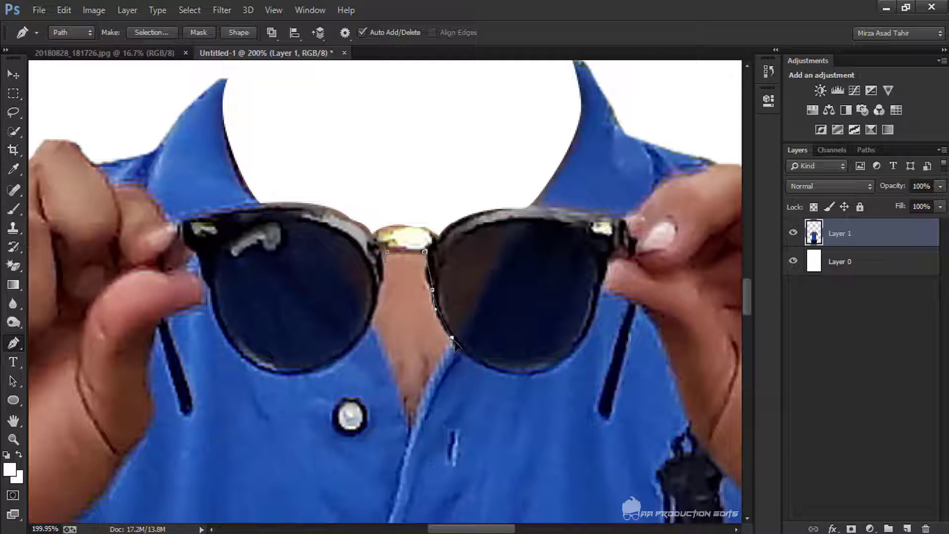
# - Continue the pen path around the V-shaped skin opening down to the placket's point, following the shirt edges
pyautogui.click(466, 350)
pyautogui.hotkey('ctrl', 'z')
pyautogui.moveTo(408, 434); pyautogui.dragTo(413, 424)
pyautogui.keyDown('alt'); pyautogui.click(418, 409); pyautogui.keyUp('alt')
pyautogui.click(410, 432)
# - Convert the path to a selection and clear the skin between the lenses and shirt opening
pyautogui.hotkey('ctrl', 'Return')
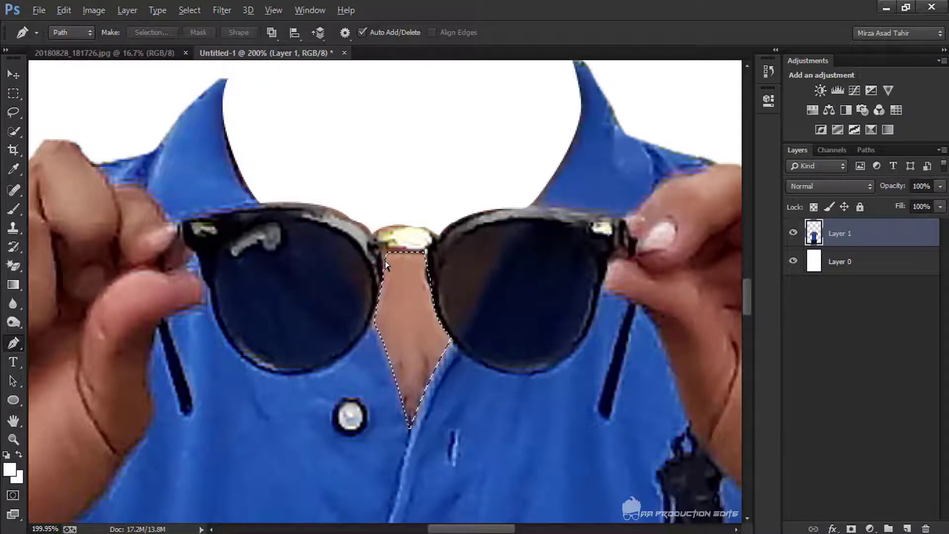
pyautogui.hotkey('alt', 'BackSpace')
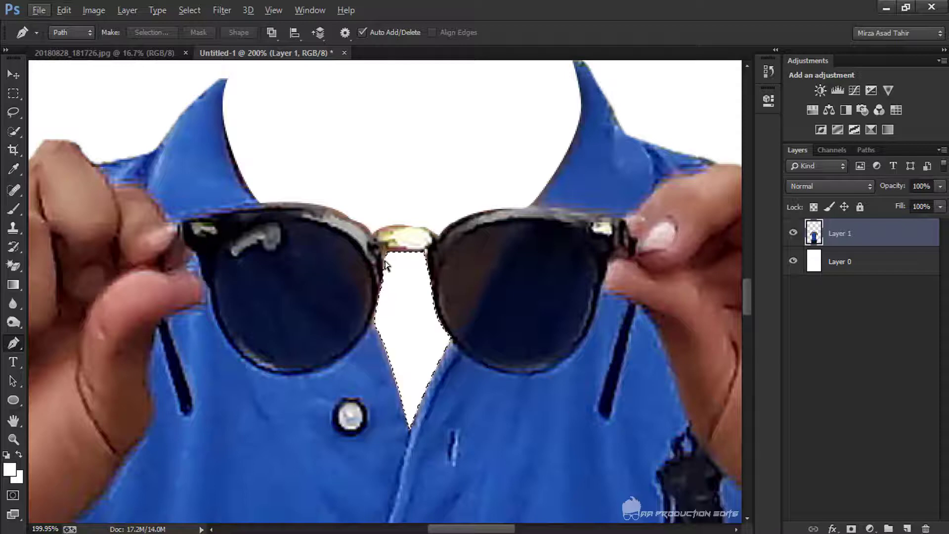
pyautogui.scroll(-5, 385, 265)
pyautogui.scroll(-3, 386, 267)
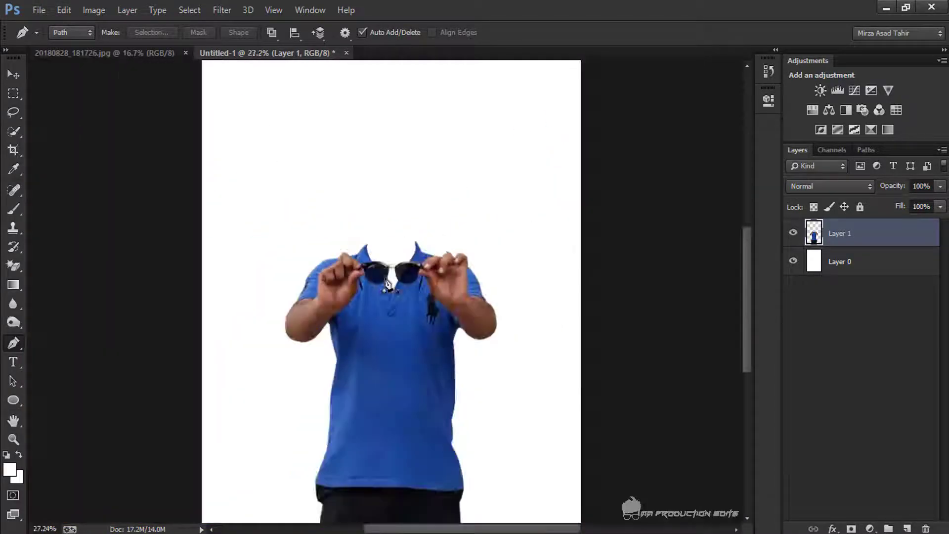
# - In 20180828_181726.jpg, use Quick Selection on the back collar band, the left collar tip and the inner back of the shirt
pyautogui.click(129, 52)
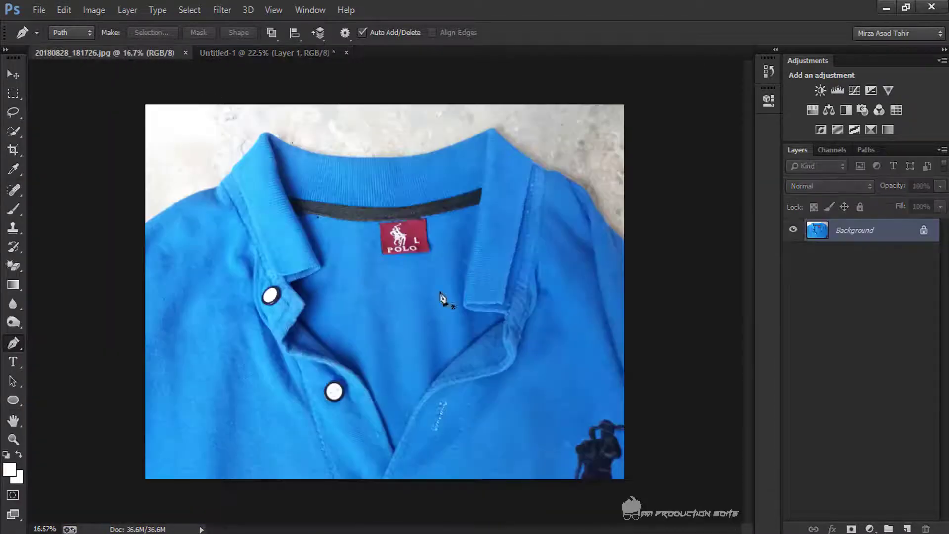
pyautogui.click(13, 131)
pyautogui.scroll(3, 324, 148)
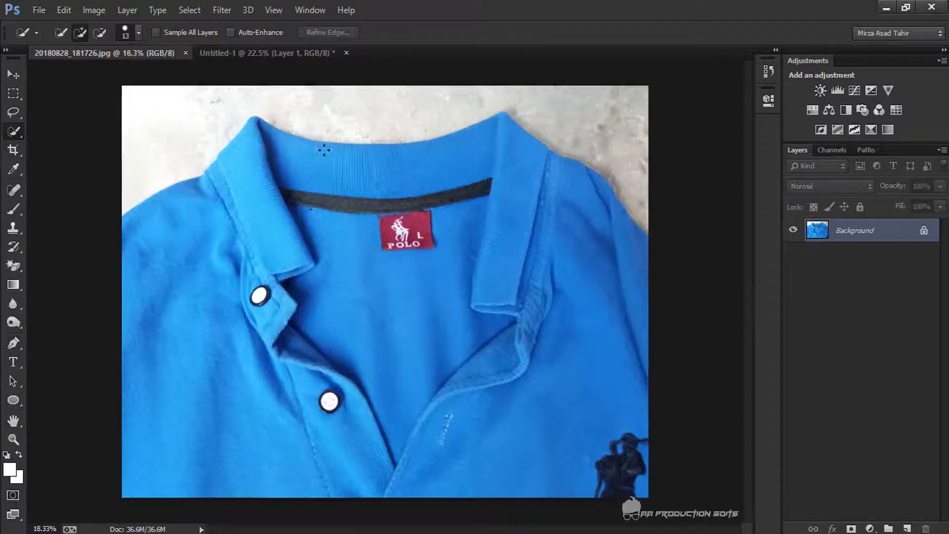
pyautogui.scroll(1, 232, 114)
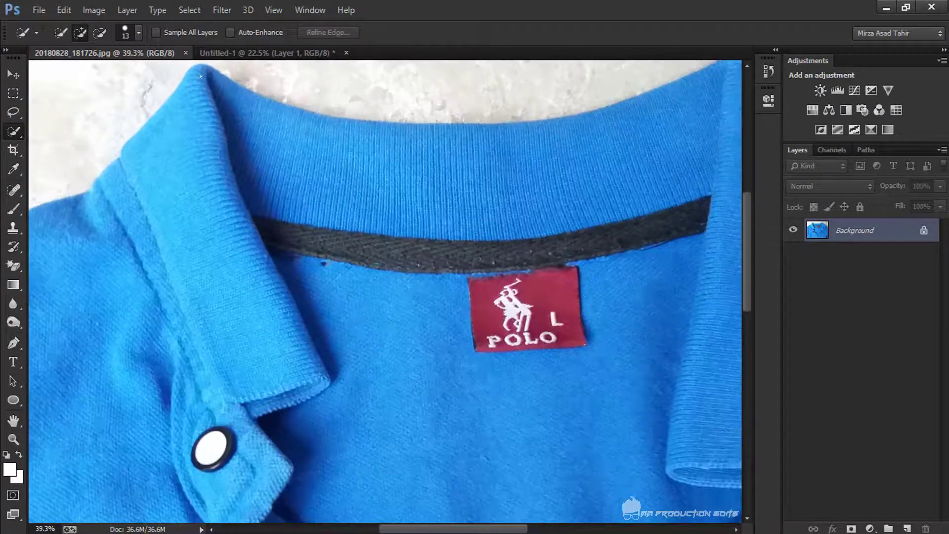
pyautogui.moveTo(201, 90)
pyautogui.mouseDown()
pyautogui.moveTo(195, 105)
pyautogui.moveTo(224, 158)
pyautogui.moveTo(162, 179)
pyautogui.moveTo(317, 163)
pyautogui.moveTo(432, 197)
pyautogui.moveTo(583, 158)
pyautogui.moveTo(664, 188)
pyautogui.mouseUp()
pyautogui.moveTo(537, 304)
pyautogui.mouseDown()
pyautogui.moveTo(543, 346)
pyautogui.moveTo(410, 380)
pyautogui.moveTo(361, 329)
pyautogui.mouseUp()
pyautogui.hotkey('ctrl', '0')
pyautogui.moveTo(400, 268); pyautogui.dragTo(380, 342)
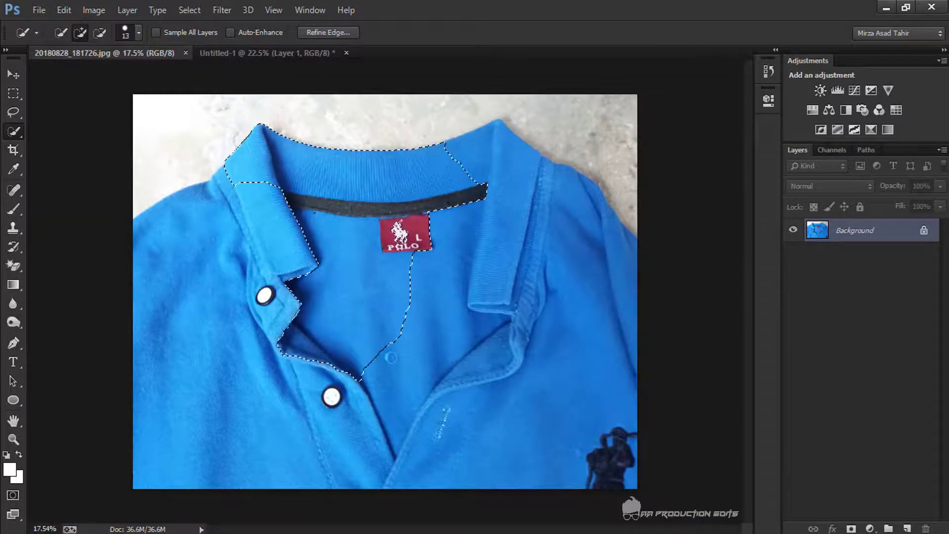
# - Subtract the left placket edge from the selection and add the remaining inner shirt and right collar flap
pyautogui.scroll(1, 385, 292)
pyautogui.moveTo(284, 352); pyautogui.dragTo(322, 353)
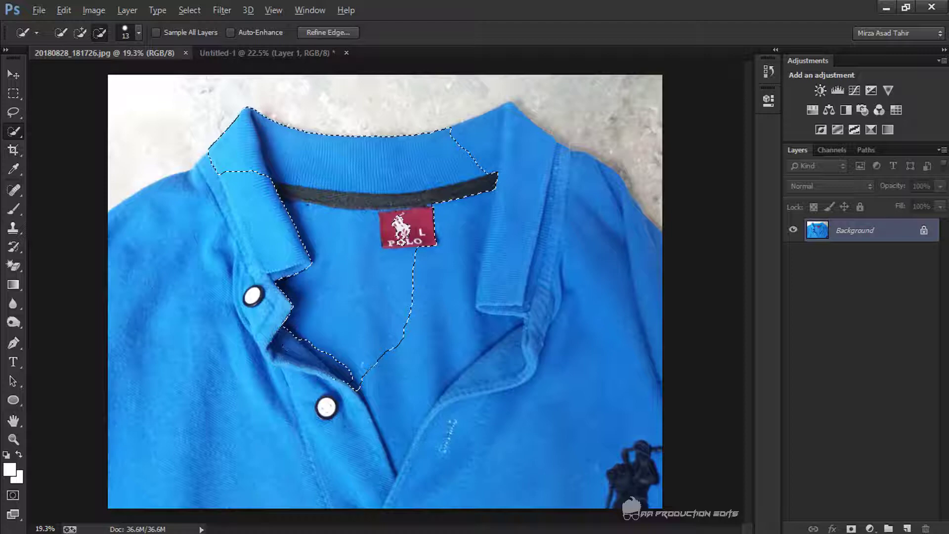
pyautogui.moveTo(423, 266)
pyautogui.mouseDown()
pyautogui.moveTo(418, 359)
pyautogui.moveTo(424, 350)
pyautogui.mouseUp()
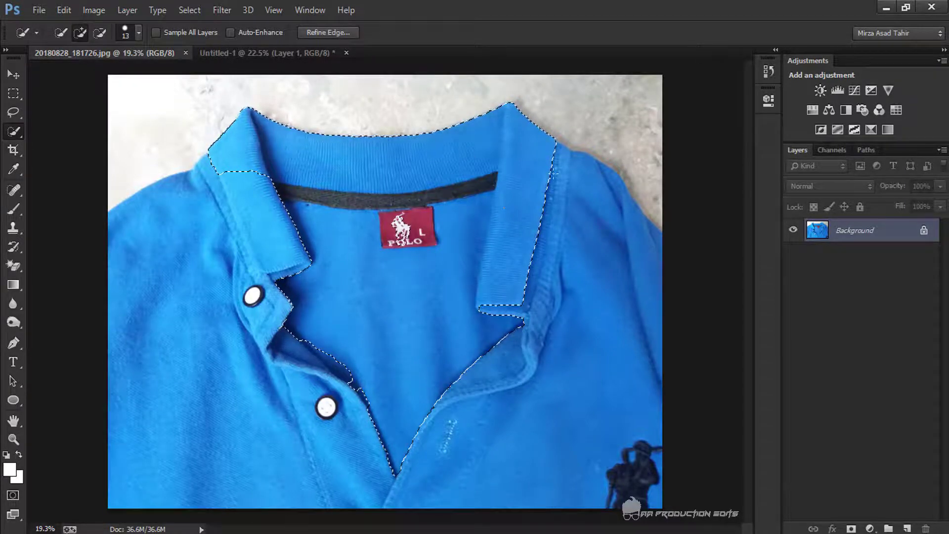
# - Examine the selection edges around the Polo label and along both collar flaps
pyautogui.scroll(-1, 400, 237)
pyautogui.scroll(4, 402, 235)
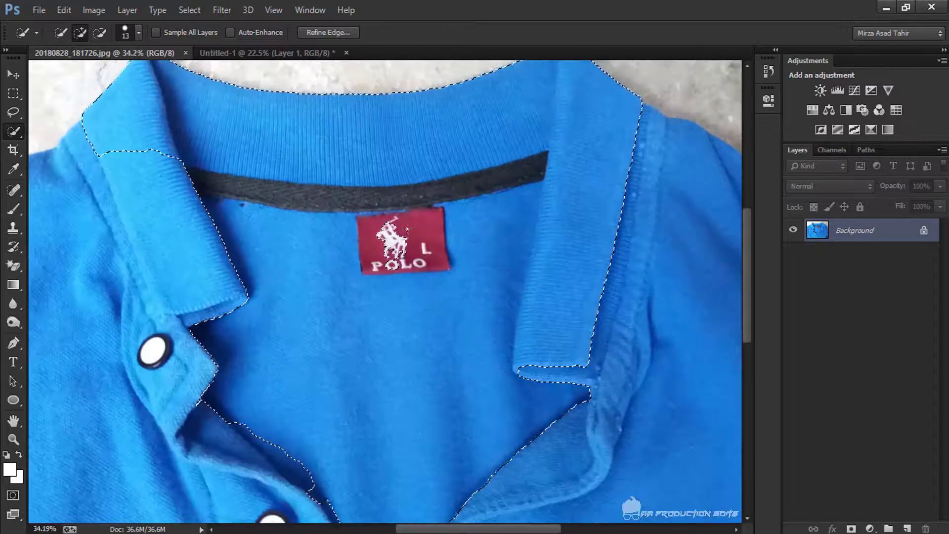
pyautogui.scroll(2, 407, 228)
pyautogui.rightClick(13, 114)
pyautogui.click(42, 112)
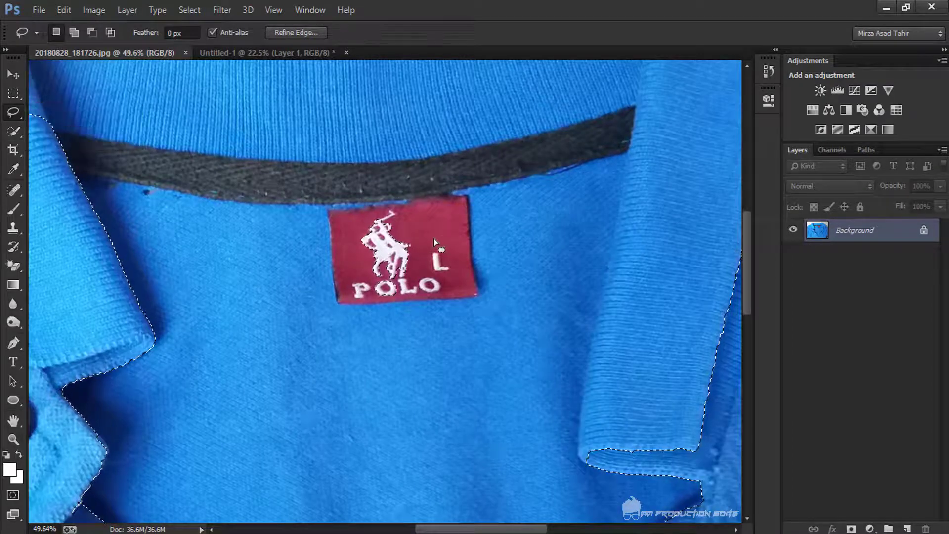
pyautogui.scroll(-2, 434, 238)
pyautogui.scroll(-2, 360, 179)
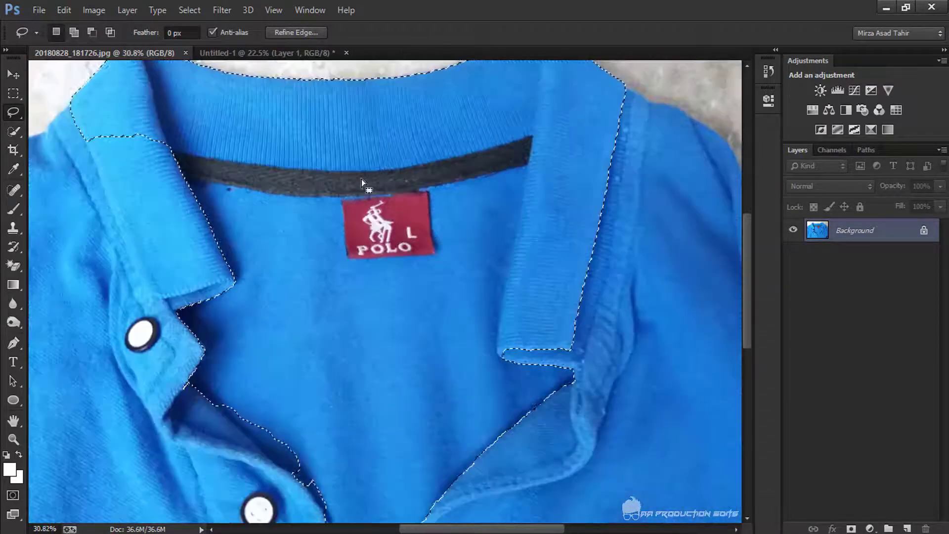
pyautogui.scroll(-3, 361, 179)
pyautogui.scroll(2, 312, 220)
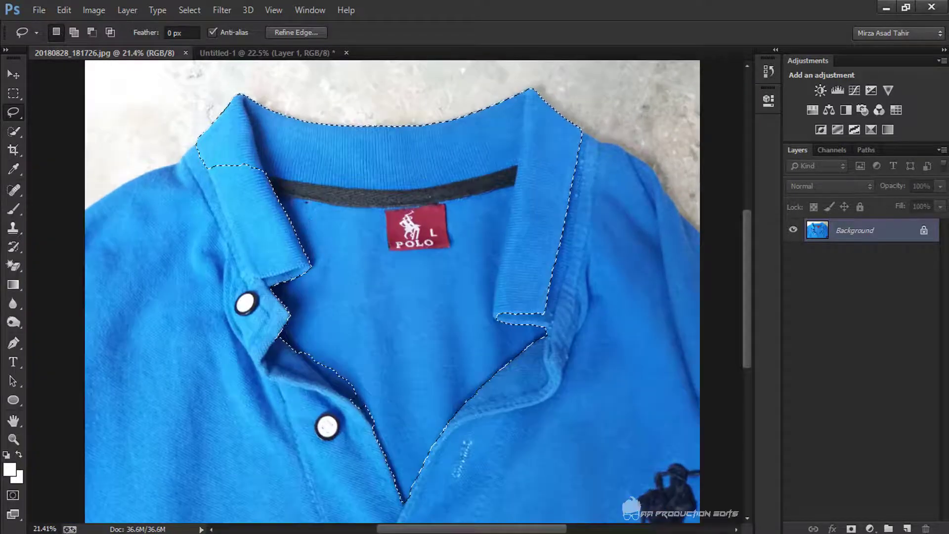
# - Extend the quick selection over the rest of the left collar flap
pyautogui.click(13, 129)
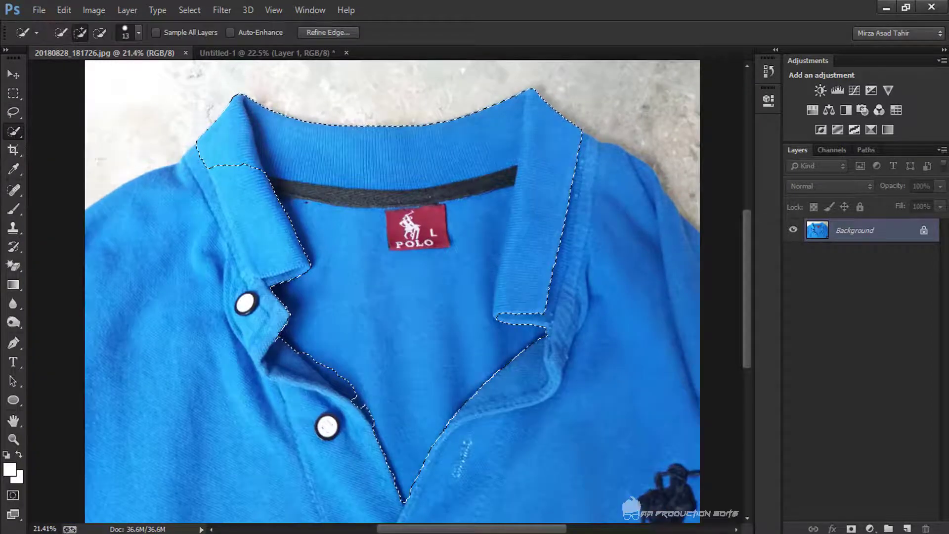
pyautogui.click(251, 212)
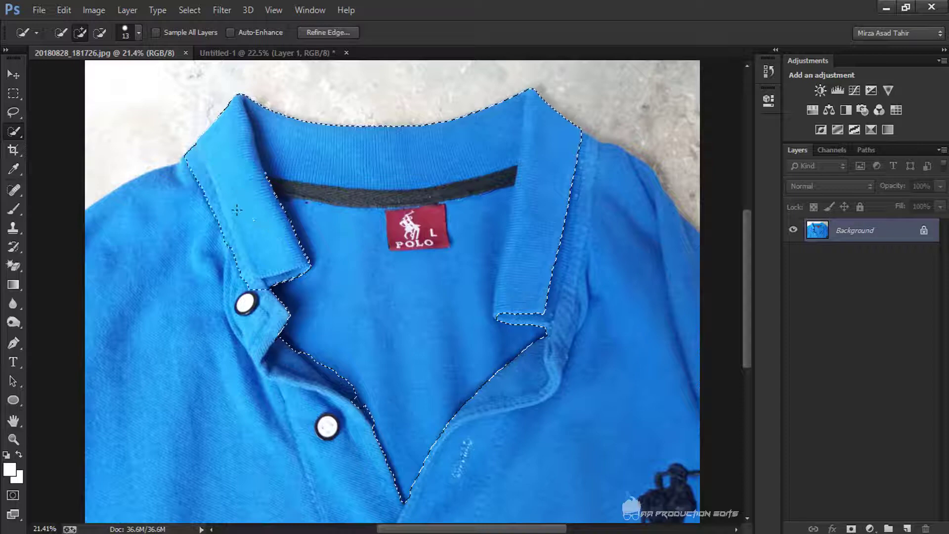
pyautogui.click(247, 207)
pyautogui.scroll(-2, 252, 207)
pyautogui.scroll(-2, 263, 213)
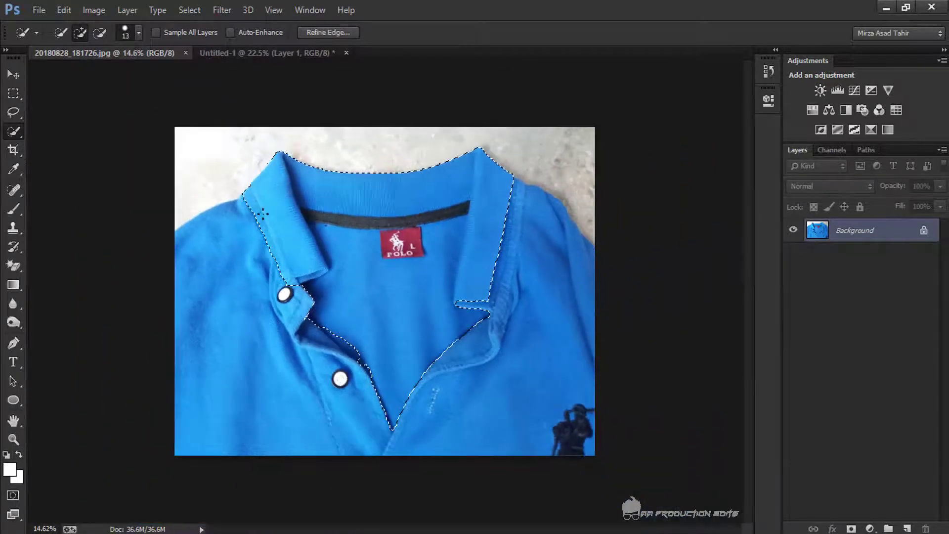
# - Mask the shirt photo to the collar selection and move the masked layer into the Untitled-1 document
pyautogui.click(850, 528)
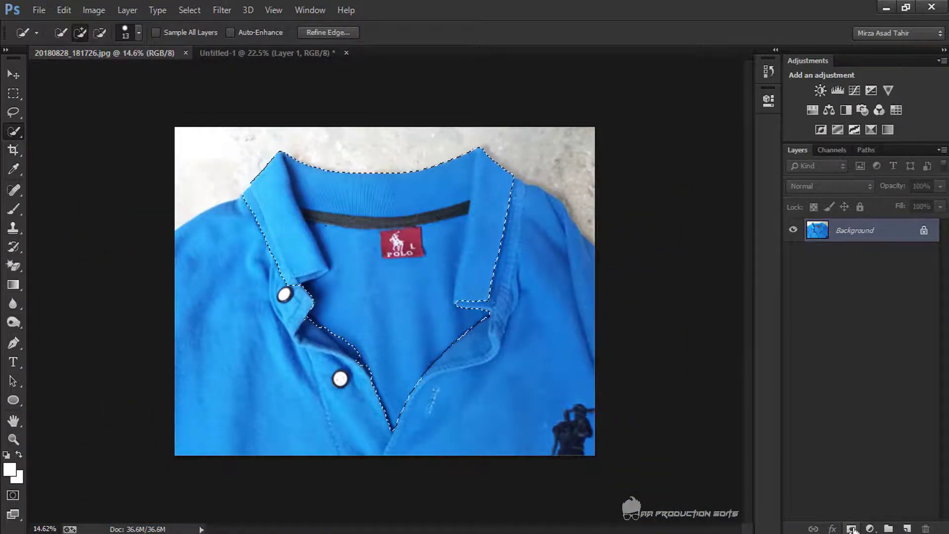
pyautogui.click(12, 75)
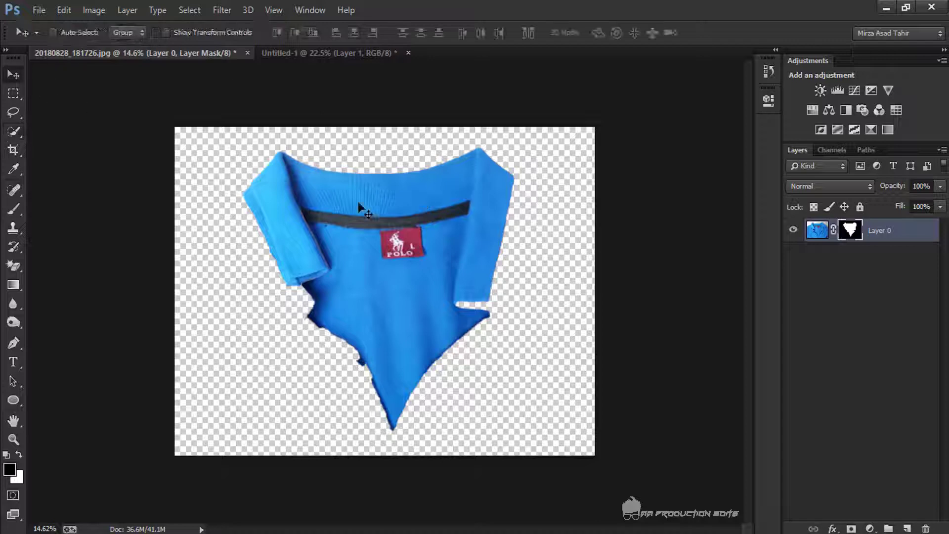
pyautogui.moveTo(360, 206); pyautogui.dragTo(316, 55)
pyautogui.click(321, 54)
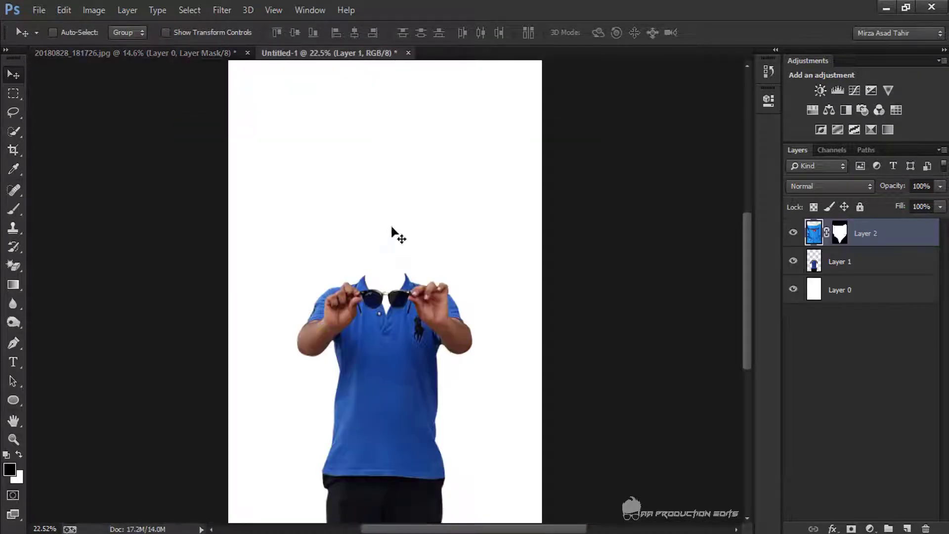
# - Place Layer 2 beneath Layer 1 and apply its layer mask
pyautogui.moveTo(890, 232); pyautogui.dragTo(889, 272)
pyautogui.rightClick(843, 256)
pyautogui.click(842, 301)
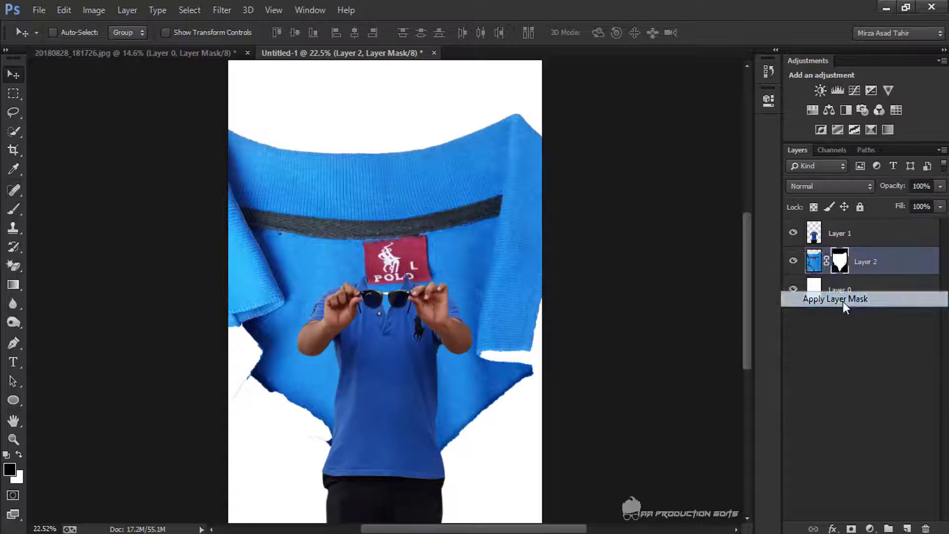
# - Scale the inner collar on Layer 2 to 13.48% and position it behind the shirt between the two collar flaps
pyautogui.hotkey('ctrl', 't')
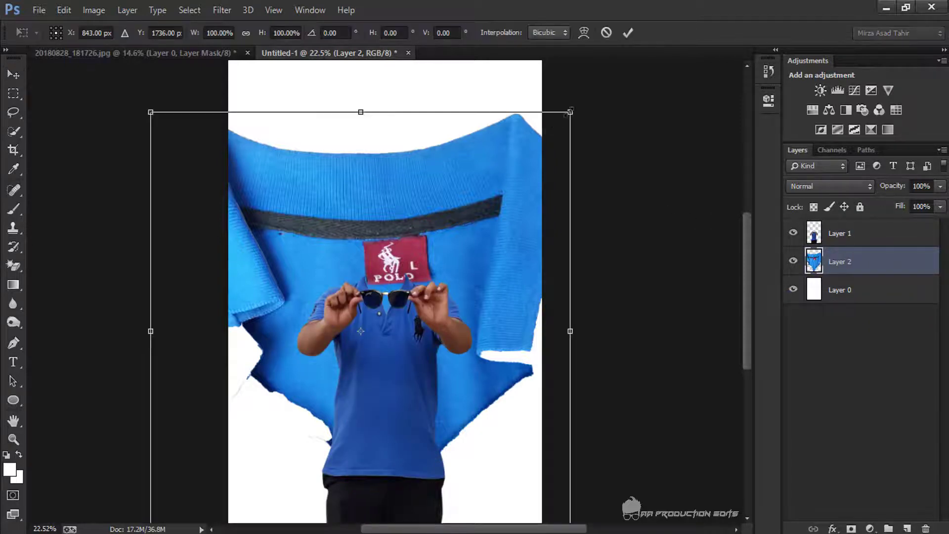
pyautogui.moveTo(568, 113); pyautogui.dragTo(405, 295)
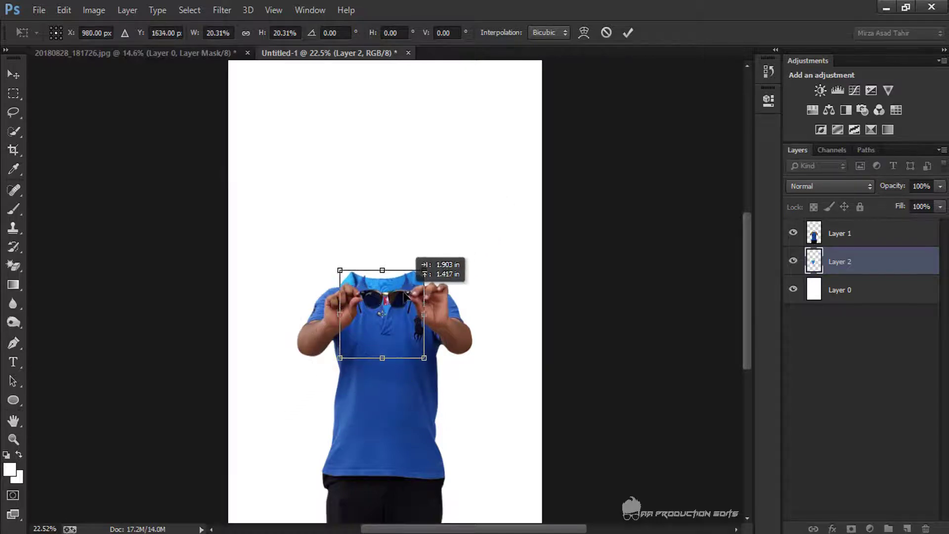
pyautogui.scroll(8, 392, 280)
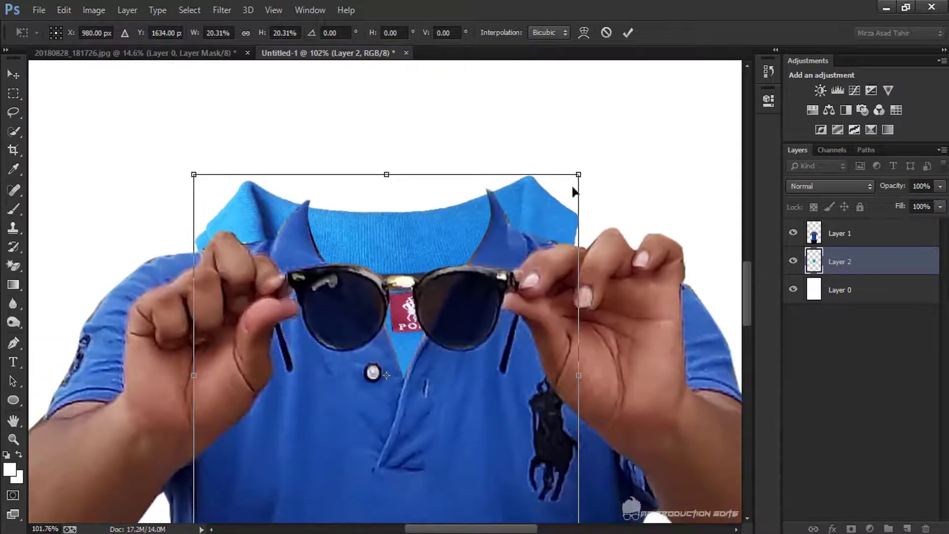
pyautogui.moveTo(582, 170); pyautogui.dragTo(514, 242)
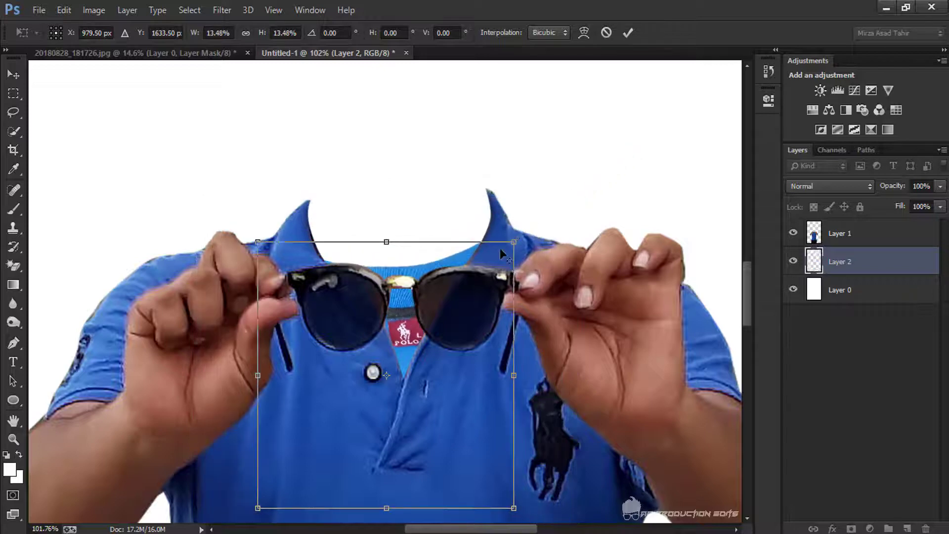
pyautogui.moveTo(480, 303); pyautogui.dragTo(487, 271)
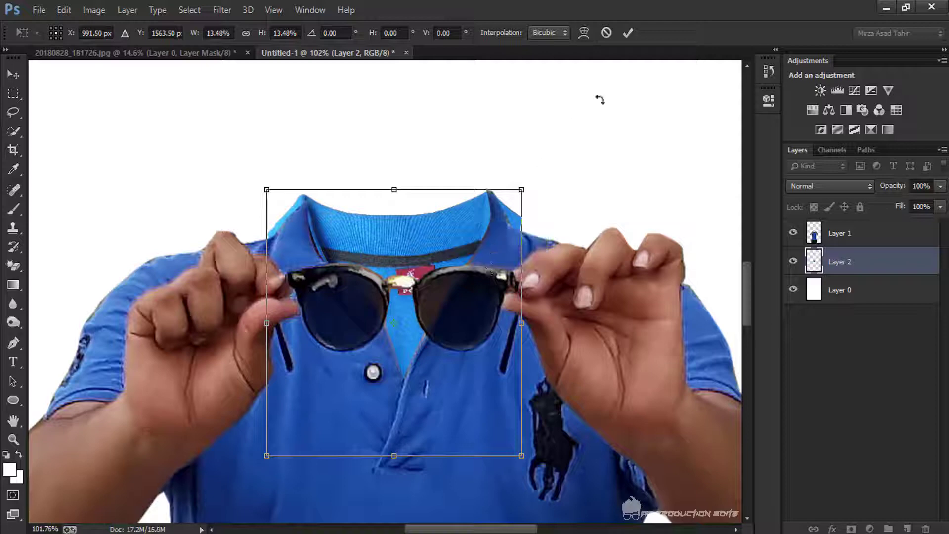
pyautogui.click(627, 35)
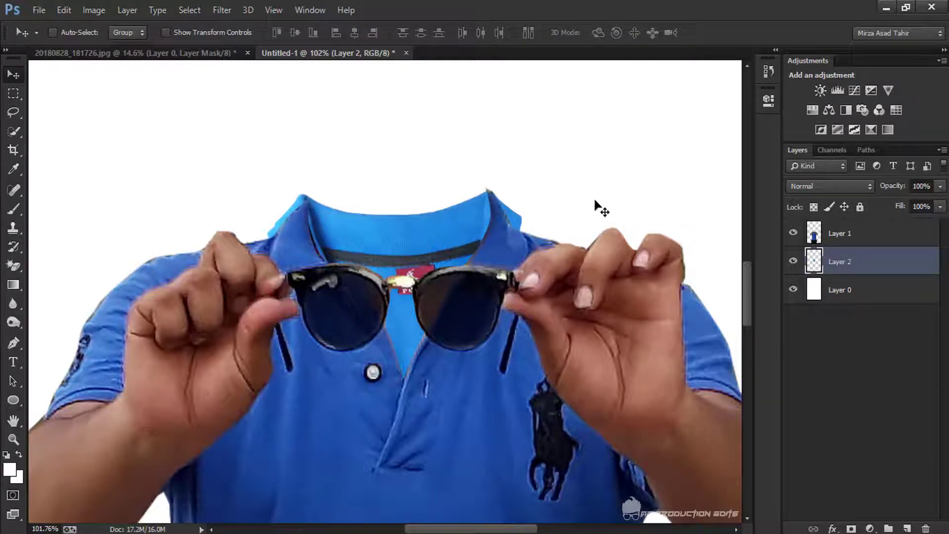
# - Shift the hue of the inner collar on Layer 2 by +12
pyautogui.click(85, 11)
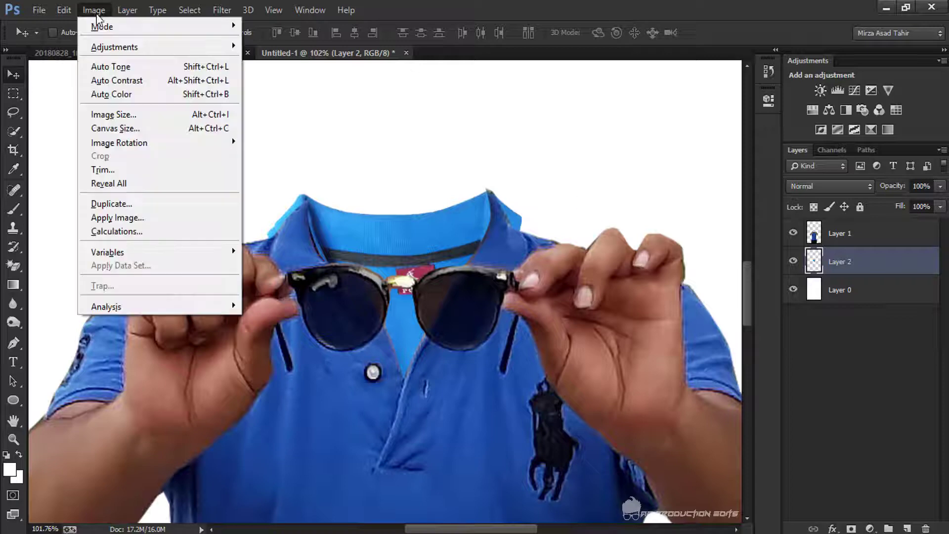
pyautogui.moveTo(120, 44)
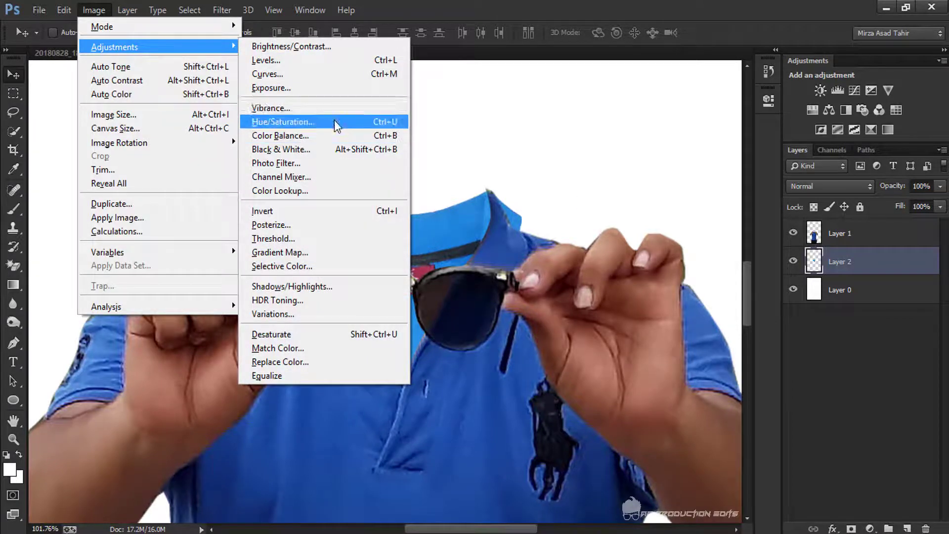
pyautogui.click(334, 121)
pyautogui.moveTo(749, 218)
pyautogui.mouseDown()
pyautogui.moveTo(763, 216)
pyautogui.moveTo(754, 213)
pyautogui.mouseUp()
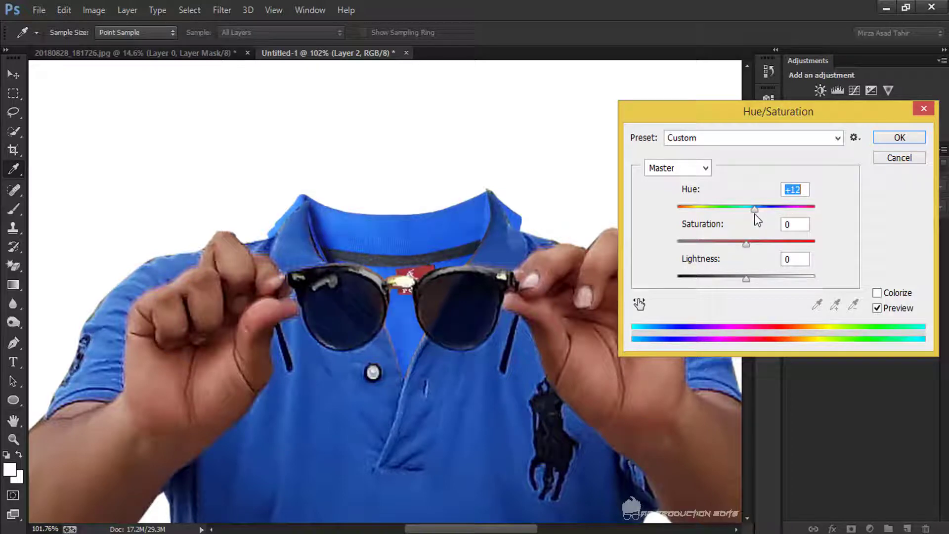
pyautogui.click(900, 137)
pyautogui.scroll(-1, 509, 287)
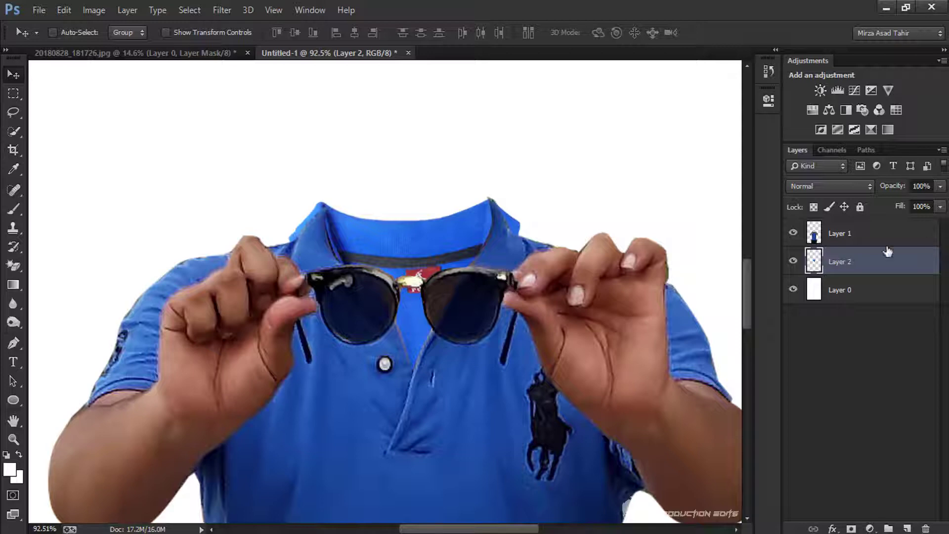
# - Add a layer mask to Layer 2 and hide the excess fabric outside the right collar flap with a 26 px black brush
pyautogui.rightClick(14, 266)
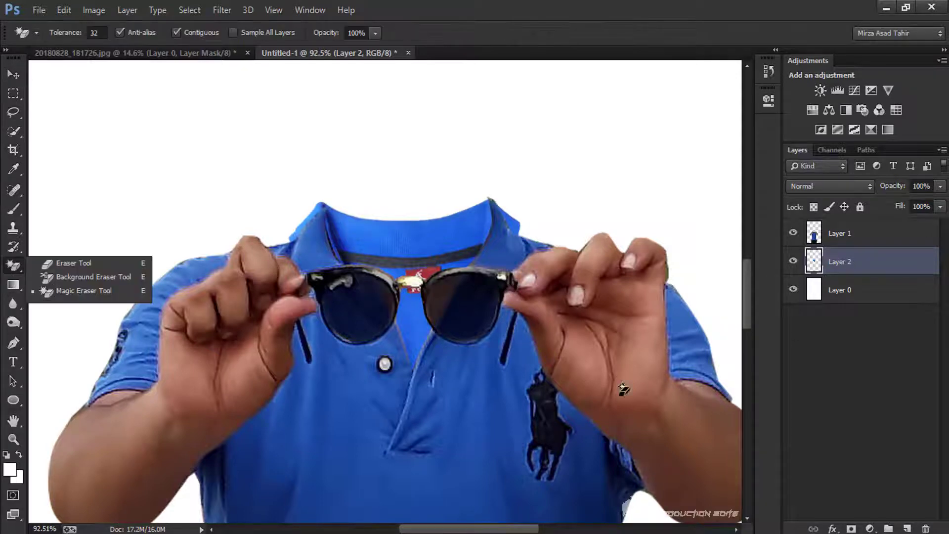
pyautogui.click(850, 527)
pyautogui.click(13, 209)
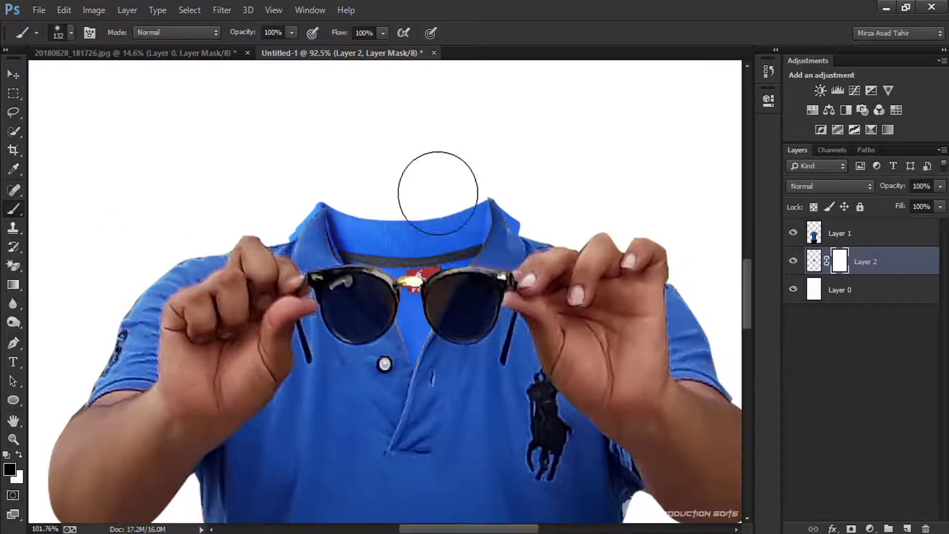
pyautogui.scroll(2, 434, 179)
pyautogui.rightClick(469, 212)
pyautogui.click(399, 82)
pyautogui.press('Return')
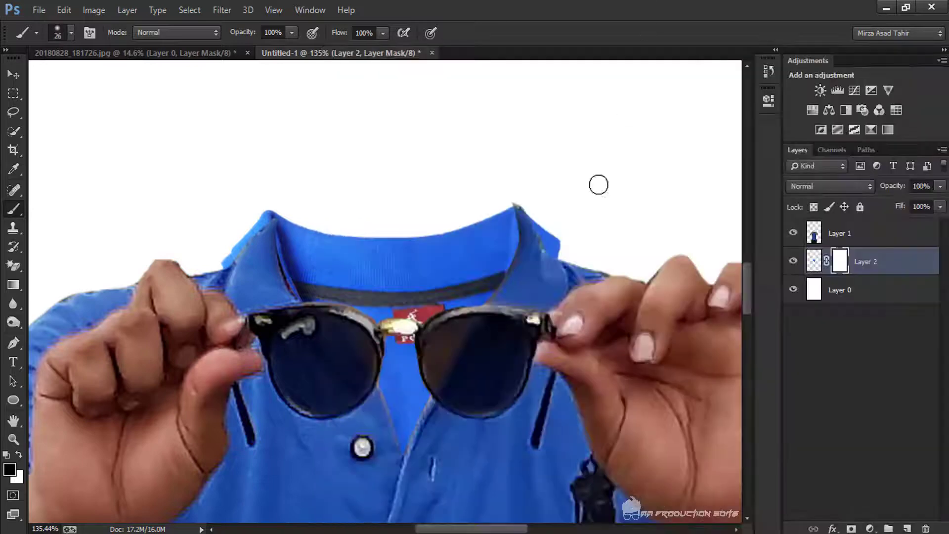
pyautogui.scroll(5, 575, 257)
pyautogui.moveTo(564, 240)
pyautogui.mouseDown()
pyautogui.moveTo(549, 241)
pyautogui.moveTo(512, 202)
pyautogui.moveTo(478, 145)
pyautogui.mouseUp()
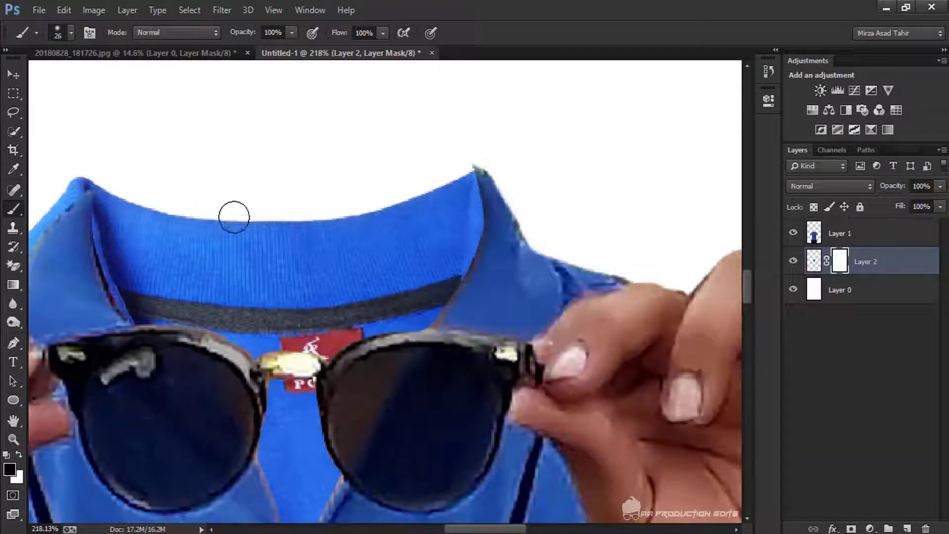
pyautogui.moveTo(233, 214); pyautogui.dragTo(582, 212)
pyautogui.moveTo(394, 206)
pyautogui.mouseDown()
pyautogui.moveTo(403, 199)
pyautogui.moveTo(411, 217)
pyautogui.mouseUp()
# - Reduce the brush to 12 px and mask out the excess fabric along the left collar flap's outer edge
pyautogui.rightClick(443, 174)
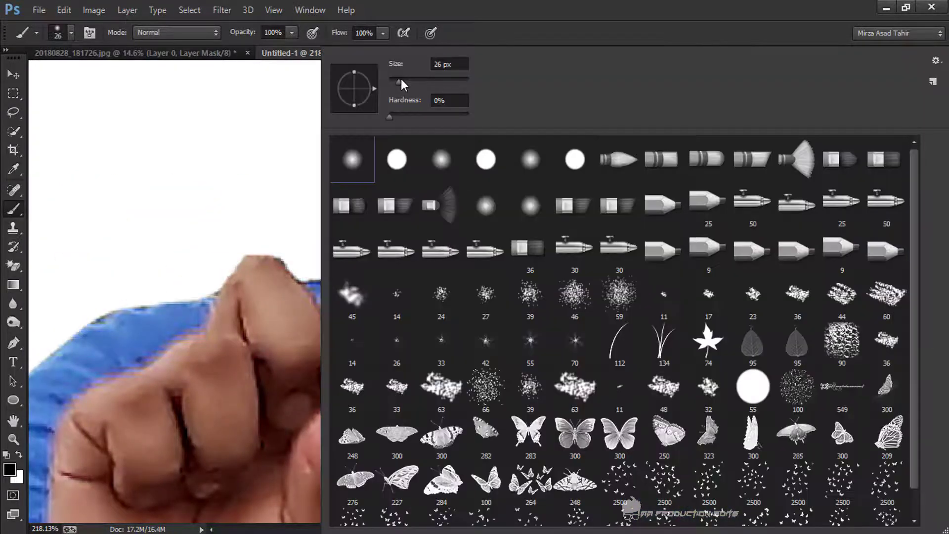
pyautogui.moveTo(400, 81); pyautogui.dragTo(394, 81)
pyautogui.click(604, 3)
pyautogui.scroll(2, 436, 213)
pyautogui.moveTo(426, 189)
pyautogui.mouseDown()
pyautogui.moveTo(457, 168)
pyautogui.moveTo(430, 168)
pyautogui.moveTo(426, 180)
pyautogui.moveTo(445, 167)
pyautogui.moveTo(420, 188)
pyautogui.moveTo(410, 168)
pyautogui.moveTo(344, 260)
pyautogui.moveTo(345, 274)
pyautogui.moveTo(365, 250)
pyautogui.moveTo(342, 265)
pyautogui.moveTo(351, 252)
pyautogui.moveTo(385, 224)
pyautogui.mouseUp()
pyautogui.scroll(-3, 424, 246)
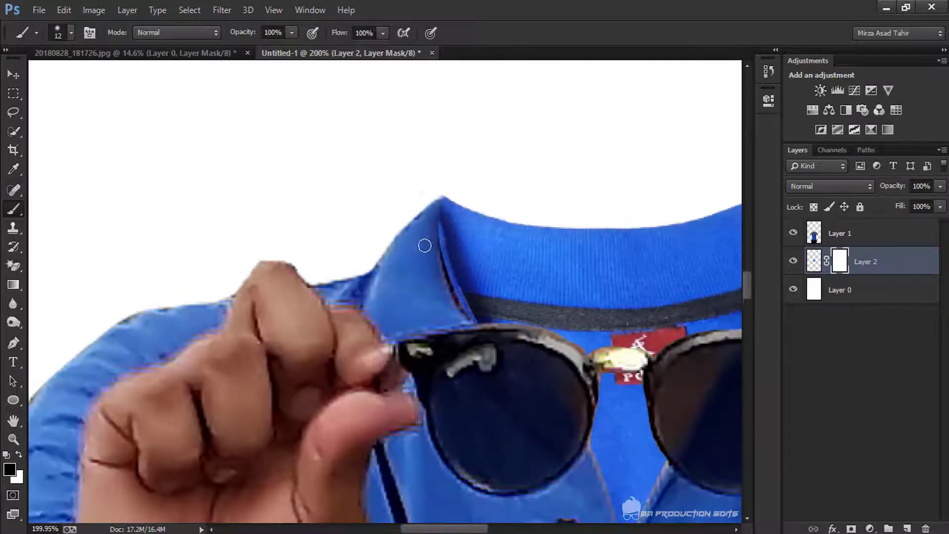
pyautogui.scroll(-4, 559, 254)
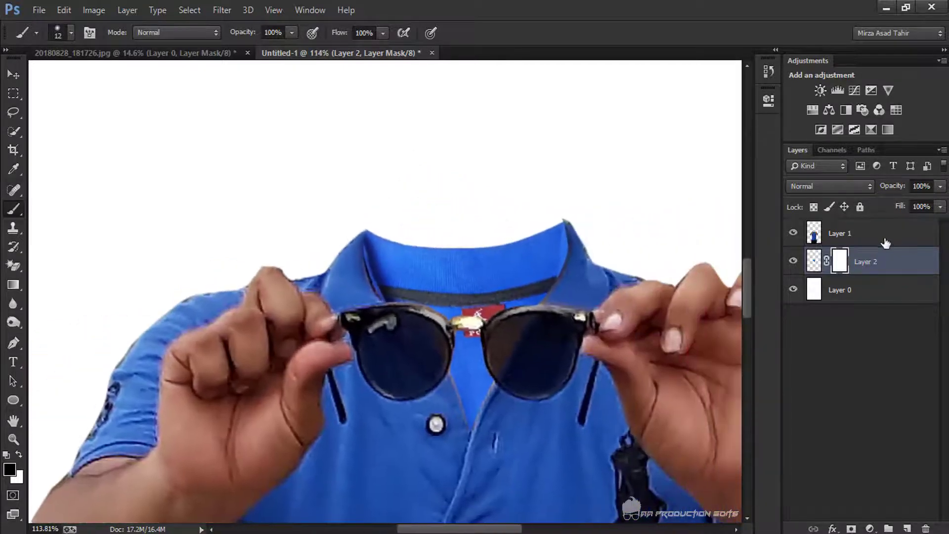
# - Add a layer mask to Layer 1 and hide the tip and inner-edge fringe of the right collar flap with a 20 px brush
pyautogui.click(884, 243)
pyautogui.click(850, 529)
pyautogui.scroll(4, 589, 220)
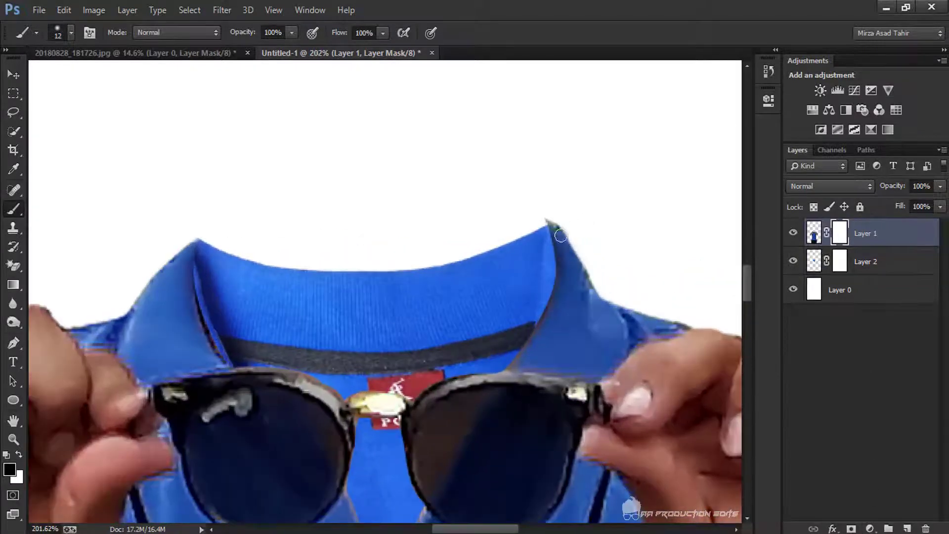
pyautogui.scroll(2, 560, 236)
pyautogui.rightClick(543, 223)
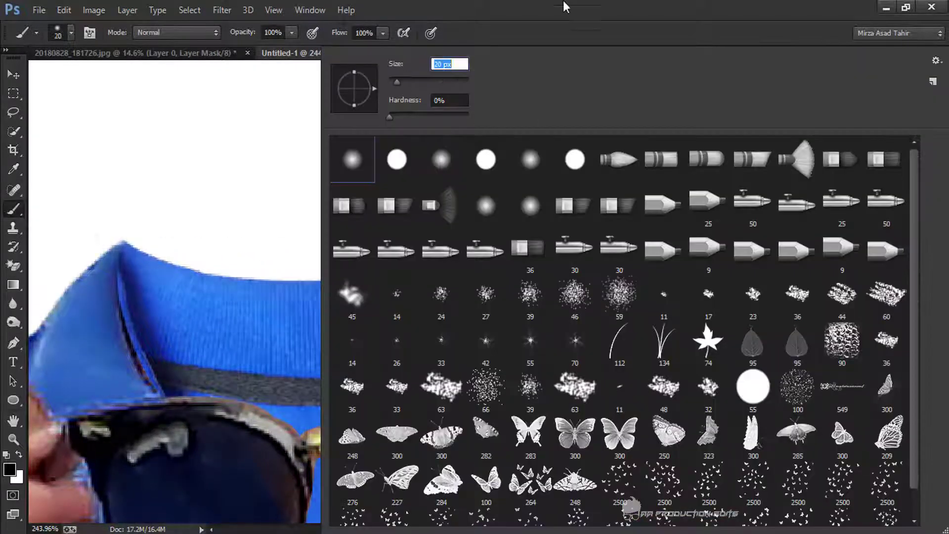
pyautogui.click(565, 7)
pyautogui.moveTo(536, 211)
pyautogui.mouseDown()
pyautogui.moveTo(542, 273)
pyautogui.moveTo(515, 356)
pyautogui.mouseUp()
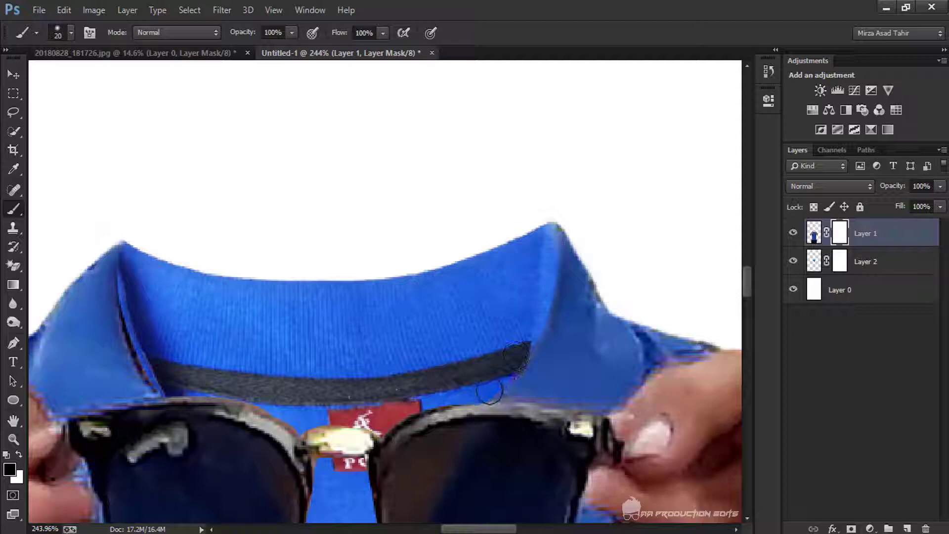
# - Mask out the dark fringe along the left collar flap's inner edge on Layer 1
pyautogui.moveTo(489, 391); pyautogui.dragTo(611, 252)
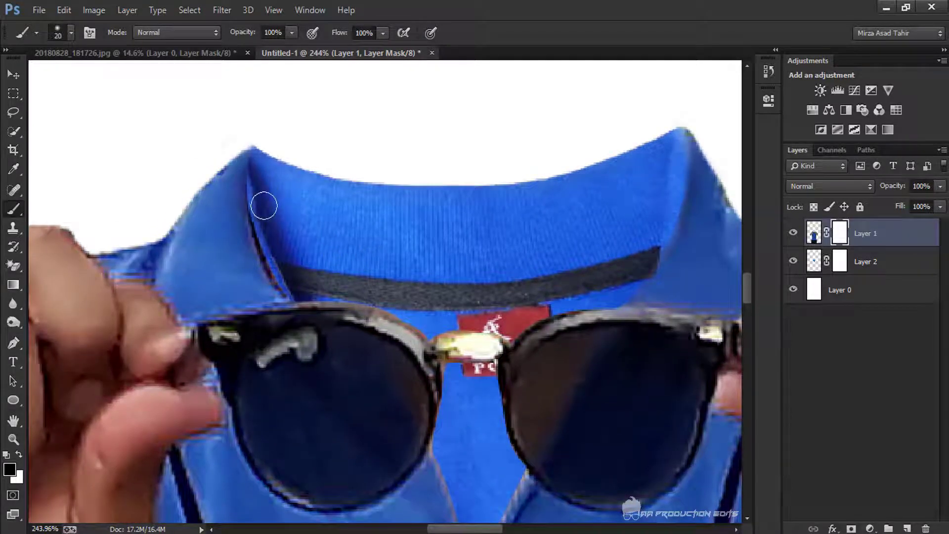
pyautogui.moveTo(264, 206)
pyautogui.mouseDown()
pyautogui.moveTo(258, 179)
pyautogui.moveTo(259, 218)
pyautogui.moveTo(287, 286)
pyautogui.moveTo(252, 216)
pyautogui.moveTo(250, 157)
pyautogui.moveTo(254, 163)
pyautogui.mouseUp()
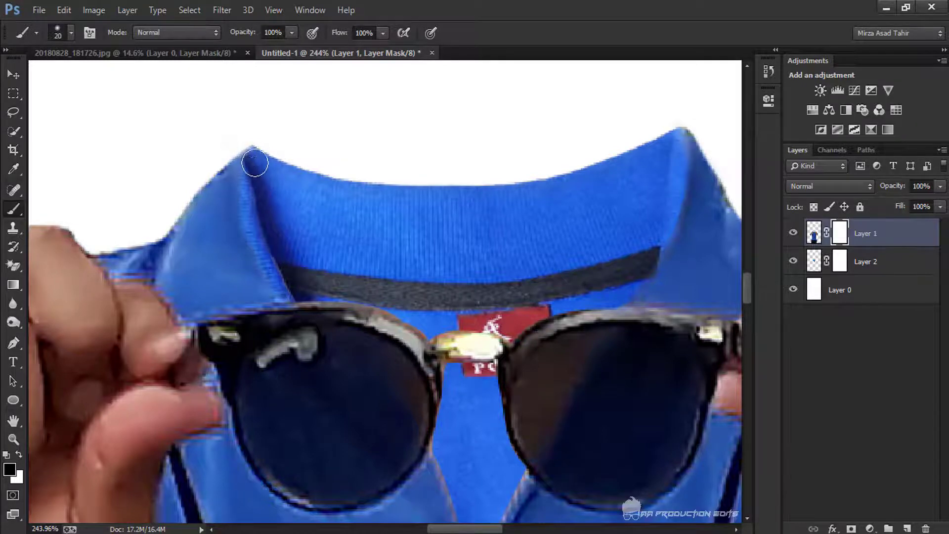
pyautogui.scroll(-10, 355, 175)
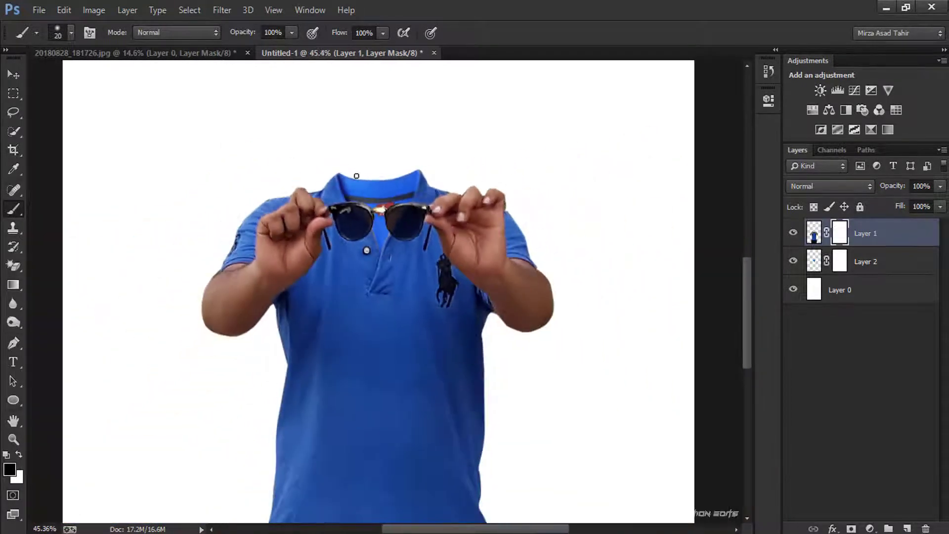
pyautogui.scroll(-5, 357, 176)
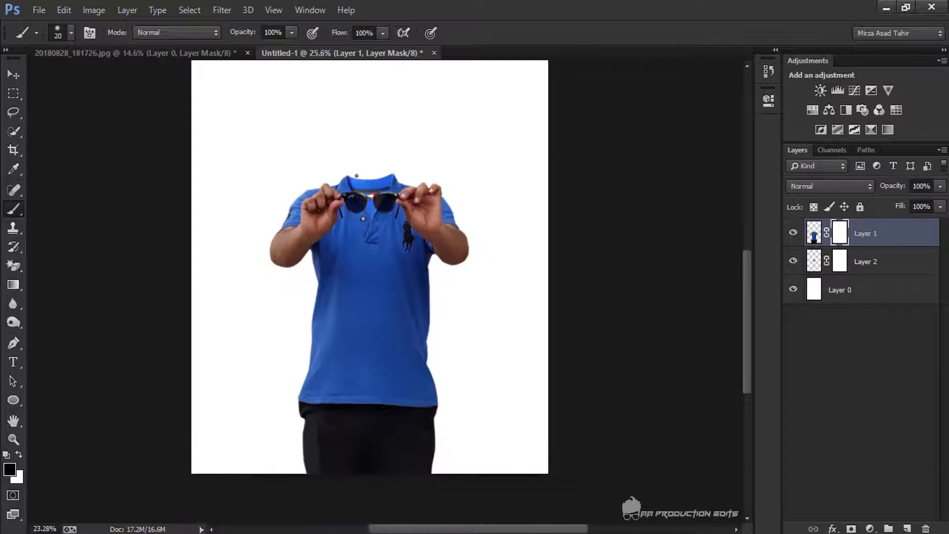
pyautogui.scroll(-4, 356, 175)
# - Group Layer 1 with the Brightness/Contrast 1 layer and check the group's contents by toggling its visibility
pyautogui.scroll(2, 323, 197)
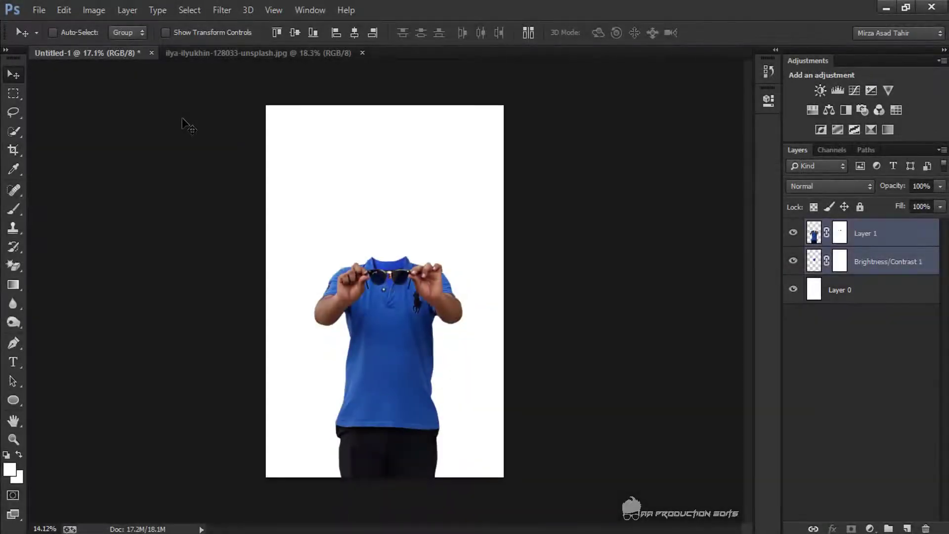
pyautogui.scroll(2, 187, 125)
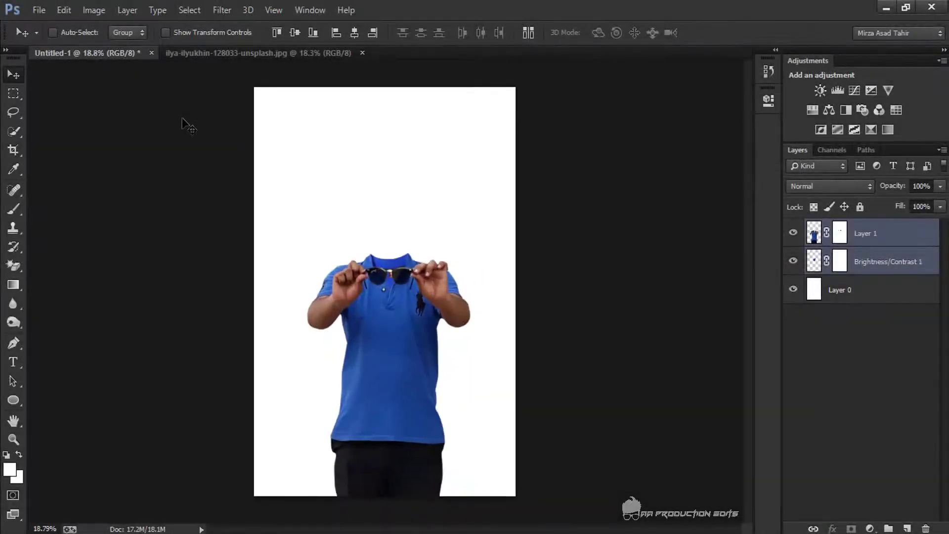
pyautogui.click(884, 275)
pyautogui.click(883, 236)
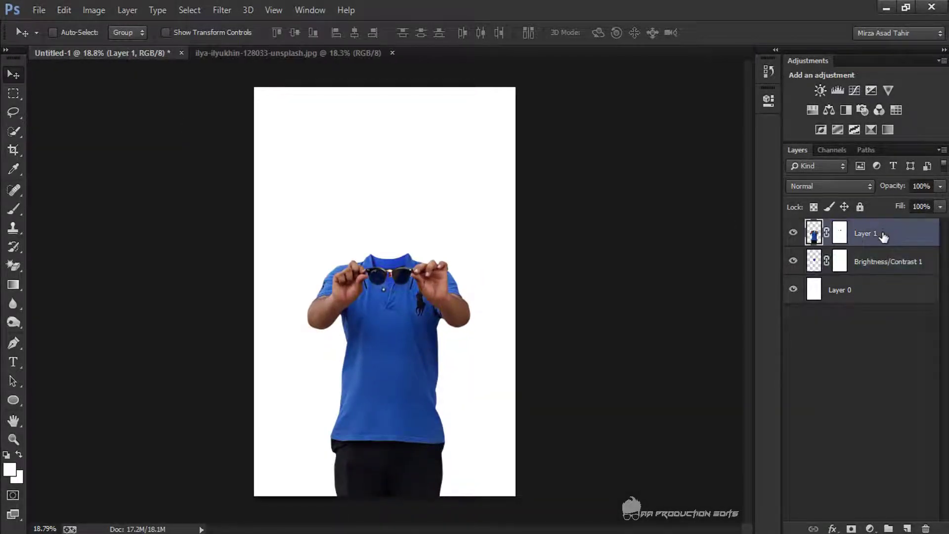
pyautogui.keyDown('ctrl'); pyautogui.click(883, 262); pyautogui.keyUp('ctrl')
pyautogui.rightClick(881, 261)
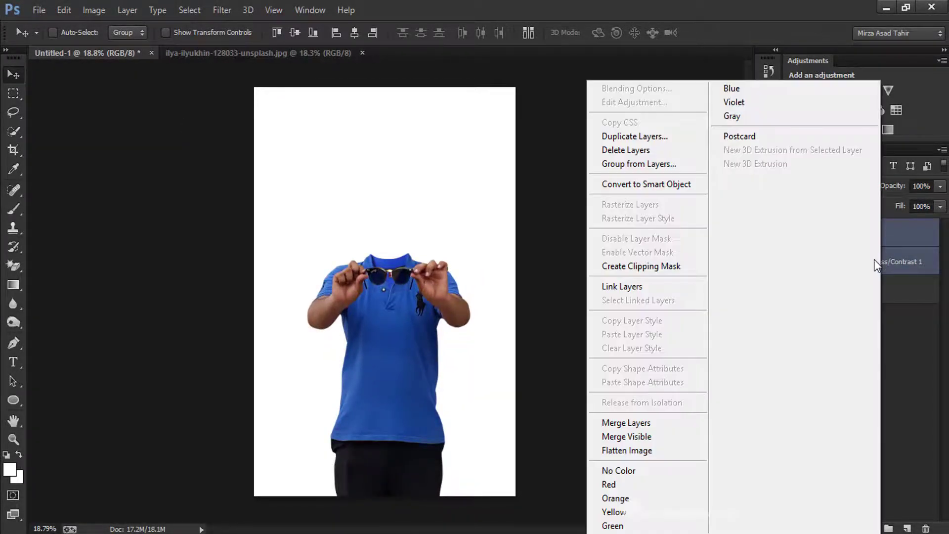
pyautogui.click(648, 164)
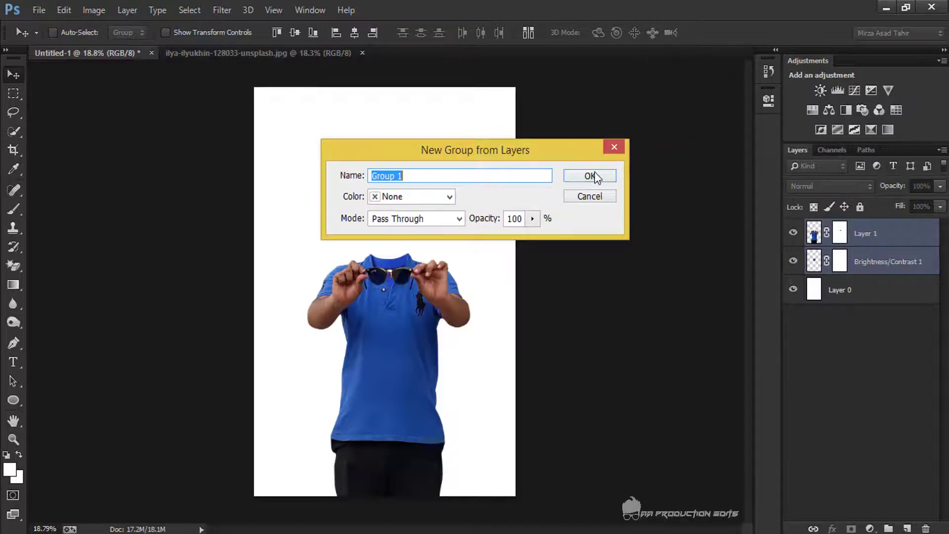
pyautogui.click(596, 177)
pyautogui.click(794, 227)
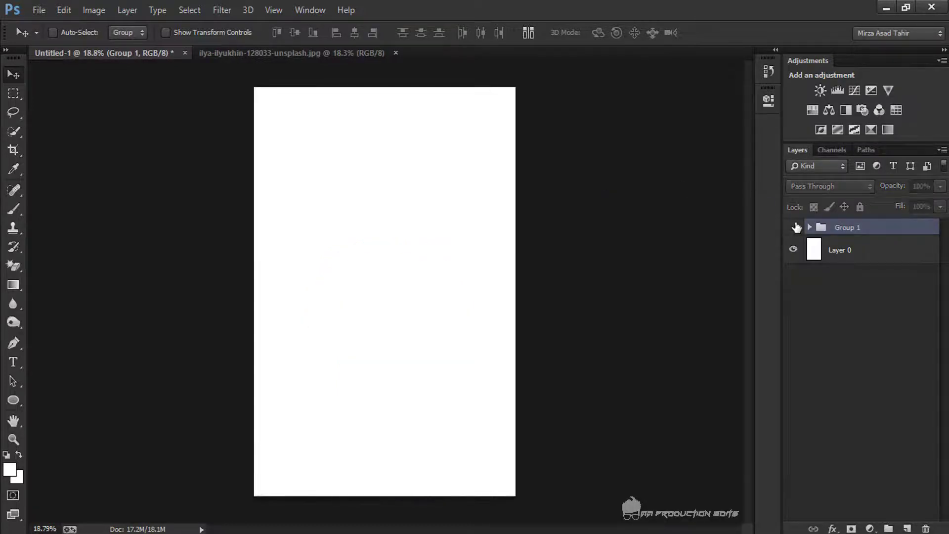
pyautogui.click(795, 227)
pyautogui.click(794, 227)
pyautogui.click(795, 227)
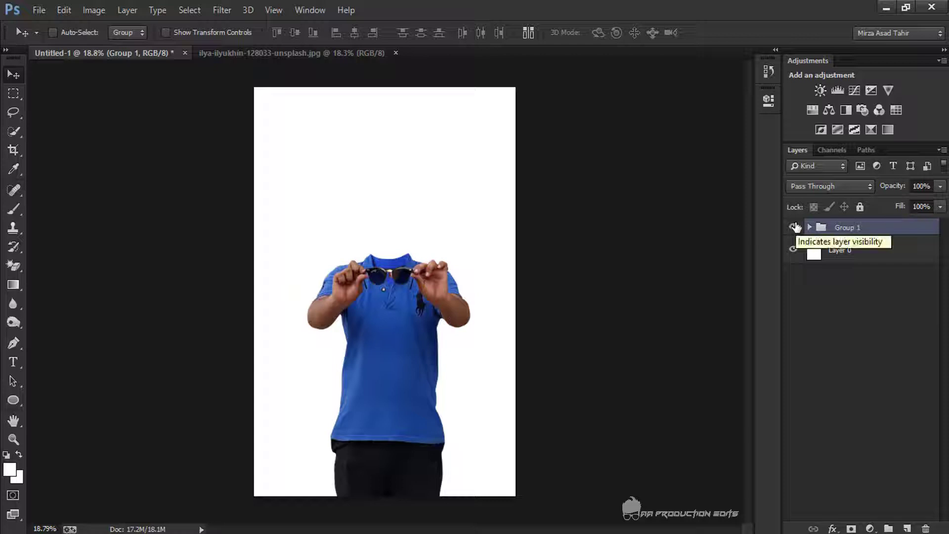
# - Bring the landscape photo from the other open document into Untitled-1, directly above Layer 0
pyautogui.click(850, 250)
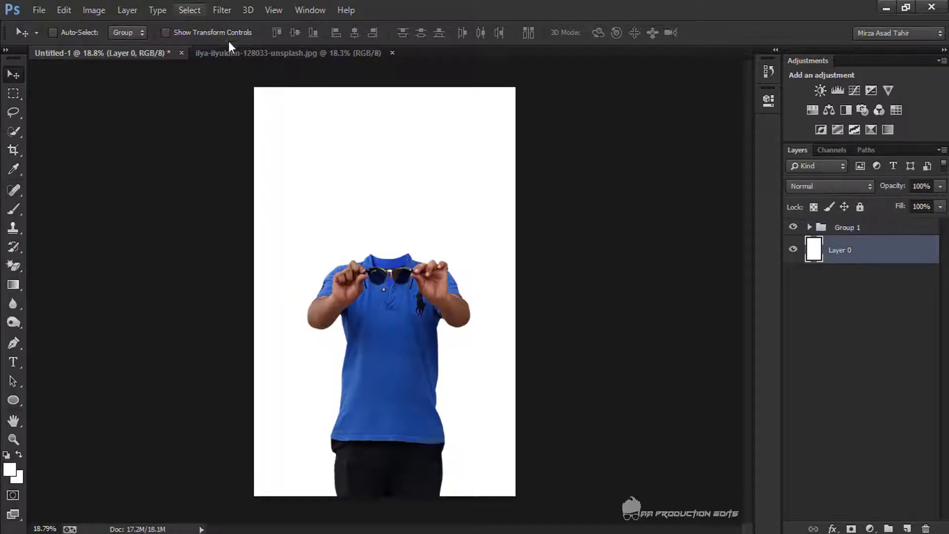
pyautogui.click(262, 55)
pyautogui.moveTo(346, 188); pyautogui.dragTo(464, 193)
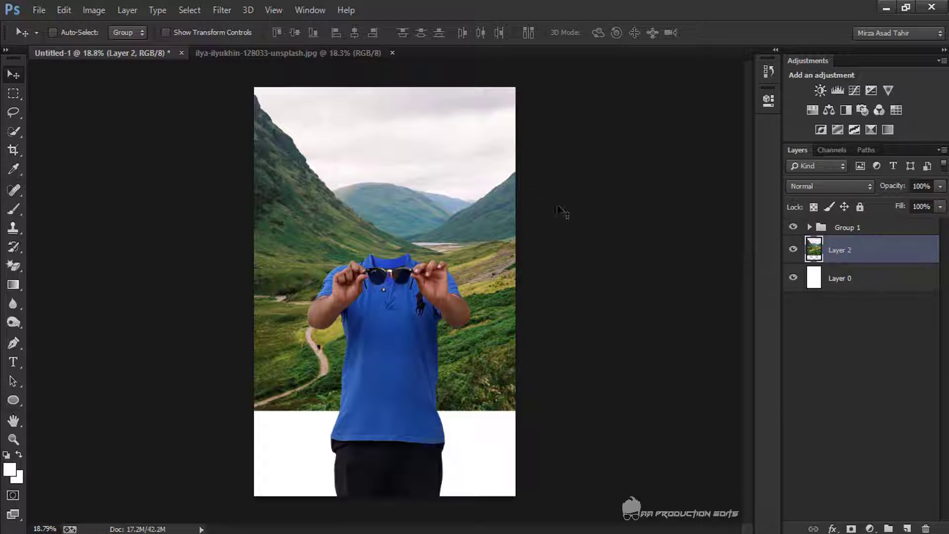
# - Enlarge the landscape on Layer 2 to about 140% so that it covers the whole canvas behind the figure
pyautogui.hotkey('ctrl', 't')
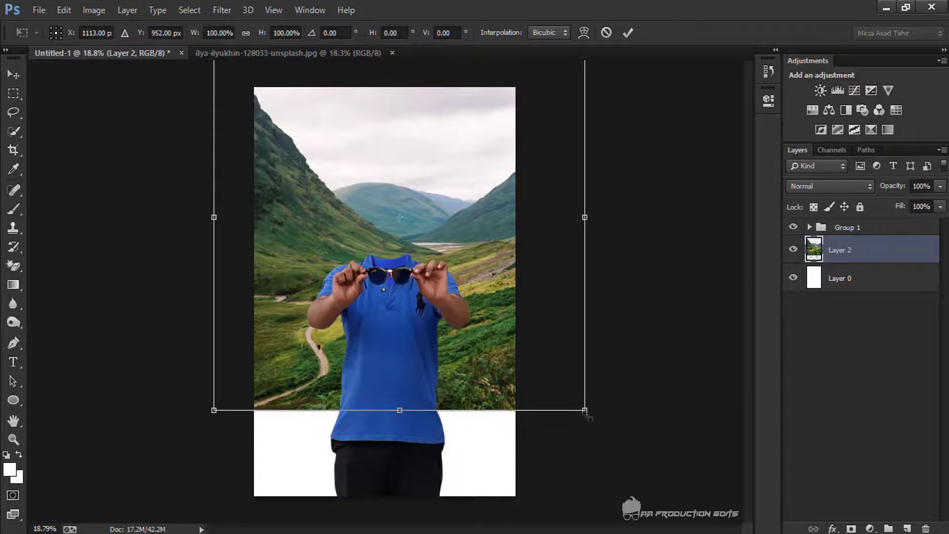
pyautogui.moveTo(585, 412); pyautogui.dragTo(636, 479)
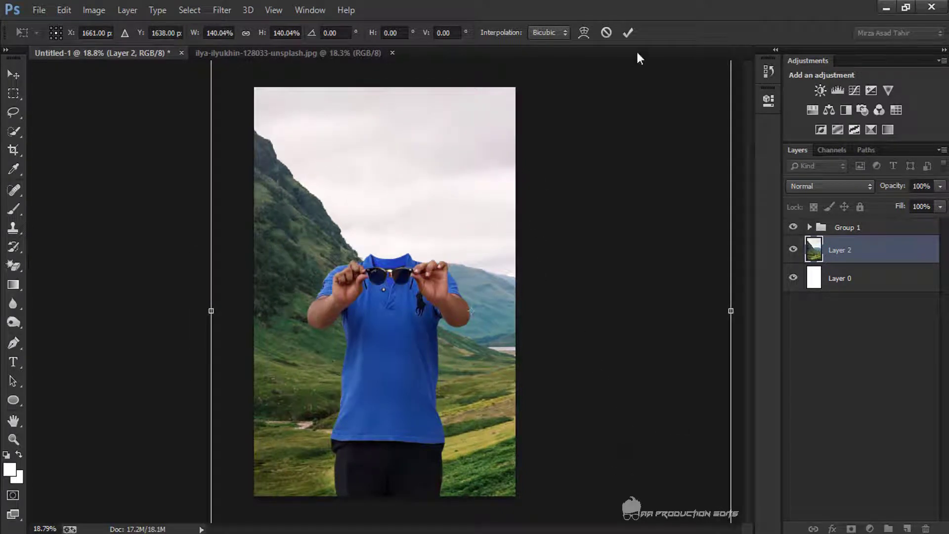
pyautogui.click(629, 33)
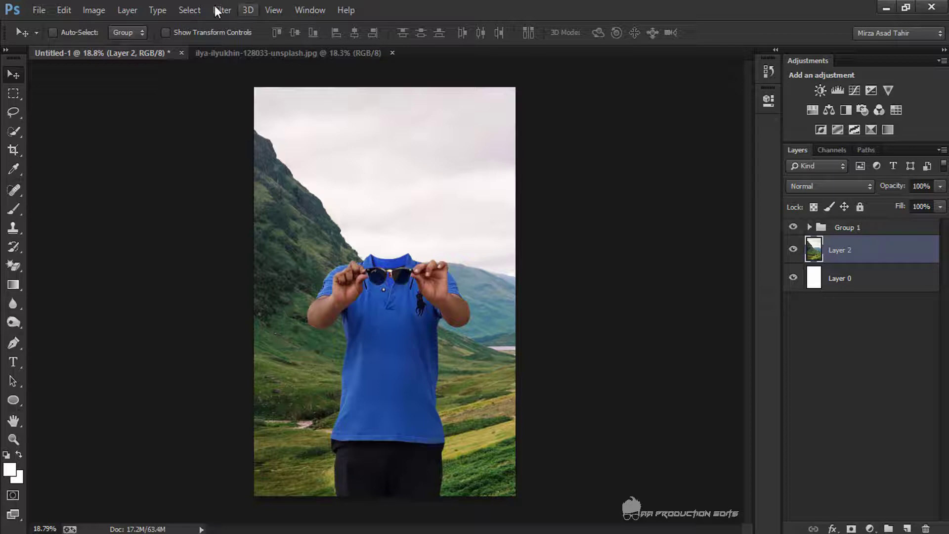
# - Apply a Gaussian Blur with a radius of about 10 pixels to the landscape on Layer 2
pyautogui.click(218, 9)
pyautogui.moveTo(307, 170)
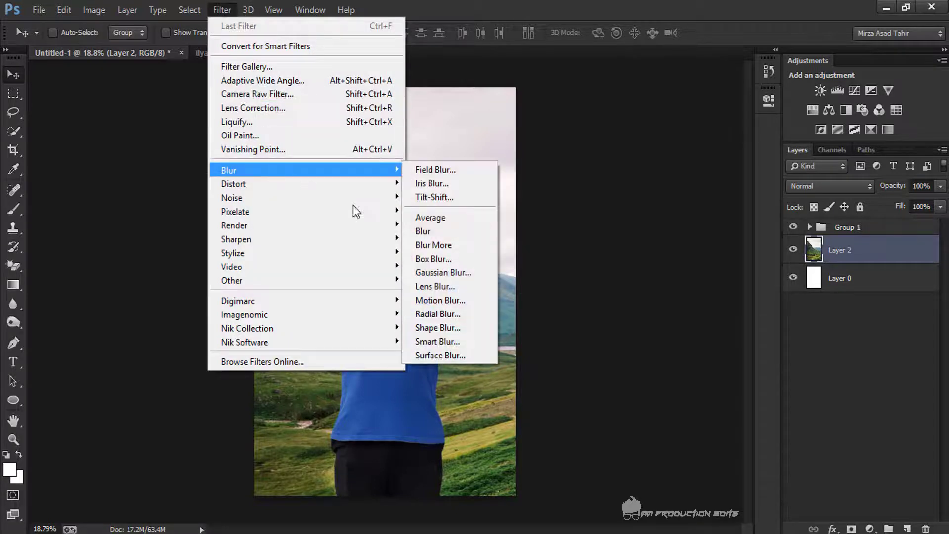
pyautogui.click(443, 275)
pyautogui.moveTo(533, 323); pyautogui.dragTo(562, 321)
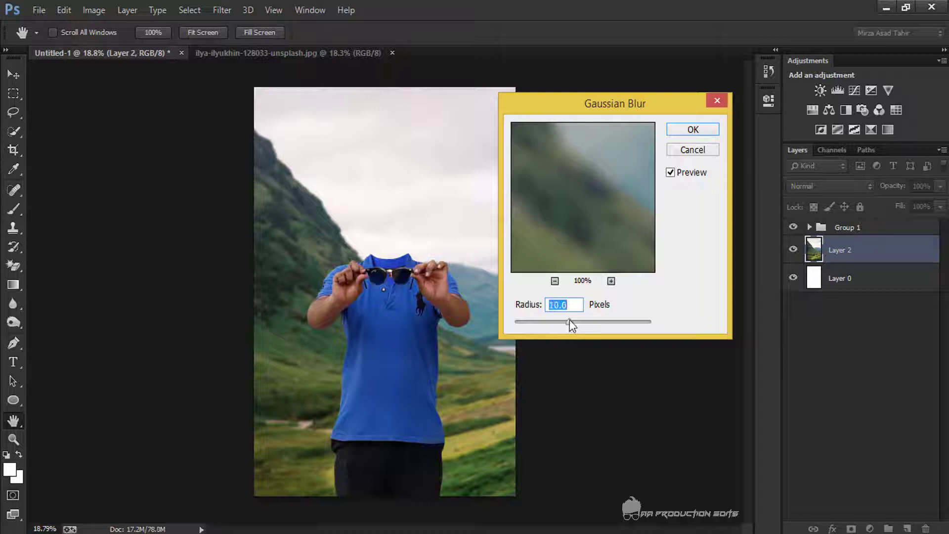
pyautogui.moveTo(568, 319); pyautogui.dragTo(567, 319)
pyautogui.click(693, 129)
# - Examine how the headless figure blends with the blurred landscape at different magnifications
pyautogui.press('v')
pyautogui.scroll(-3, 380, 242)
pyautogui.scroll(3, 380, 243)
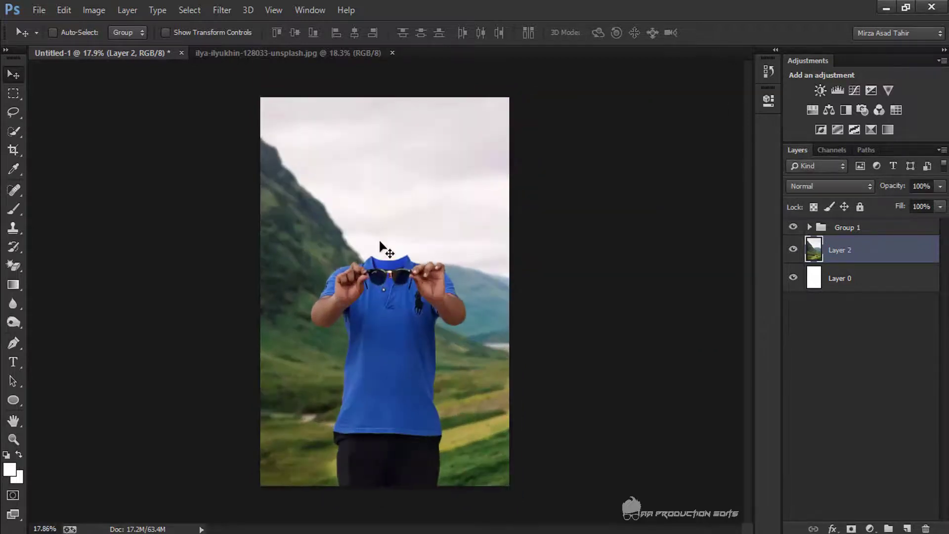
pyautogui.scroll(-1, 380, 242)
pyautogui.scroll(1, 380, 242)
pyautogui.scroll(-2, 380, 247)
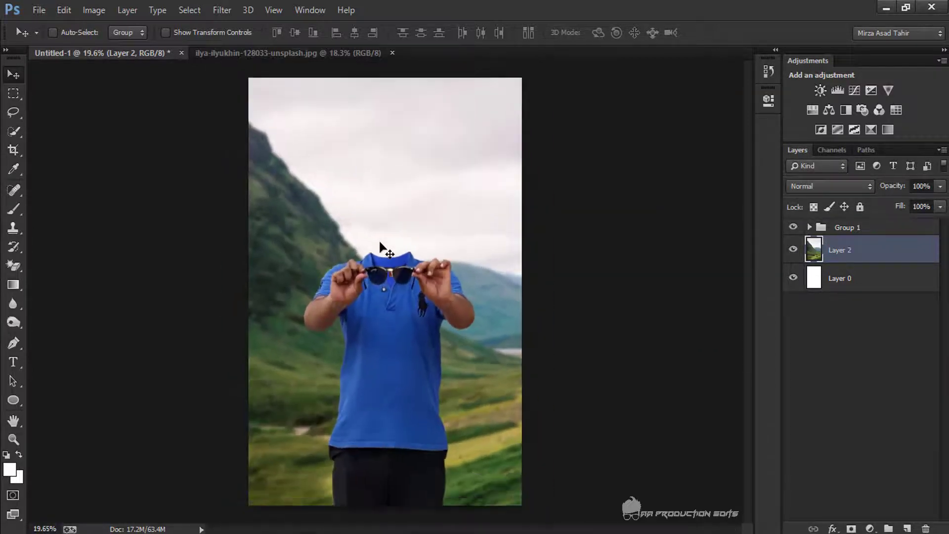
pyautogui.scroll(1, 416, 361)
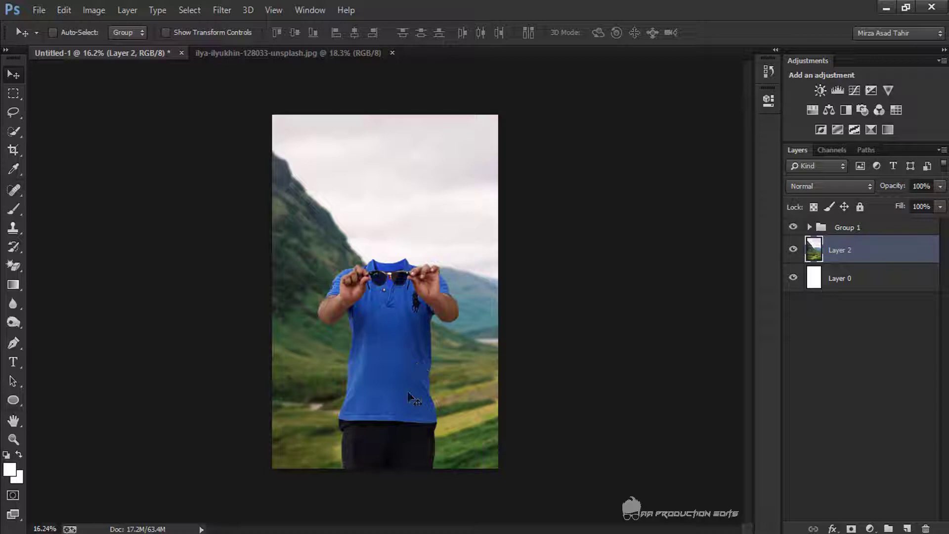
pyautogui.scroll(1, 408, 393)
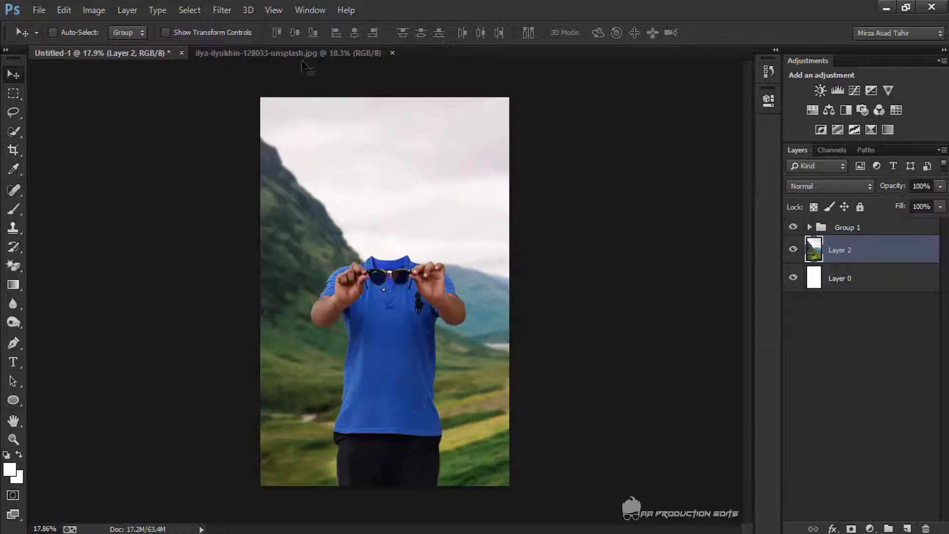
# - Close the ilya-ilyukhin-128033-unsplash.jpg source document and return to Untitled-1
pyautogui.click(336, 53)
pyautogui.click(391, 53)
pyautogui.scroll(-1, 447, 261)
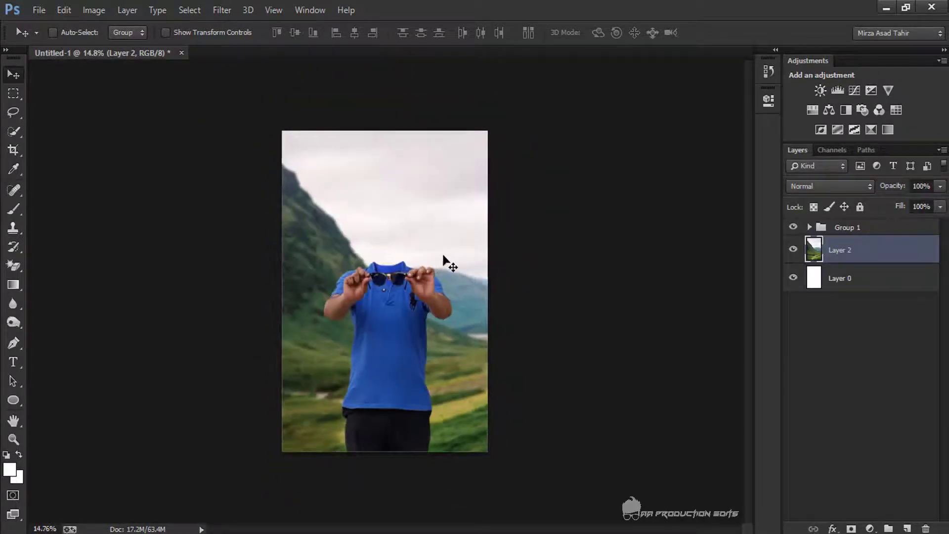
pyautogui.scroll(1, 447, 260)
# - Add a new layer above Group 1, fill it with neutral gray and set its blend mode to Soft Light
pyautogui.click(880, 231)
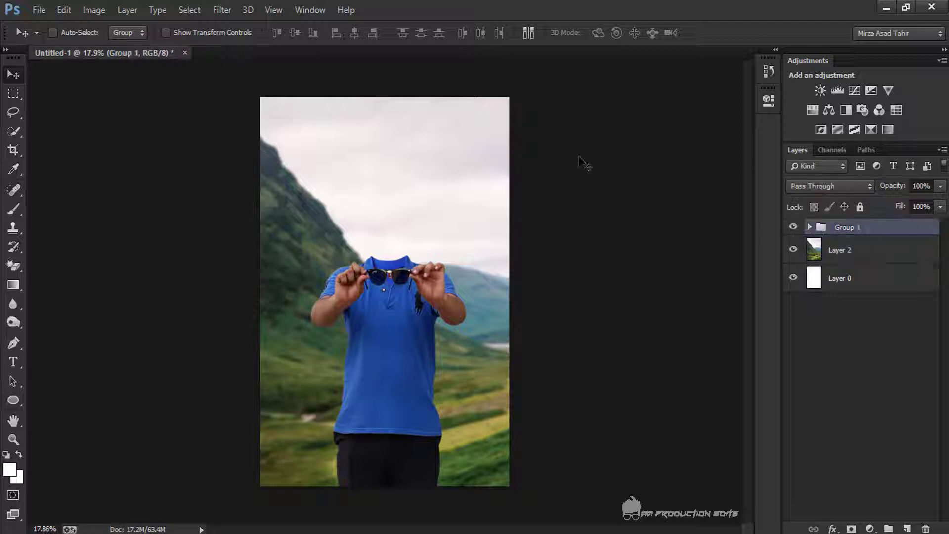
pyautogui.scroll(-1, 483, 131)
pyautogui.scroll(1, 482, 128)
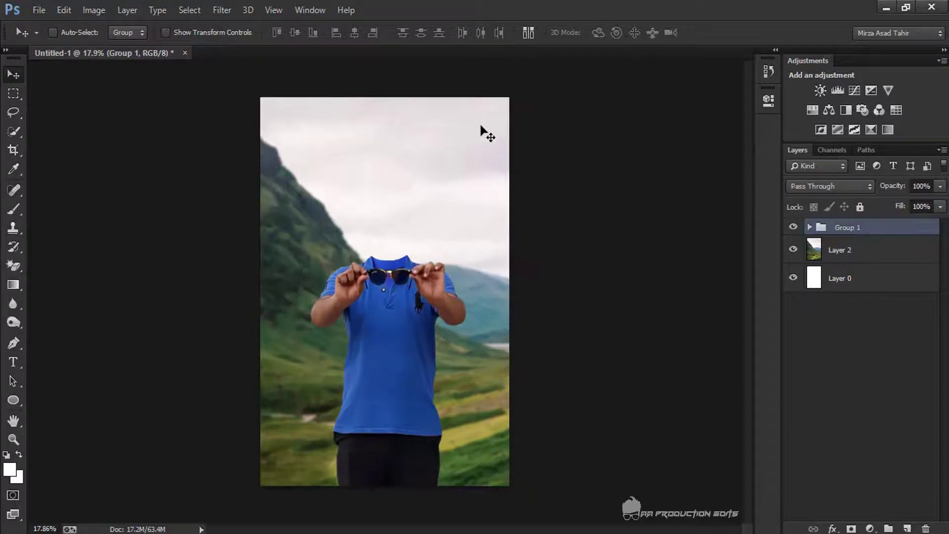
pyautogui.click(907, 528)
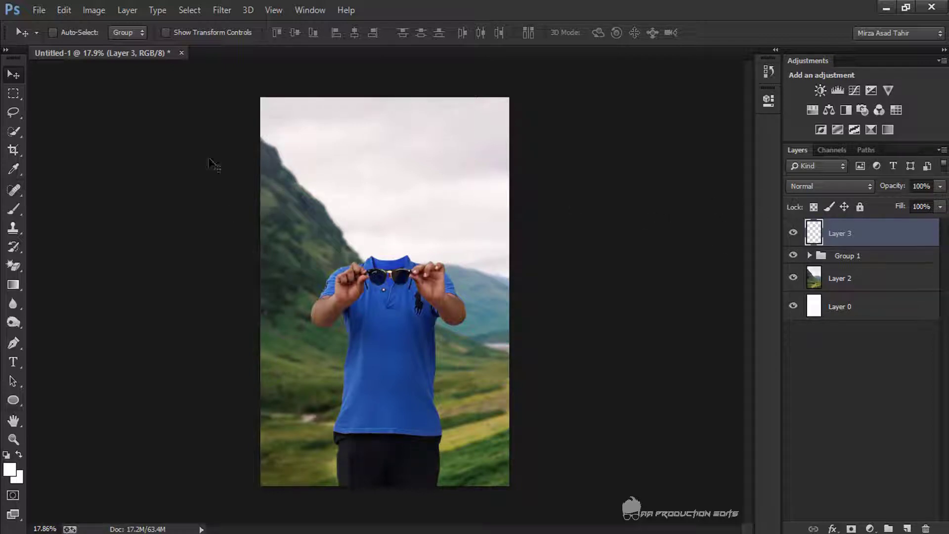
pyautogui.click(64, 9)
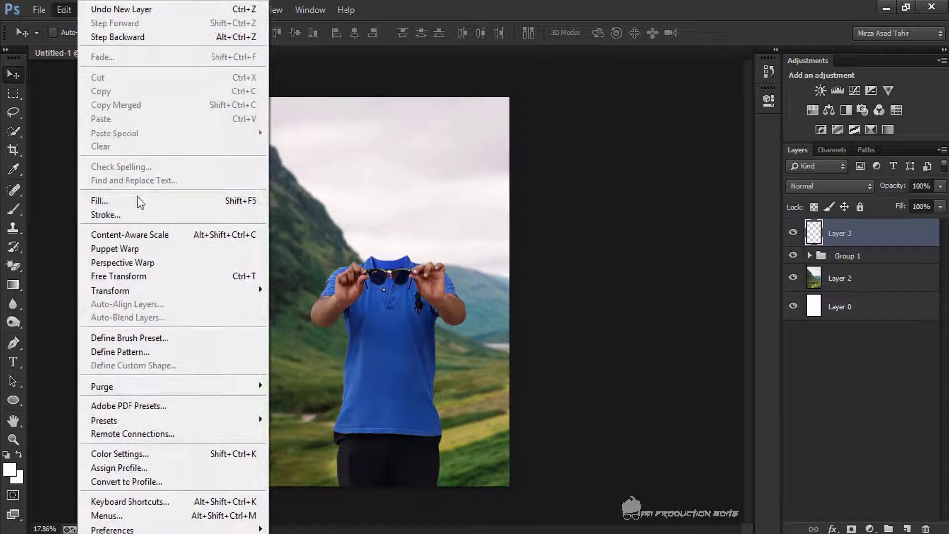
pyautogui.click(256, 194)
pyautogui.click(549, 150)
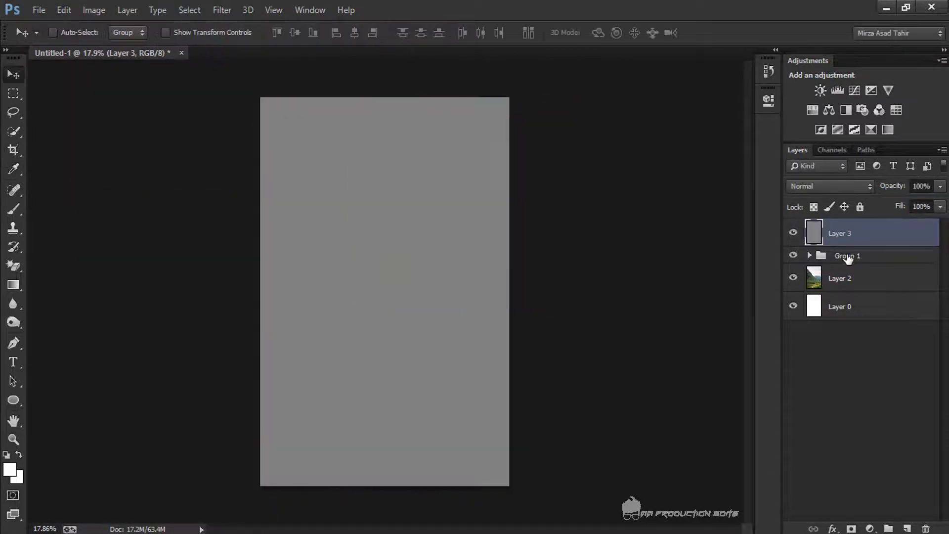
pyautogui.click(800, 188)
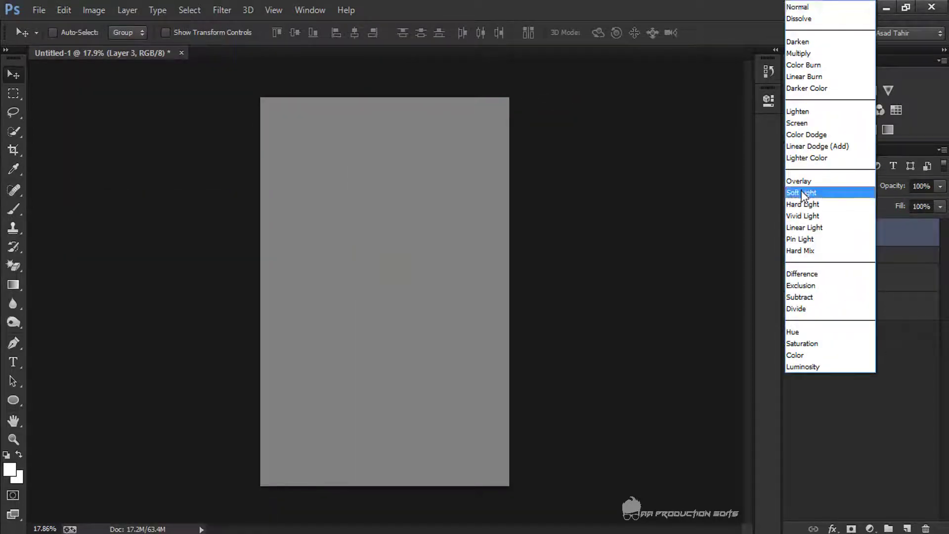
pyautogui.click(820, 191)
# - Dodge the arms and hands on Layer 3 with an 85 px soft brush, midtones range, at 11% exposure
pyautogui.click(14, 326)
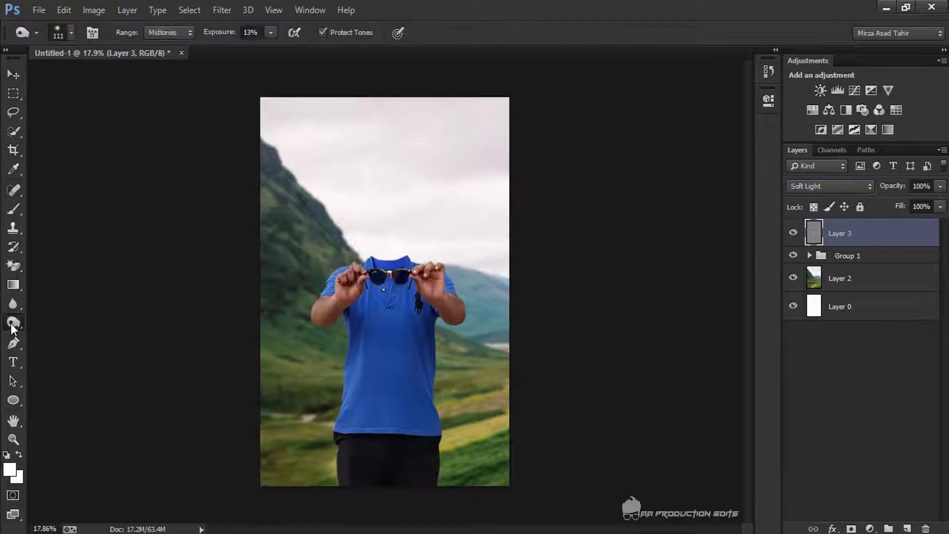
pyautogui.moveTo(14, 326); pyautogui.dragTo(59, 337)
pyautogui.rightClick(390, 286)
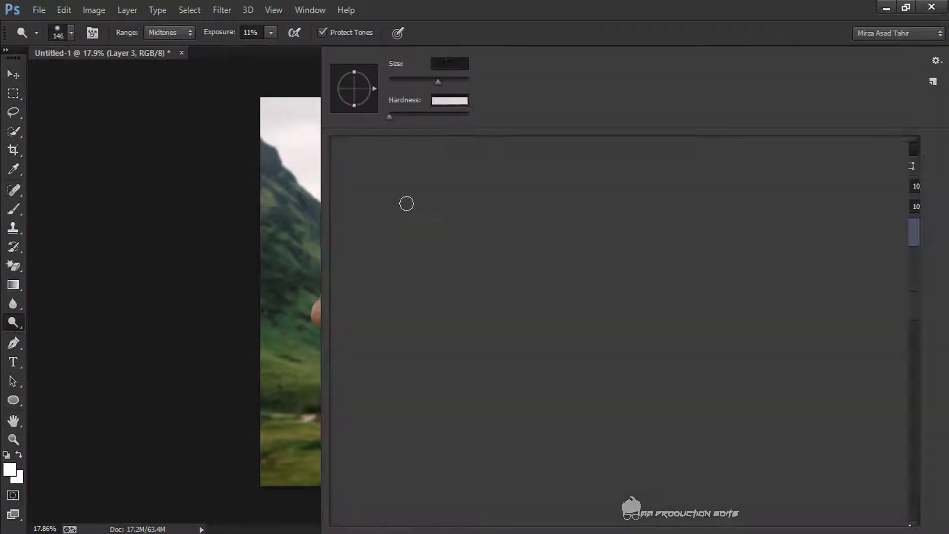
pyautogui.click(405, 80)
pyautogui.click(568, 6)
pyautogui.scroll(2, 394, 284)
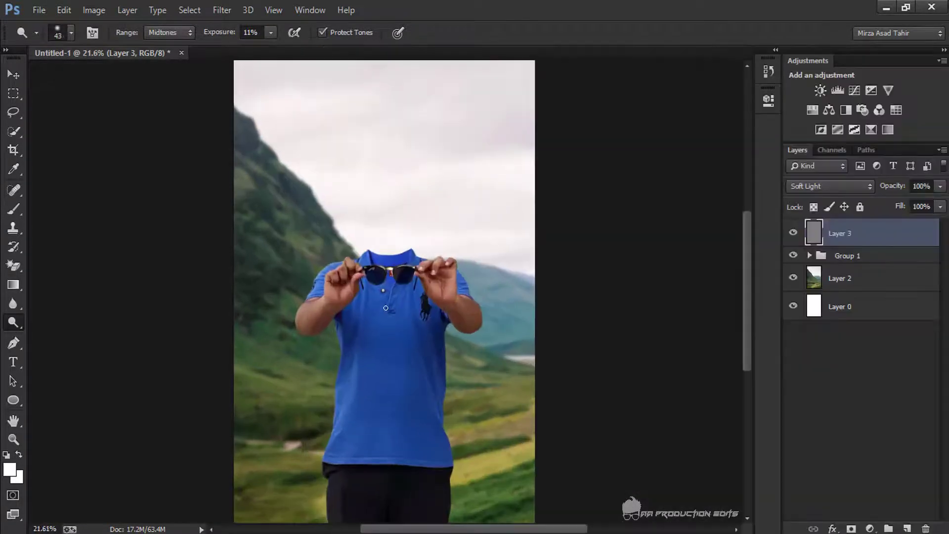
pyautogui.rightClick(328, 312)
pyautogui.click(423, 82)
pyautogui.click(635, 6)
pyautogui.scroll(6, 356, 301)
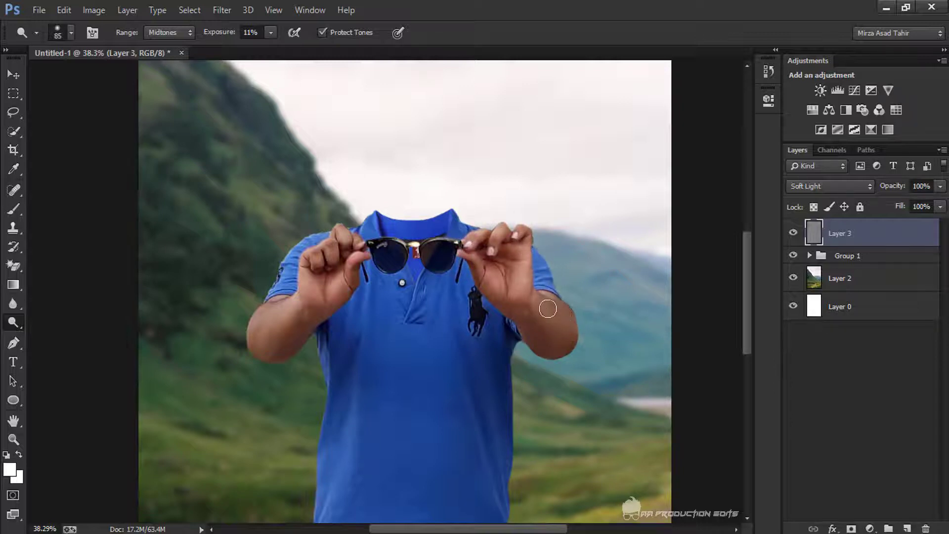
pyautogui.scroll(-2, 581, 358)
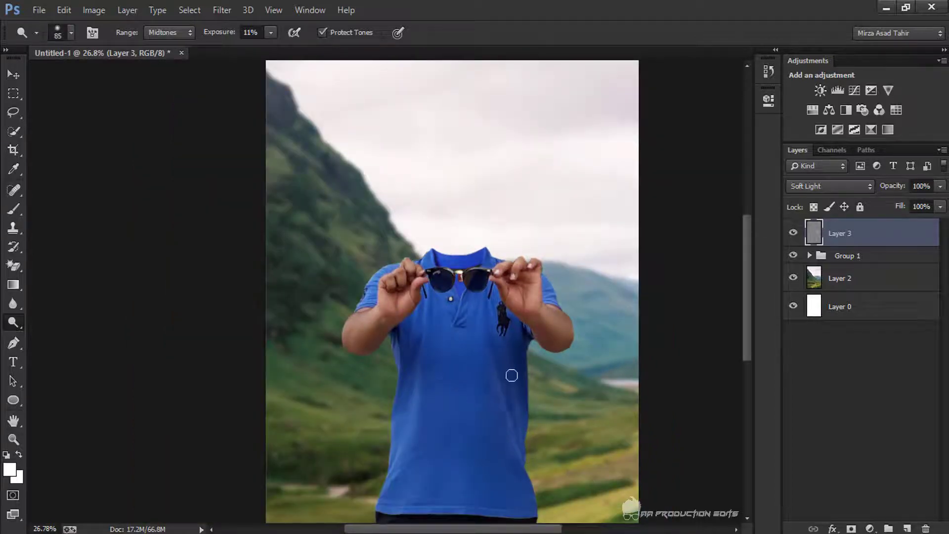
# - Brighten the front of the shirt on Layer 3 with a 177 px Dodge brush at 11% exposure
pyautogui.rightClick(447, 311)
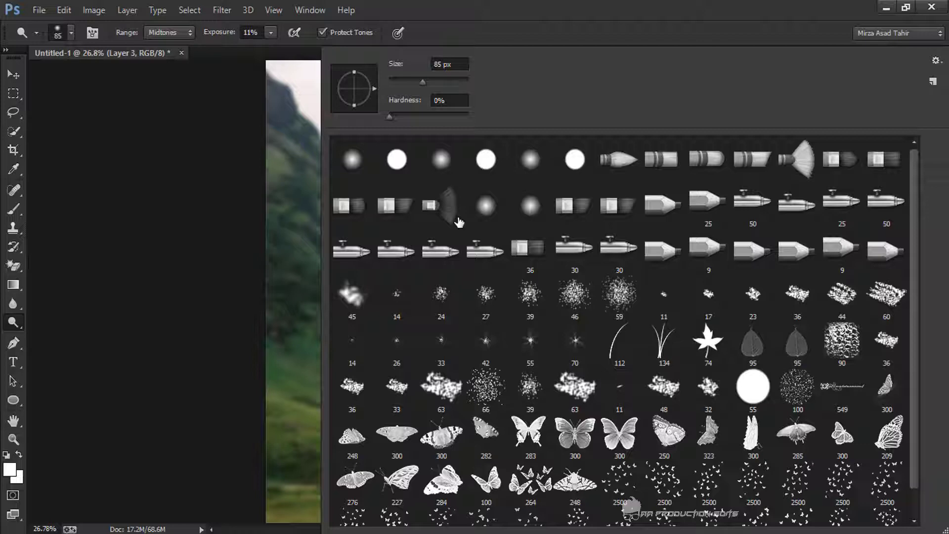
pyautogui.click(443, 85)
pyautogui.press('Return')
pyautogui.scroll(-1, 465, 379)
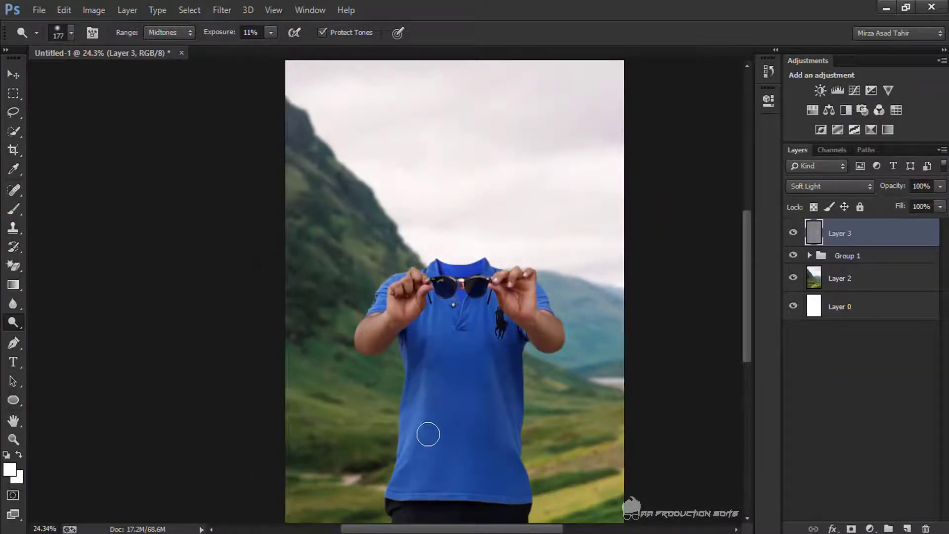
pyautogui.scroll(-3, 428, 433)
# - Burn the shadow areas of the trousers and shirt on Layer 3 with a 202 px brush at 13% exposure
pyautogui.rightClick(14, 322)
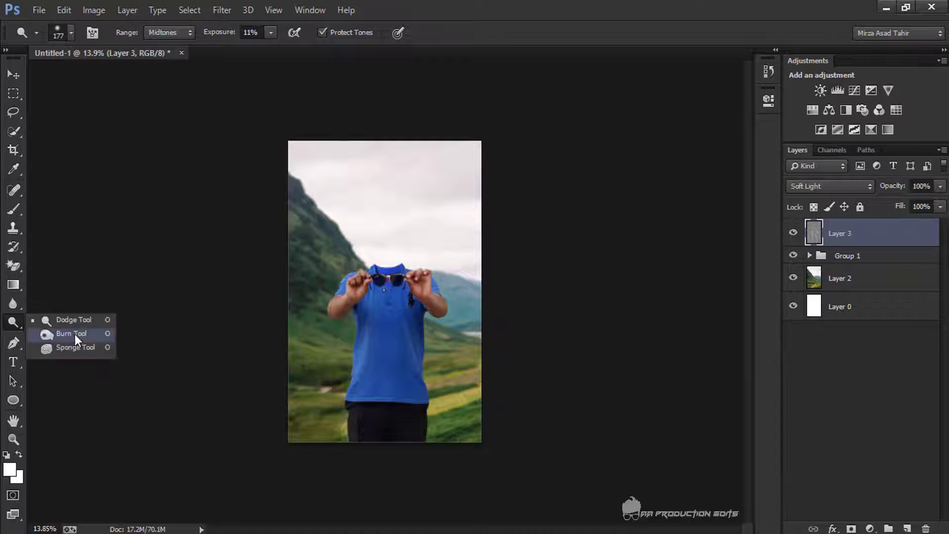
pyautogui.click(75, 334)
pyautogui.rightClick(373, 426)
pyautogui.click(449, 84)
pyautogui.press('Return')
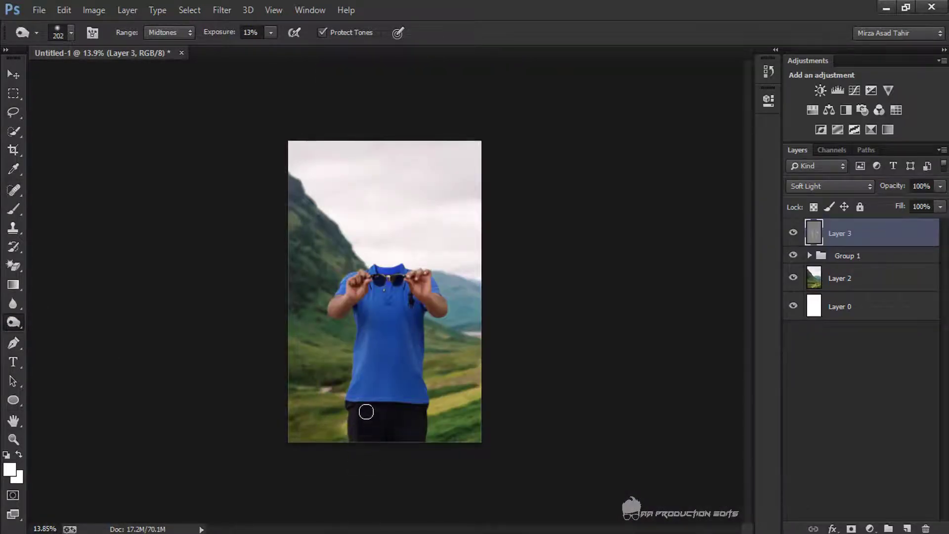
pyautogui.scroll(-1, 363, 465)
pyautogui.rightClick(361, 460)
pyautogui.click(518, 73)
pyautogui.scroll(2, 517, 79)
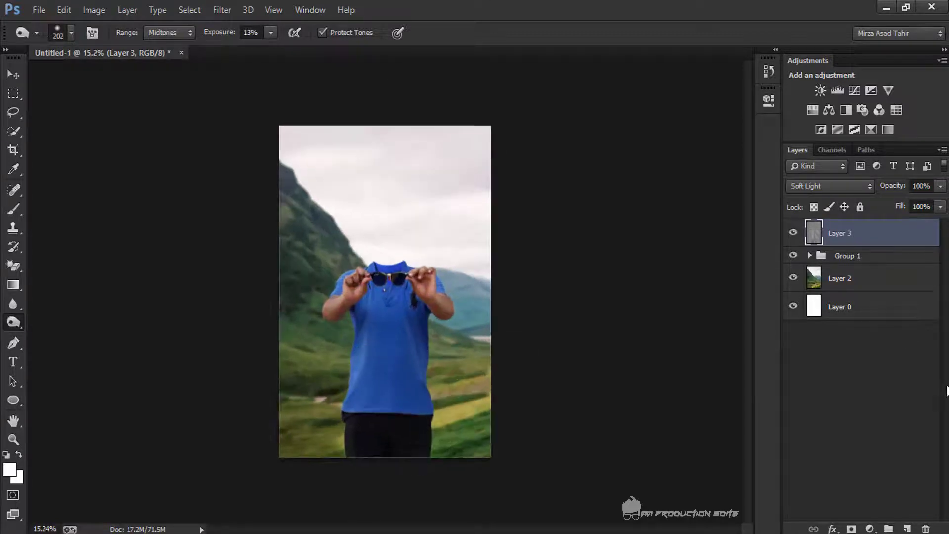
# - Lower the opacity of the dodge-and-burn Layer 3 to 81%
pyautogui.scroll(1, 585, 321)
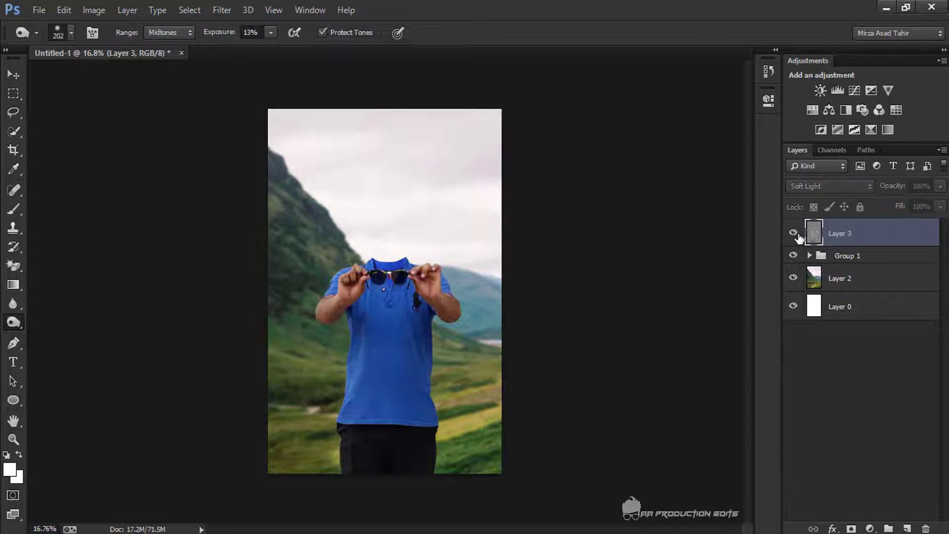
pyautogui.click(940, 207)
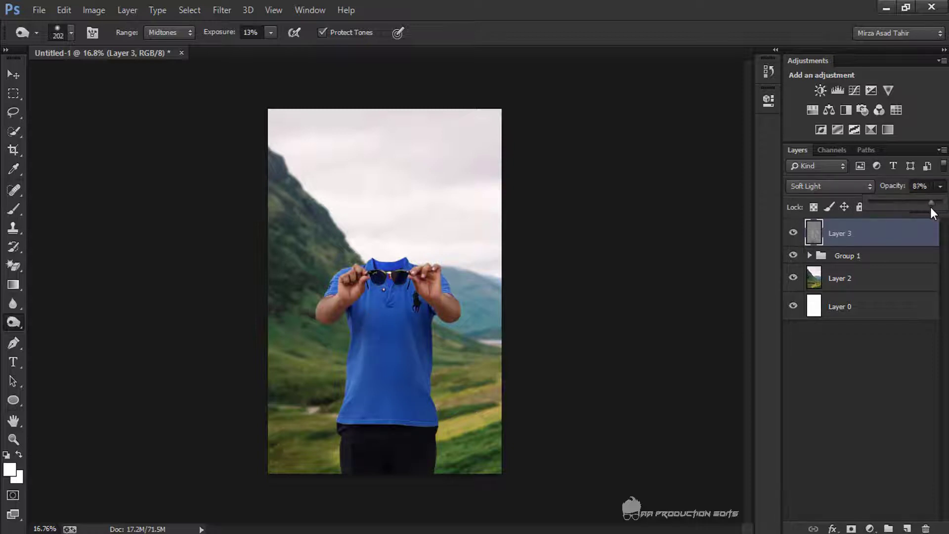
pyautogui.scroll(1, 401, 210)
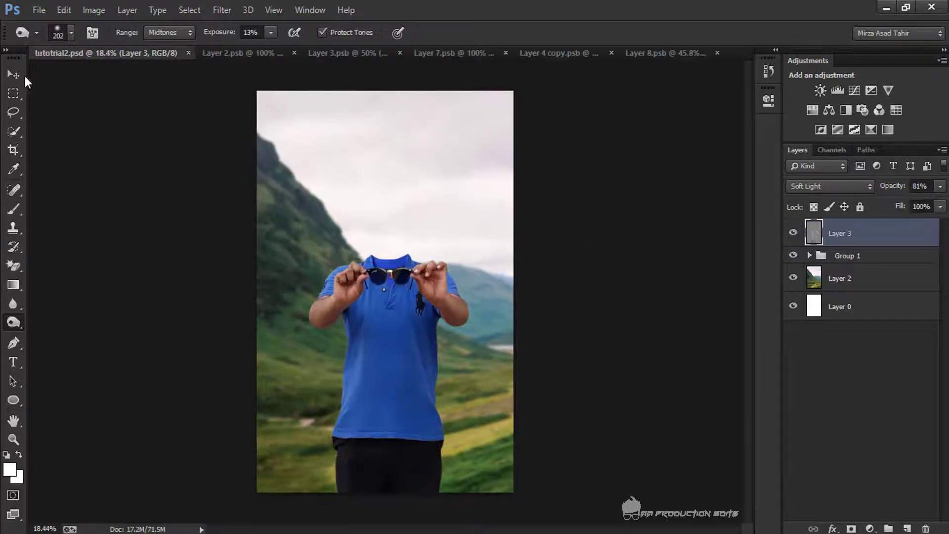
# - Compare the figure with and without the dodge-and-burn shading by toggling Layer 3's visibility
pyautogui.press('v')
pyautogui.scroll(-1, 174, 113)
pyautogui.scroll(1, 174, 113)
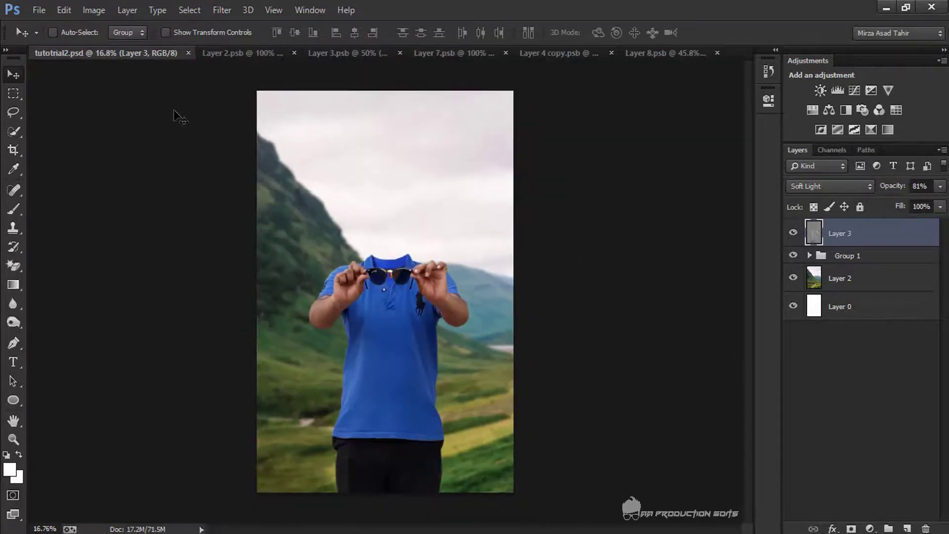
pyautogui.scroll(-1, 180, 116)
pyautogui.click(791, 232)
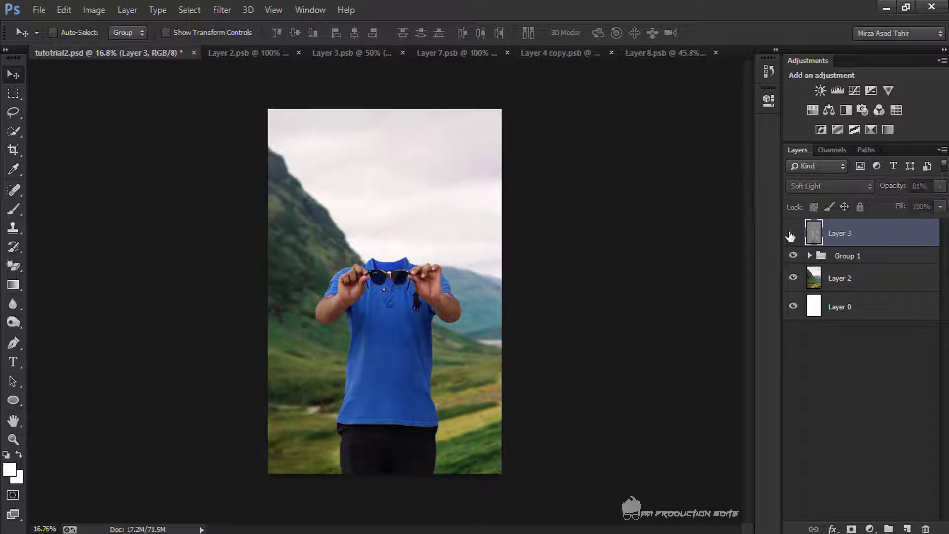
pyautogui.click(791, 233)
# - Bring the butterfly from Layer 2.psb into tutotrial2.psd beside the trousers, scaled to about 119% and rotated -13.75°
pyautogui.click(235, 53)
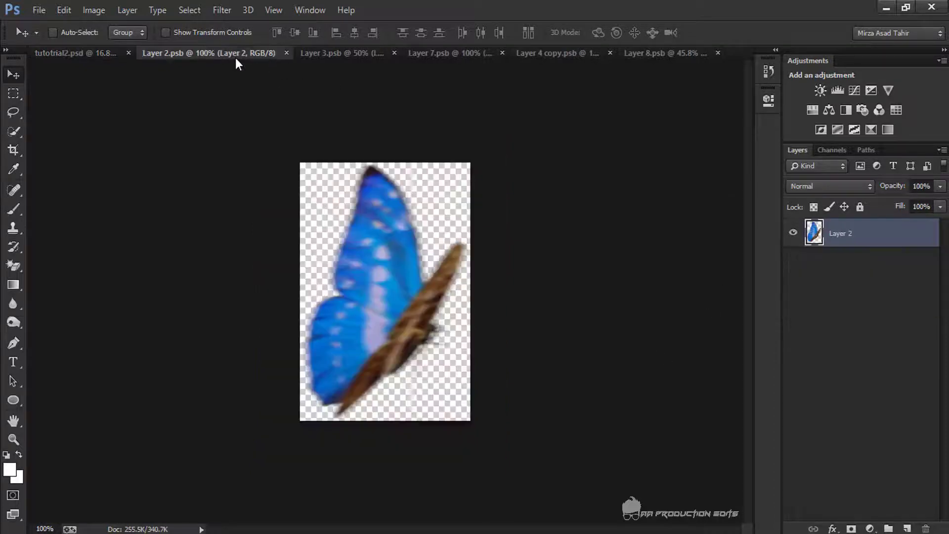
pyautogui.moveTo(415, 292); pyautogui.dragTo(313, 417)
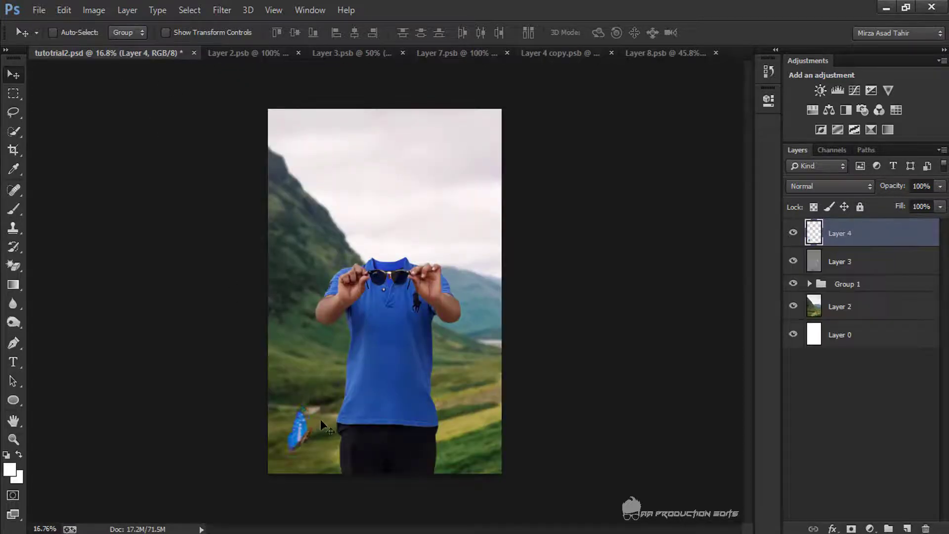
pyautogui.hotkey('ctrl', 't')
pyautogui.moveTo(315, 410); pyautogui.dragTo(330, 386)
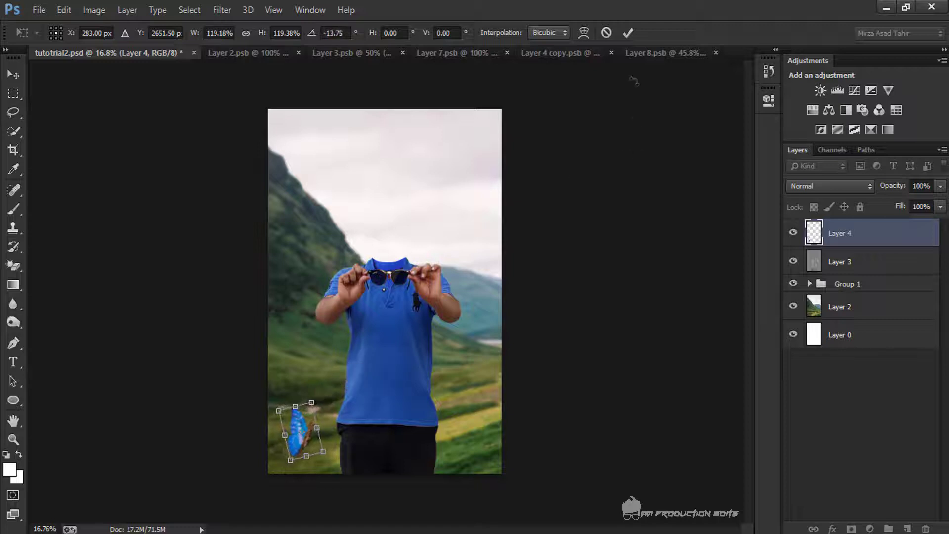
pyautogui.click(628, 33)
# - Soften the butterfly on Layer 4 with a Gaussian Blur of small radius
pyautogui.click(219, 10)
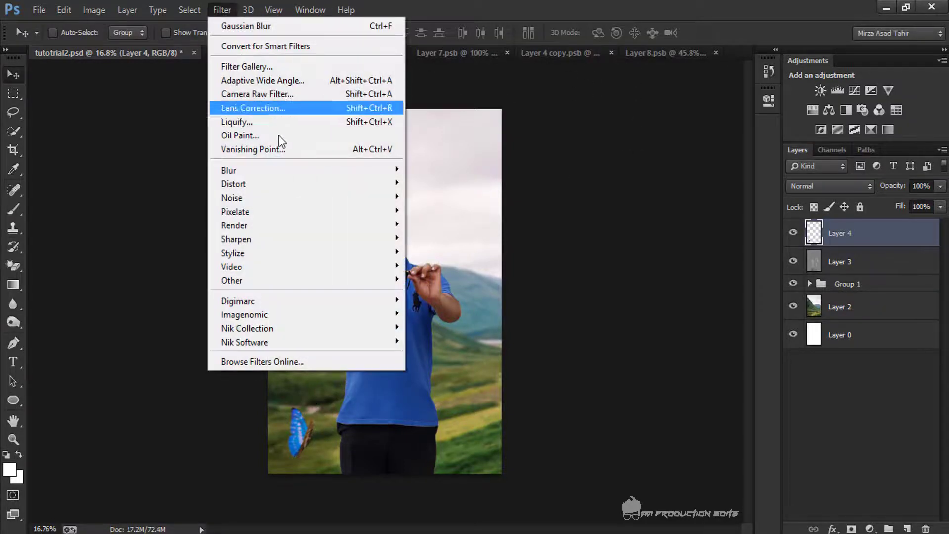
pyautogui.moveTo(291, 171)
pyautogui.click(460, 274)
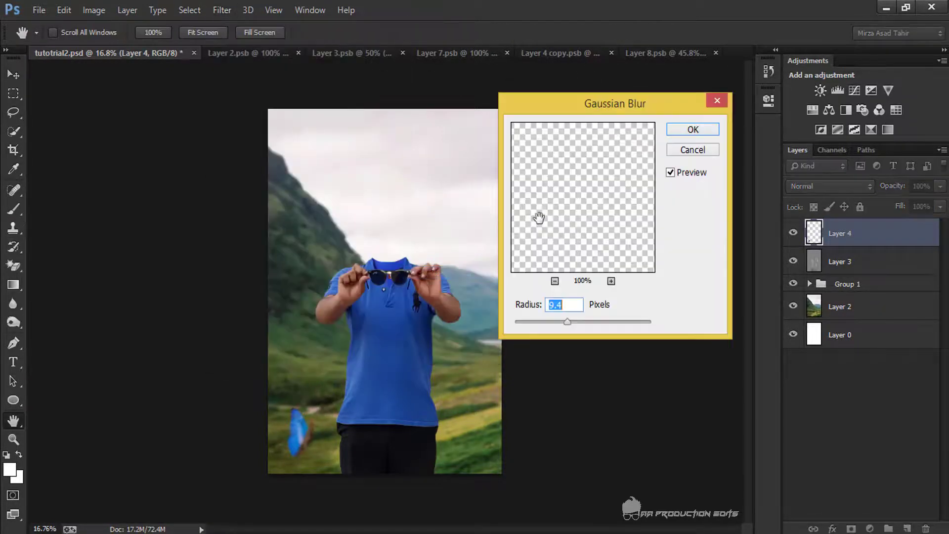
pyautogui.moveTo(526, 322); pyautogui.dragTo(522, 320)
pyautogui.click(691, 131)
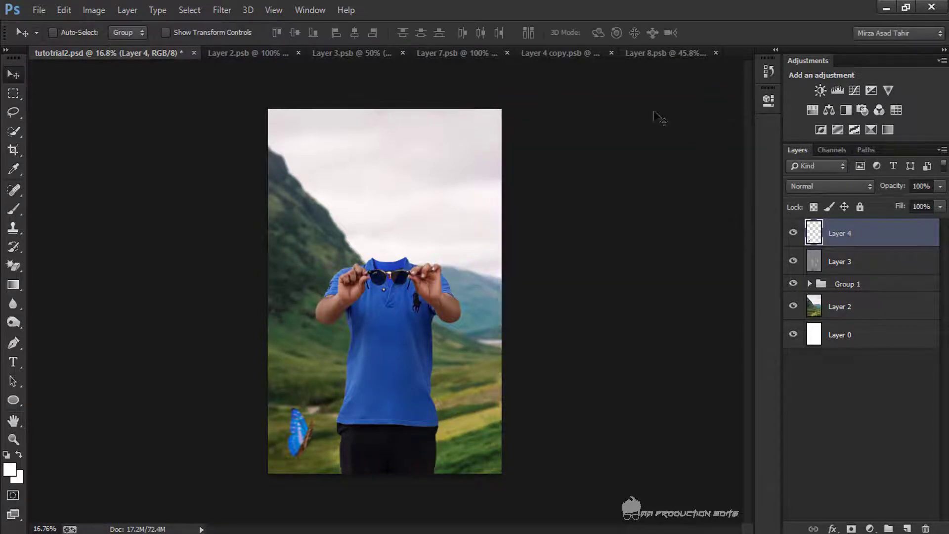
# - Copy the large blue butterfly from Layer 3.psb into the lower-right corner of the landscape in tutotrial2.psd
pyautogui.click(267, 56)
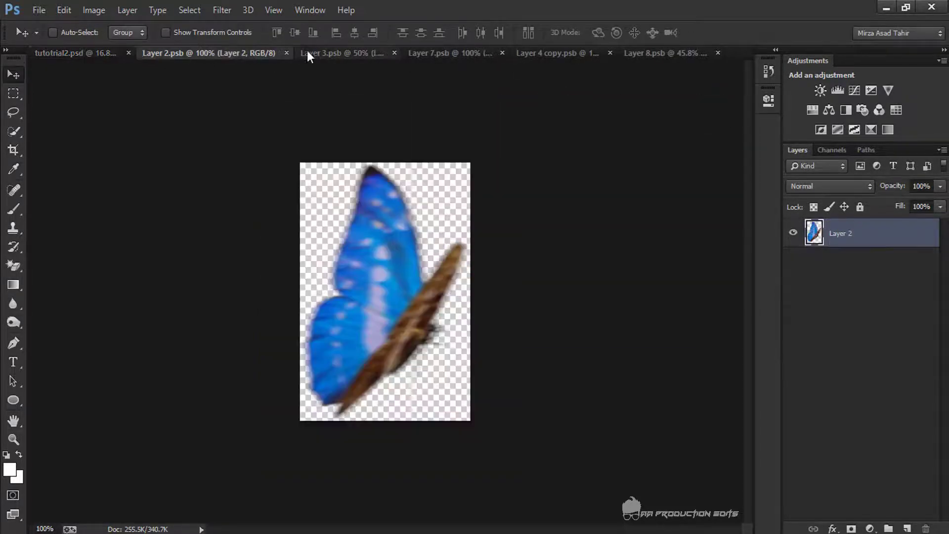
pyautogui.click(336, 58)
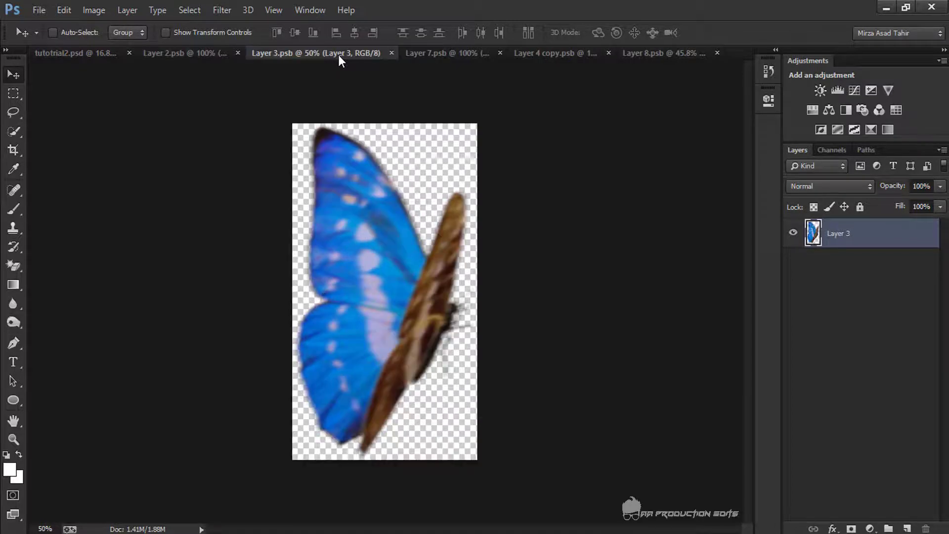
pyautogui.click(226, 53)
pyautogui.click(307, 55)
pyautogui.moveTo(405, 296); pyautogui.dragTo(507, 454)
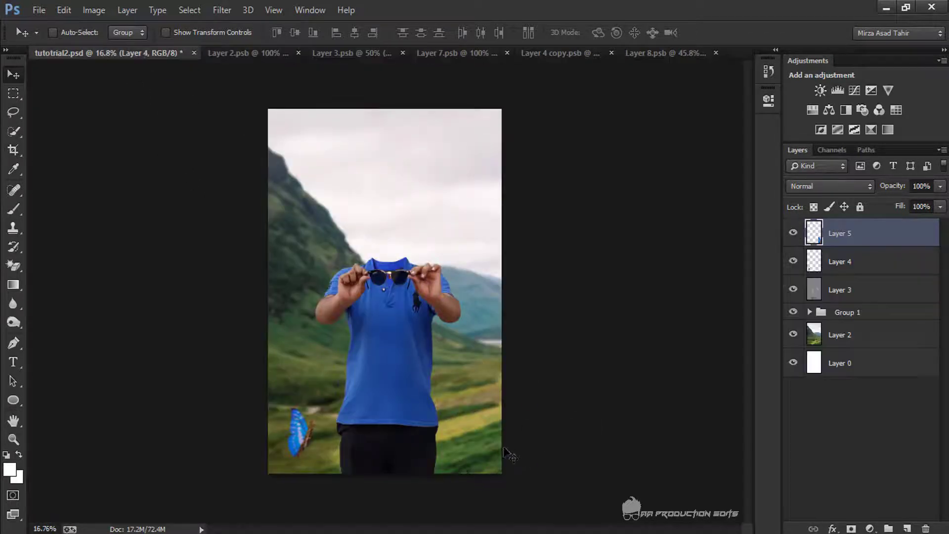
# - Scale the lower-right butterfly to 104.67%, rotate it 3.68° and place it partly outside the canvas edge
pyautogui.hotkey('ctrl', 't')
pyautogui.rightClick(486, 428)
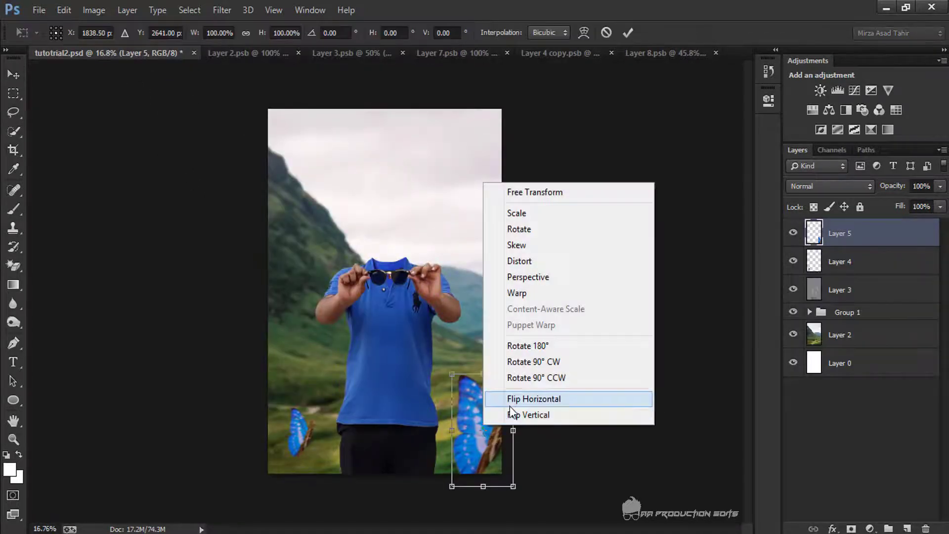
pyautogui.click(515, 404)
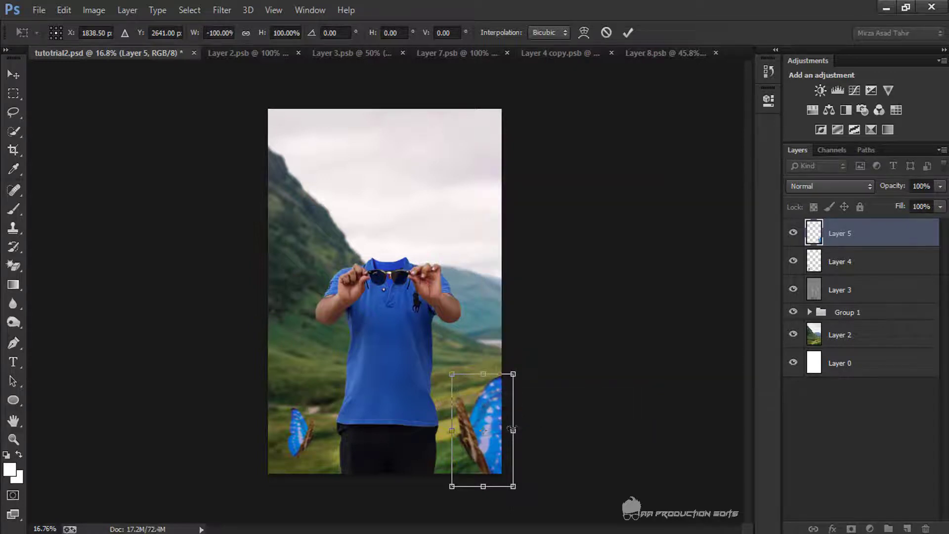
pyautogui.moveTo(544, 424); pyautogui.dragTo(535, 405)
pyautogui.moveTo(542, 451); pyautogui.dragTo(500, 492)
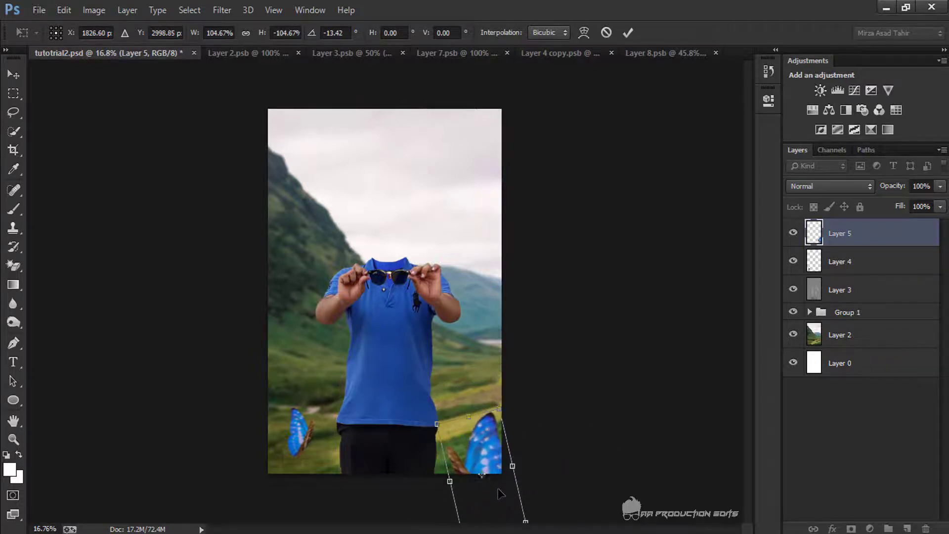
pyautogui.rightClick(499, 492)
pyautogui.click(494, 443)
pyautogui.moveTo(542, 424); pyautogui.dragTo(541, 402)
pyautogui.moveTo(503, 431); pyautogui.dragTo(509, 419)
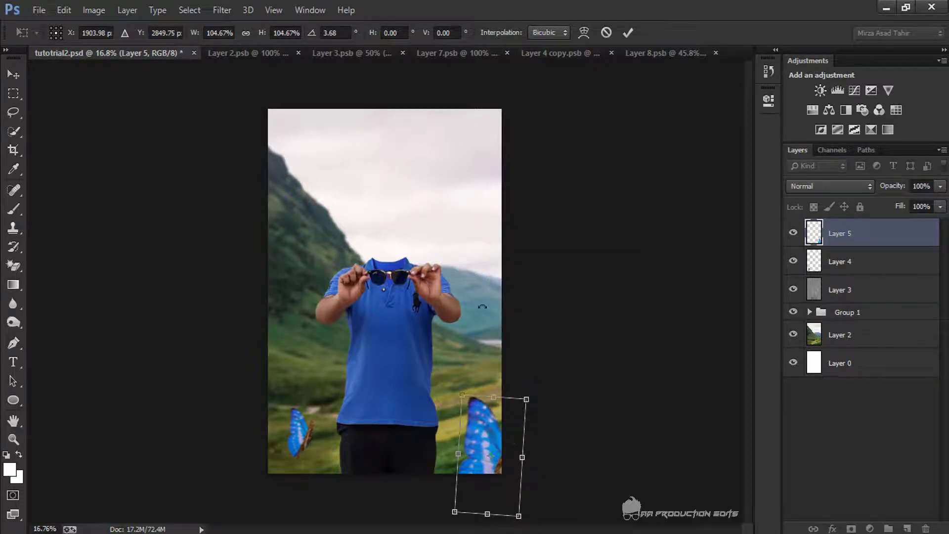
pyautogui.click(624, 32)
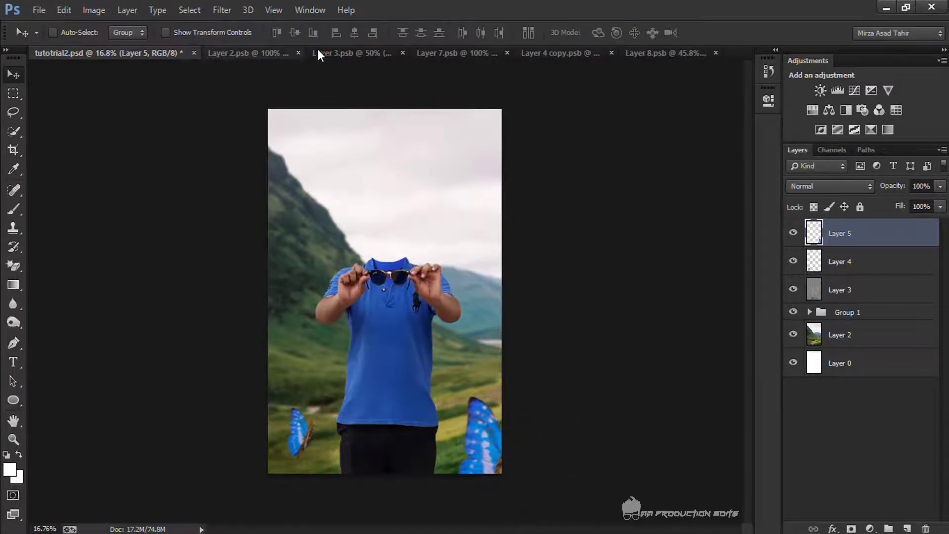
# - Close Layer 2.psb and Layer 3.psb and bring up Layer 7.psb
pyautogui.click(286, 54)
pyautogui.click(287, 53)
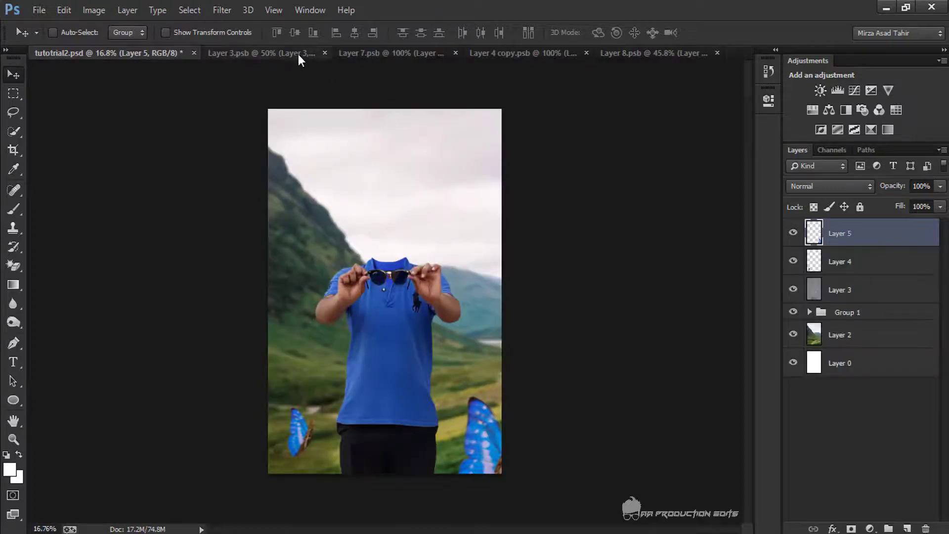
pyautogui.click(298, 55)
pyautogui.click(311, 53)
pyautogui.click(307, 52)
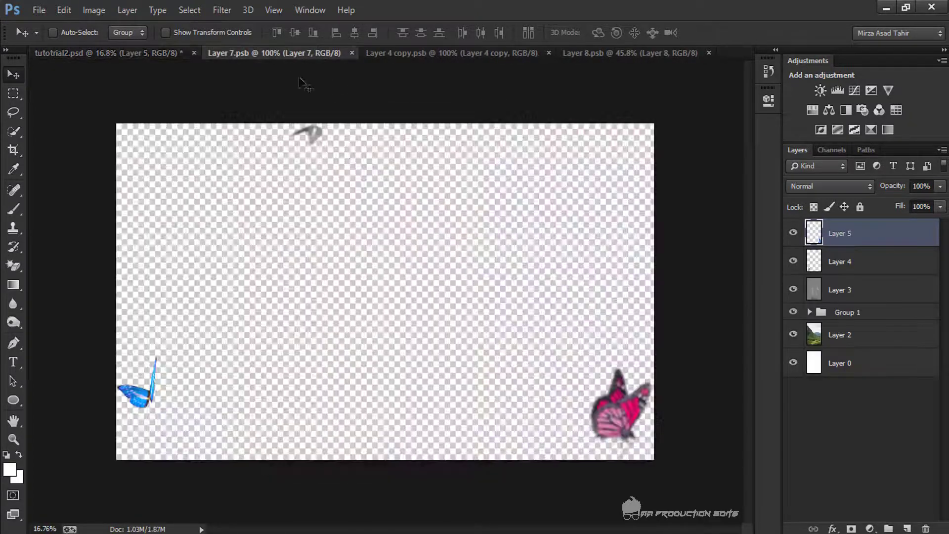
# - Outline the pink butterfly in Layer 7.psb with the Lasso and make its layer, Layer 4, active
pyautogui.click(13, 114)
pyautogui.scroll(2, 339, 269)
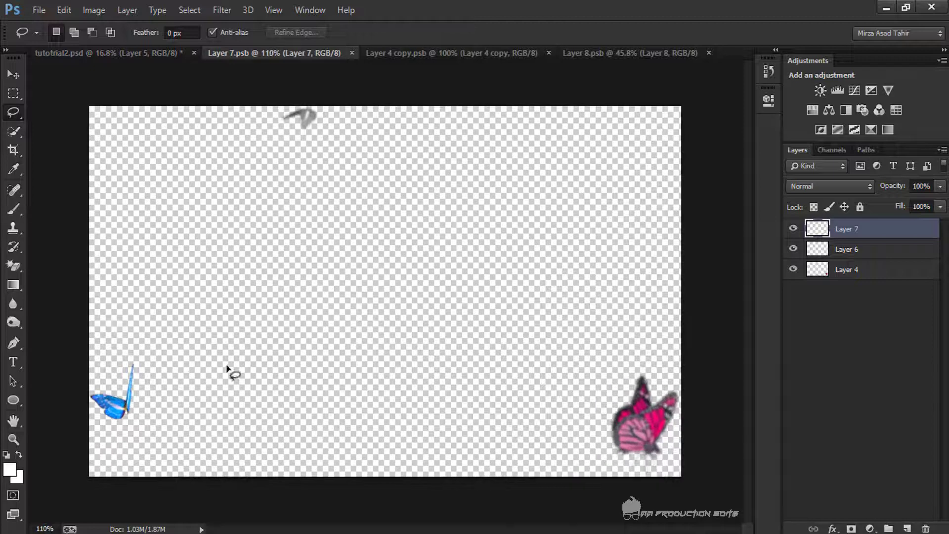
pyautogui.moveTo(644, 354)
pyautogui.mouseDown()
pyautogui.moveTo(702, 471)
pyautogui.moveTo(642, 355)
pyautogui.mouseUp()
pyautogui.press('v')
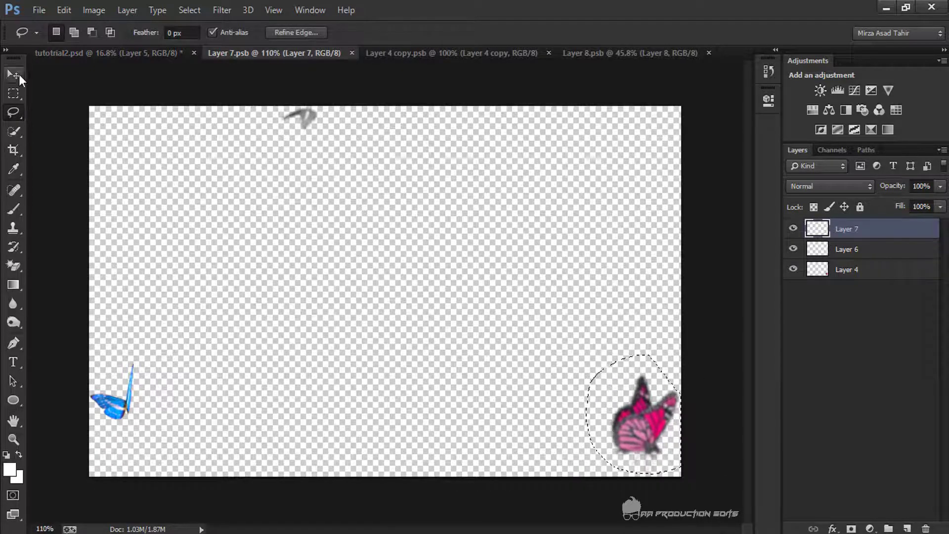
pyautogui.click(668, 449)
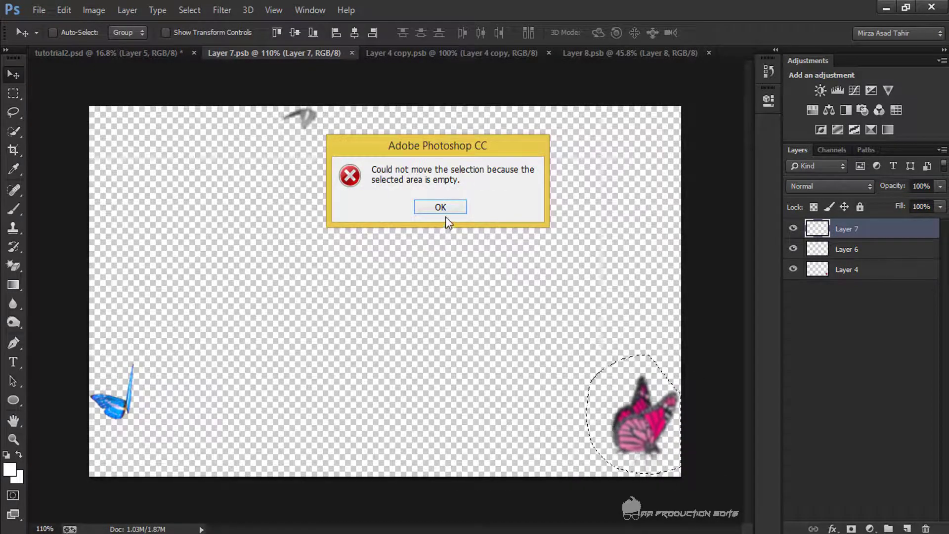
pyautogui.click(441, 210)
pyautogui.click(867, 249)
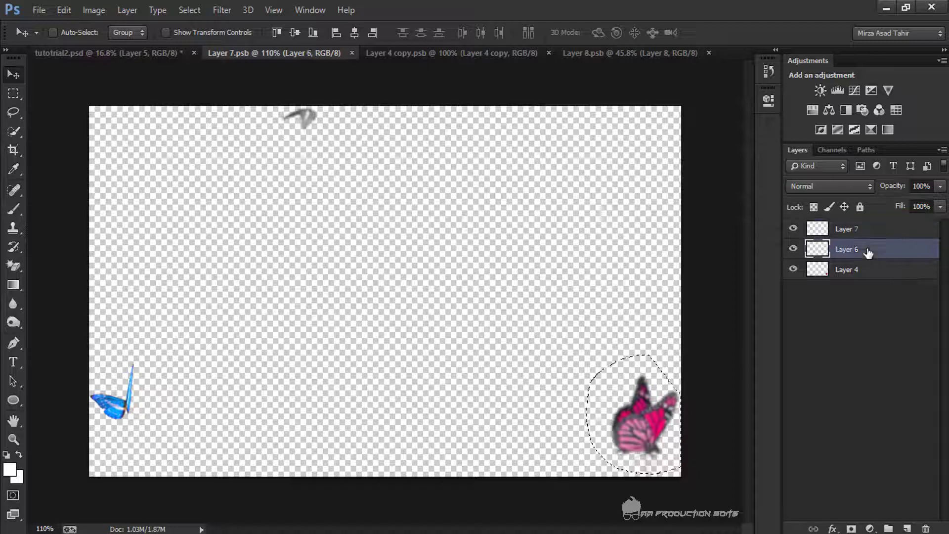
pyautogui.click(792, 249)
pyautogui.click(845, 269)
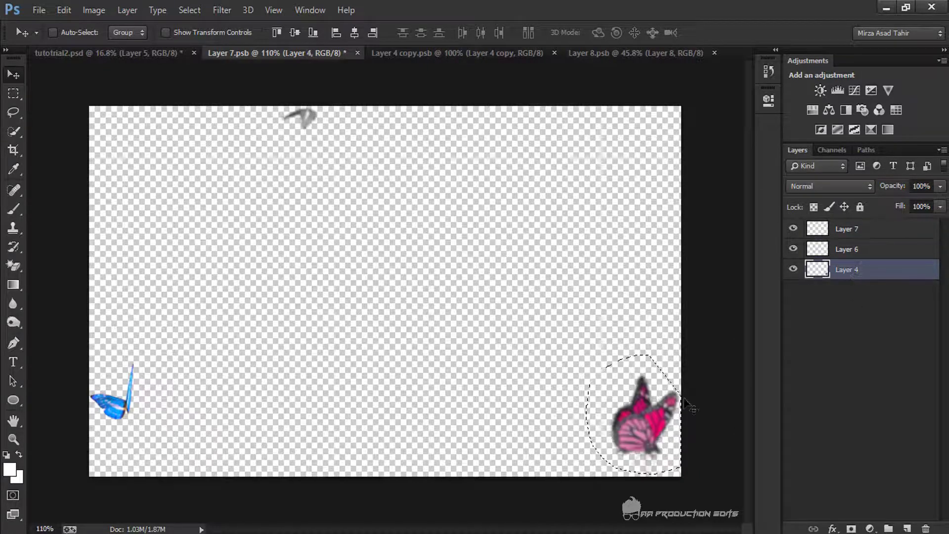
# - Copy the pink butterfly into tutotrial2.psd and place it in the sky beside the mountain peak
pyautogui.moveTo(657, 433); pyautogui.dragTo(367, 199)
pyautogui.moveTo(332, 162); pyautogui.dragTo(340, 190)
pyautogui.hotkey('ctrl', 't')
pyautogui.click(627, 32)
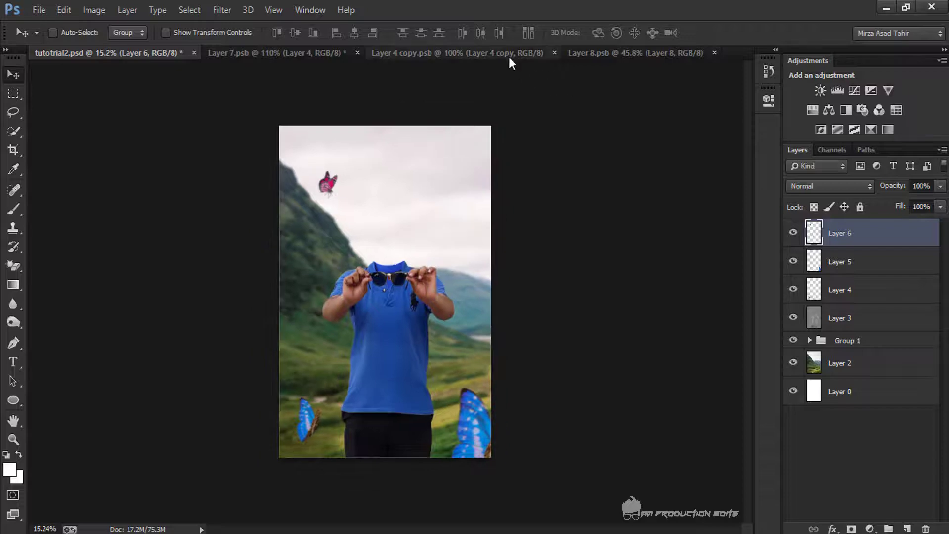
# - Copy the small blue butterfly from Layer 6 of Layer 7.psb into the sky near the right edge of tutotrial2.psd
pyautogui.click(509, 57)
pyautogui.click(311, 53)
pyautogui.click(852, 253)
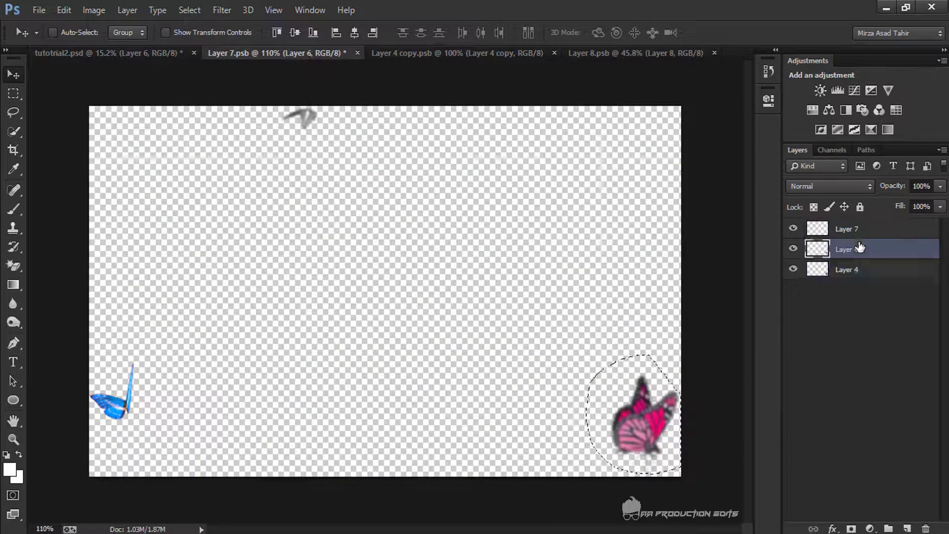
pyautogui.moveTo(146, 380); pyautogui.dragTo(482, 248)
pyautogui.hotkey('ctrl', 't')
pyautogui.click(628, 33)
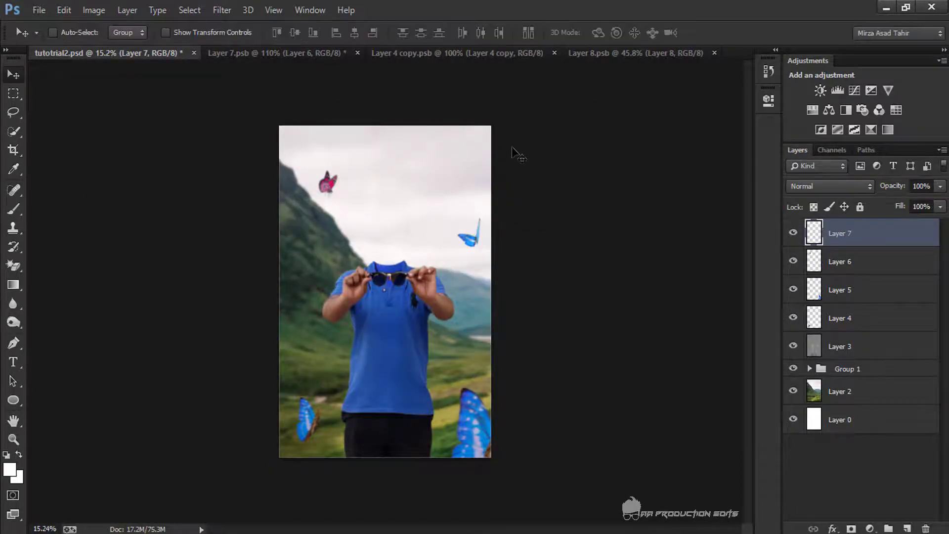
# - Scale the small blue butterfly in the sky down to about 56% and save the document
pyautogui.hotkey('ctrl', 't')
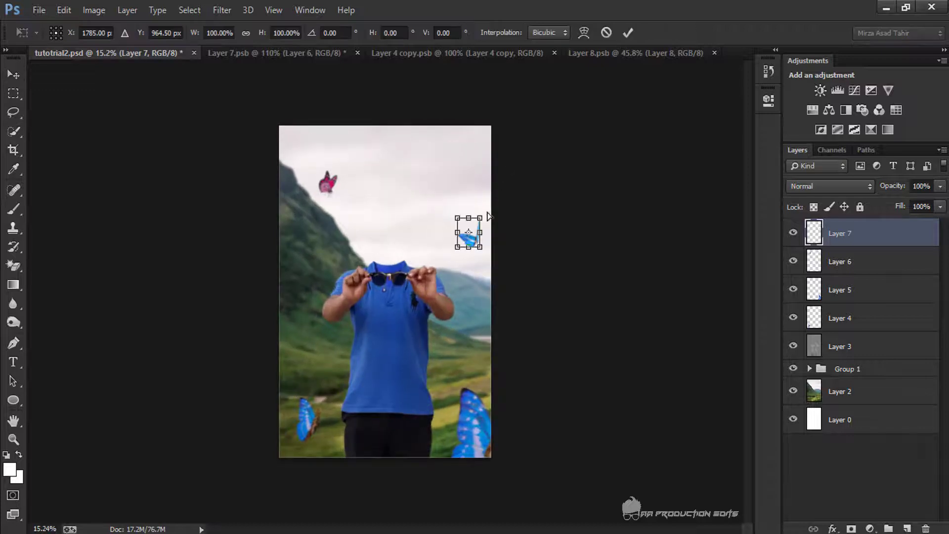
pyautogui.moveTo(481, 216)
pyautogui.mouseDown()
pyautogui.moveTo(488, 208)
pyautogui.moveTo(481, 220)
pyautogui.mouseUp()
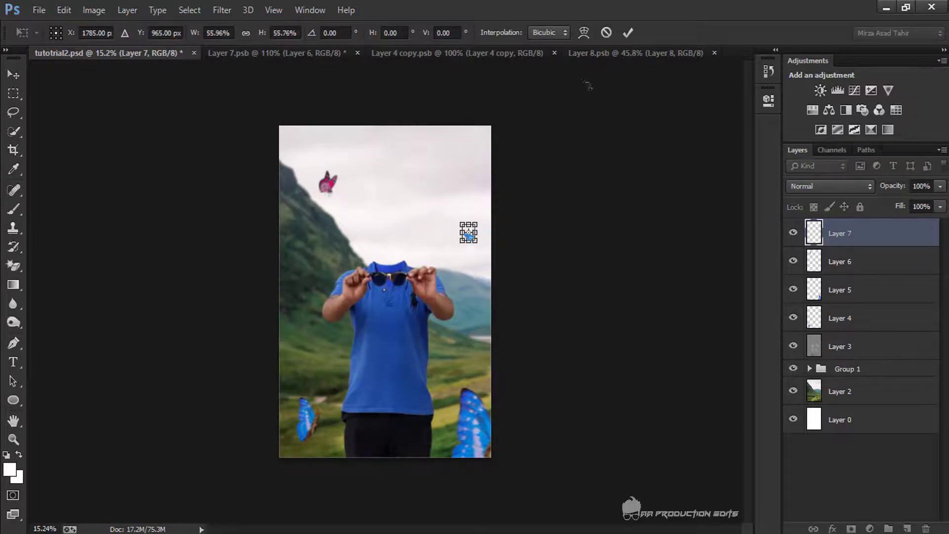
pyautogui.click(632, 30)
pyautogui.hotkey('ctrl', 's')
pyautogui.scroll(-3, 402, 218)
pyautogui.scroll(5, 403, 218)
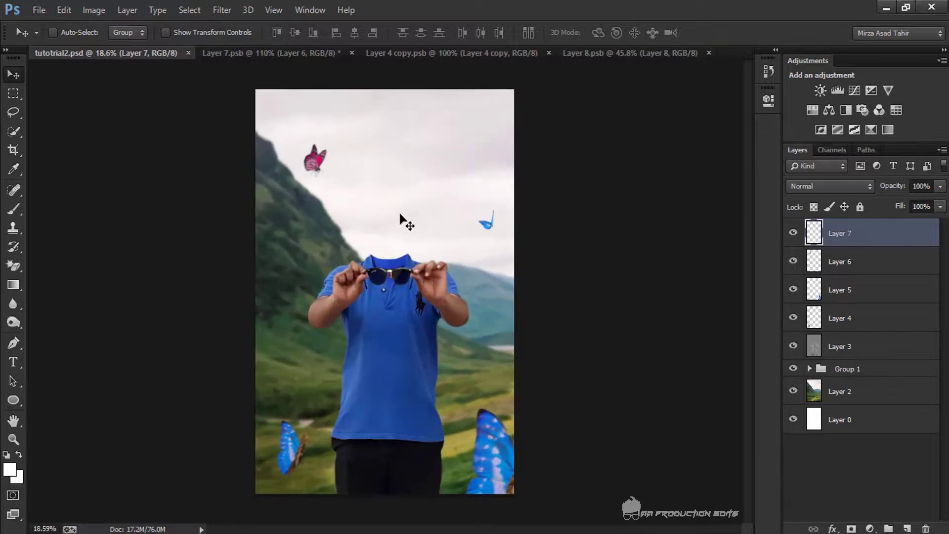
# - Lasso the grey butterfly on Layer 7 of Layer 7.psb and copy it into the sky above the collar in tutotrial2.psd
pyautogui.click(271, 53)
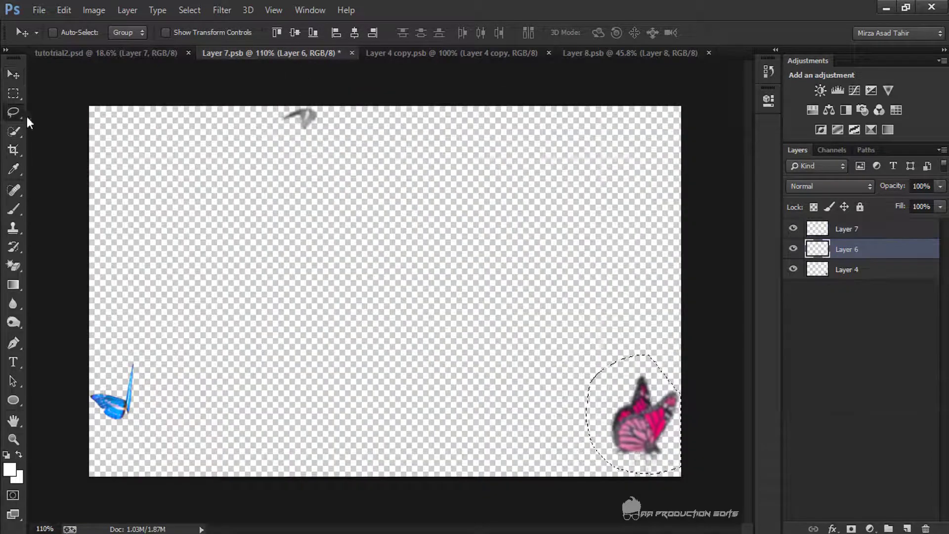
pyautogui.click(14, 112)
pyautogui.moveTo(287, 105); pyautogui.dragTo(289, 106)
pyautogui.press('v')
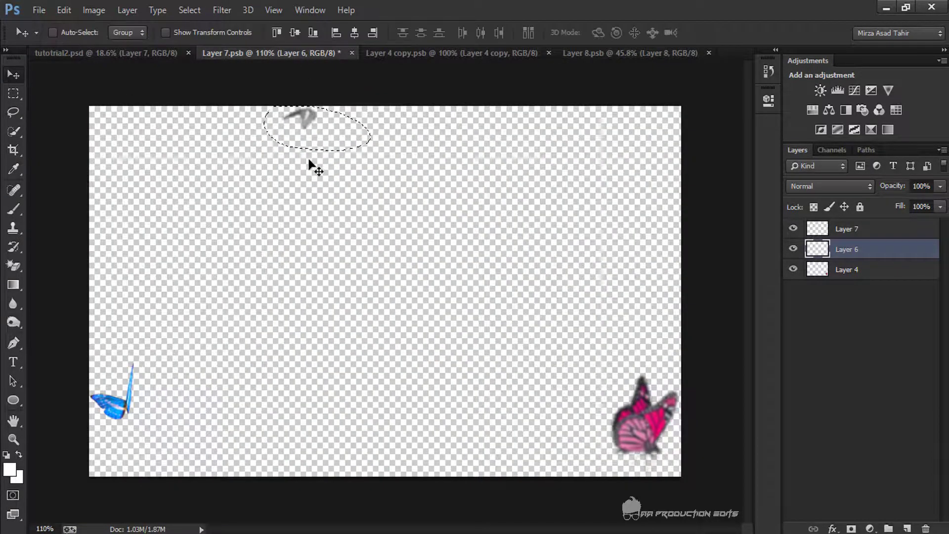
pyautogui.click(290, 112)
pyautogui.click(440, 206)
pyautogui.click(845, 228)
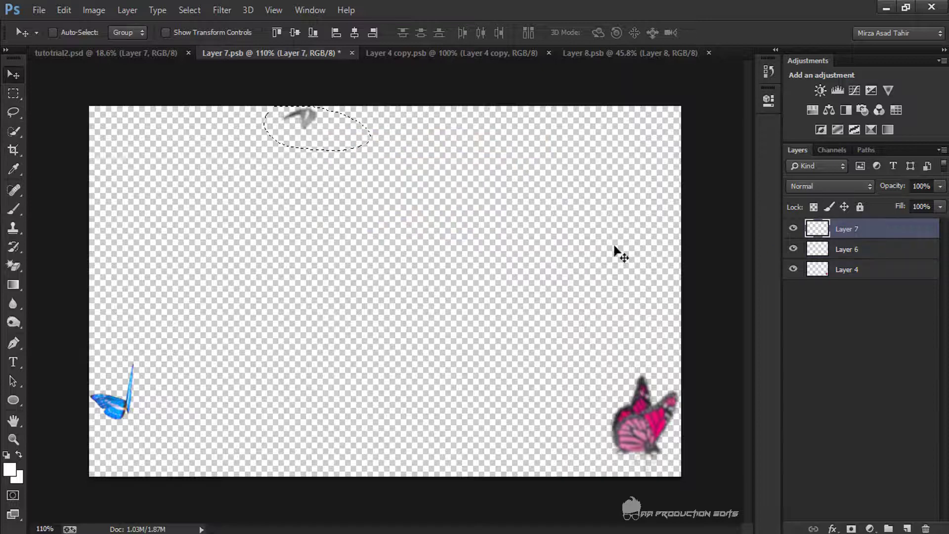
pyautogui.moveTo(293, 136)
pyautogui.mouseDown()
pyautogui.moveTo(250, 93)
pyautogui.moveTo(144, 50)
pyautogui.moveTo(420, 218)
pyautogui.moveTo(428, 250)
pyautogui.mouseUp()
pyautogui.keyDown('ctrl'); pyautogui.click(419, 231); pyautogui.keyUp('ctrl')
pyautogui.hotkey('ctrl', 't')
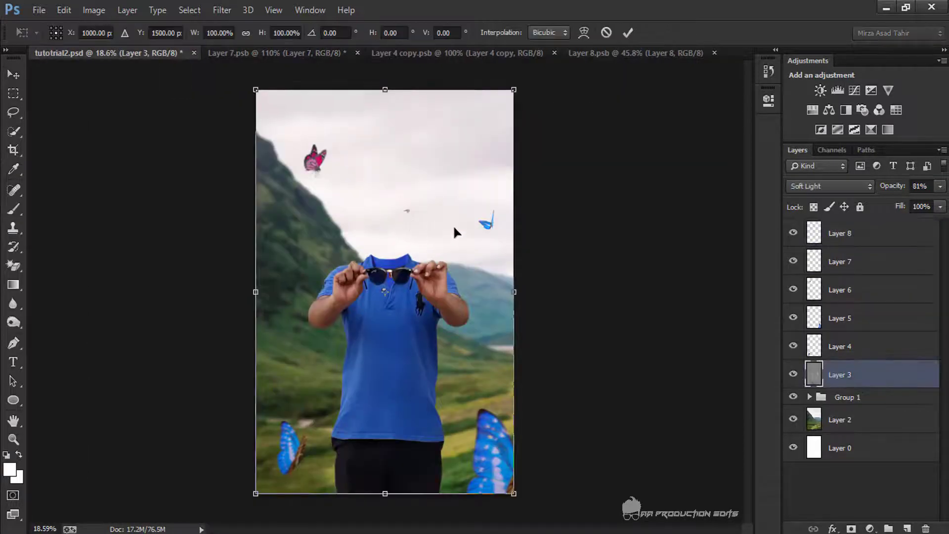
pyautogui.click(608, 32)
# - Enlarge and rotate the tiny grey butterfly on Layer 8 above the collar
pyautogui.click(846, 235)
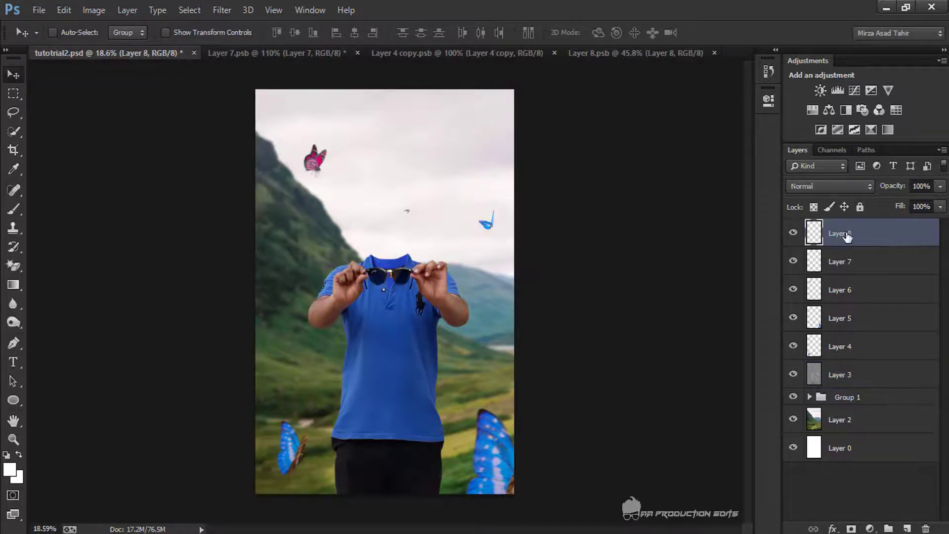
pyautogui.hotkey('ctrl', 't')
pyautogui.moveTo(413, 218); pyautogui.dragTo(423, 200)
pyautogui.click(628, 33)
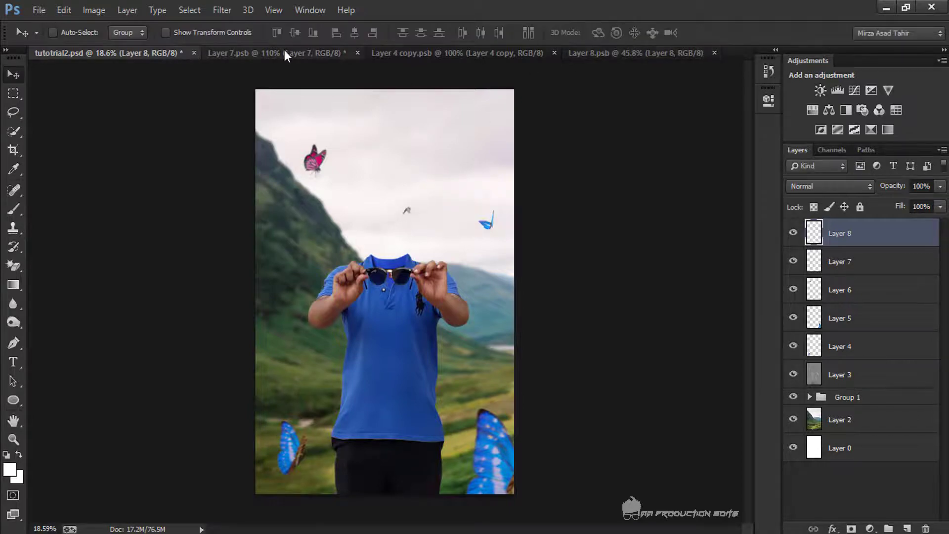
# - Close the butterfly source file Layer 7.psb
pyautogui.click(285, 51)
pyautogui.click(357, 53)
pyautogui.click(460, 206)
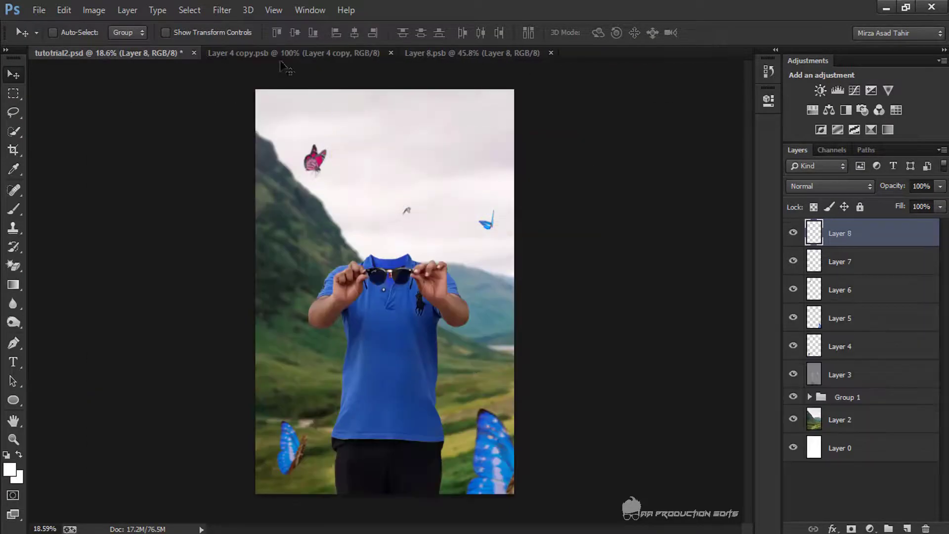
# - Bring the green butterfly from Layer 4 copy.psb onto the mountainside in tutotrial2.psd, scaled to 37.79% and rotated 38.80°
pyautogui.click(281, 53)
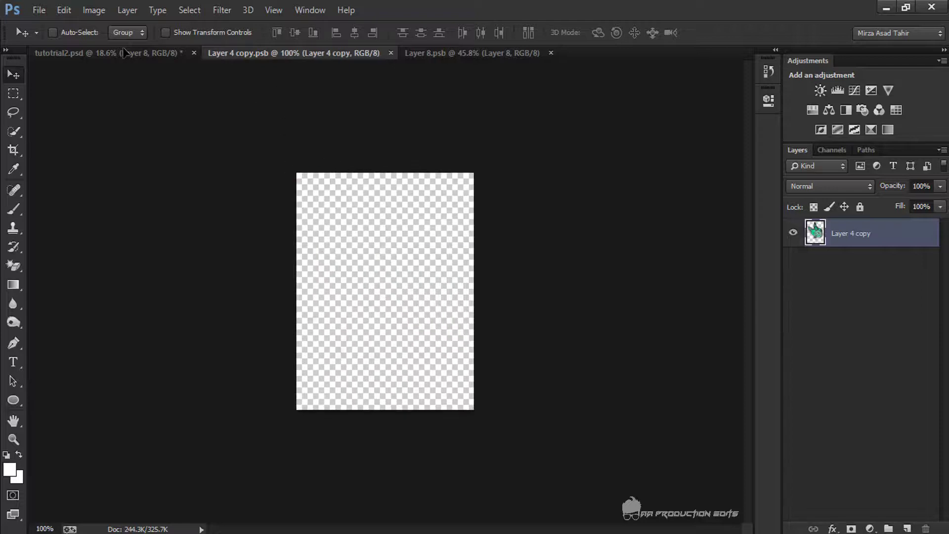
pyautogui.click(124, 52)
pyautogui.moveTo(288, 314); pyautogui.dragTo(286, 272)
pyautogui.hotkey('ctrl', 't')
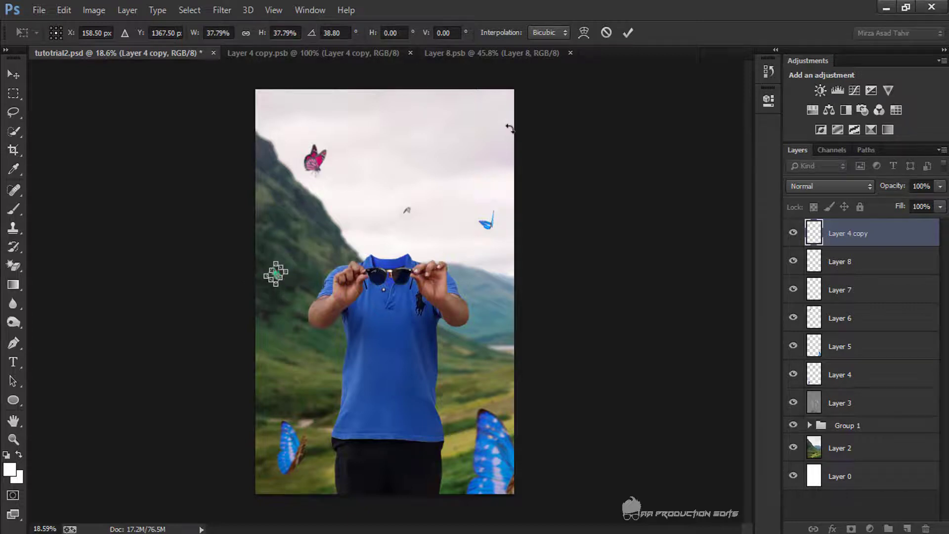
pyautogui.click(628, 32)
# - Close the green butterfly's source file, Layer 4 copy.psb, and return to tutotrial2.psd
pyautogui.scroll(2, 376, 148)
pyautogui.click(317, 53)
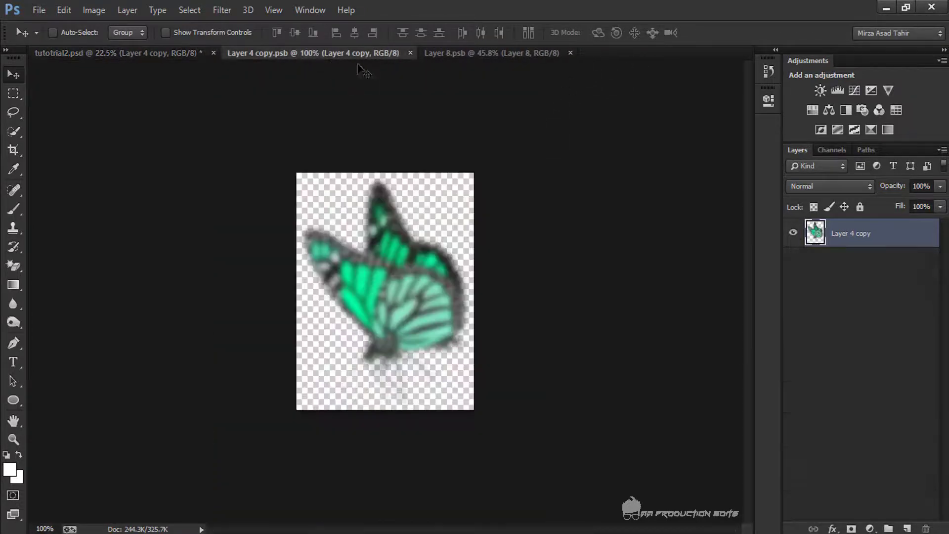
pyautogui.scroll(-2, 363, 71)
pyautogui.click(411, 53)
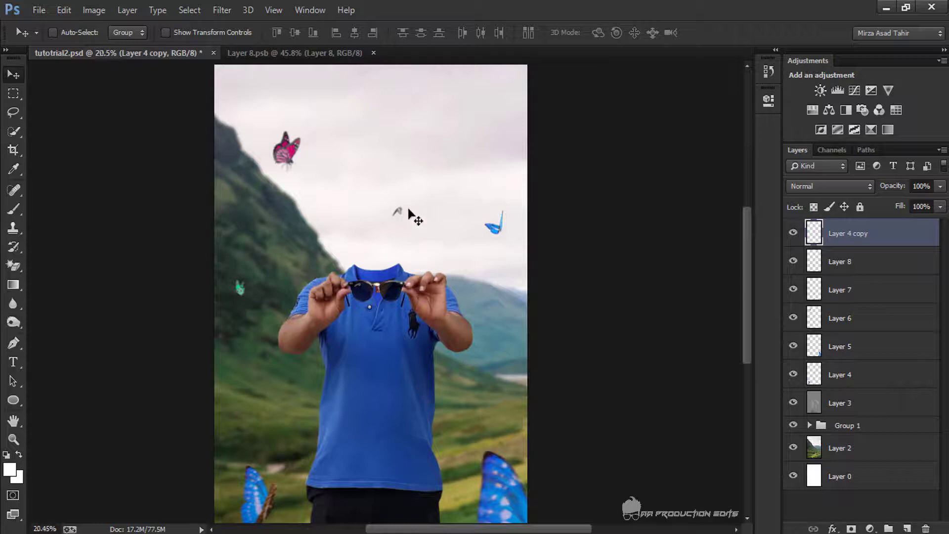
# - Add a Brightness/Contrast adjustment clipped to Group 1 and raise its contrast
pyautogui.scroll(-2, 385, 182)
pyautogui.scroll(2, 388, 179)
pyautogui.scroll(-1, 386, 177)
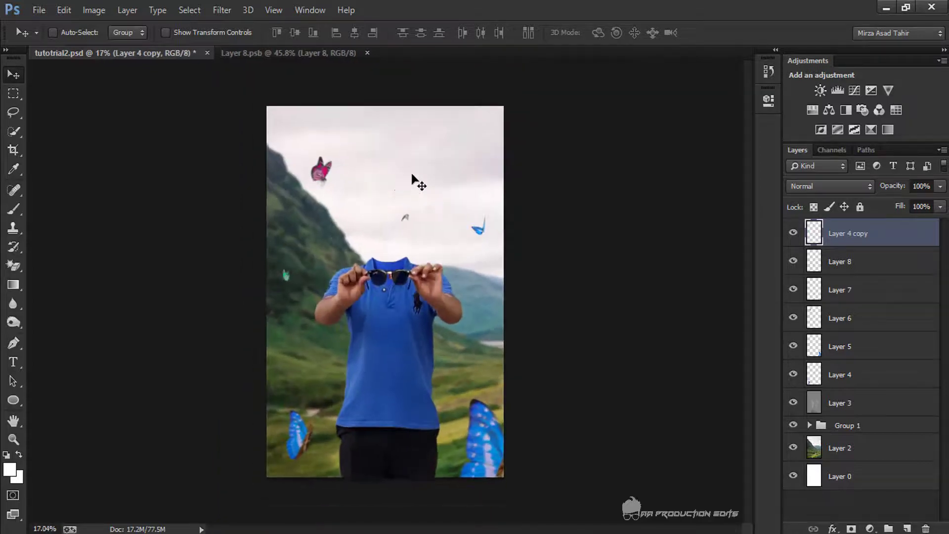
pyautogui.click(854, 427)
pyautogui.click(820, 91)
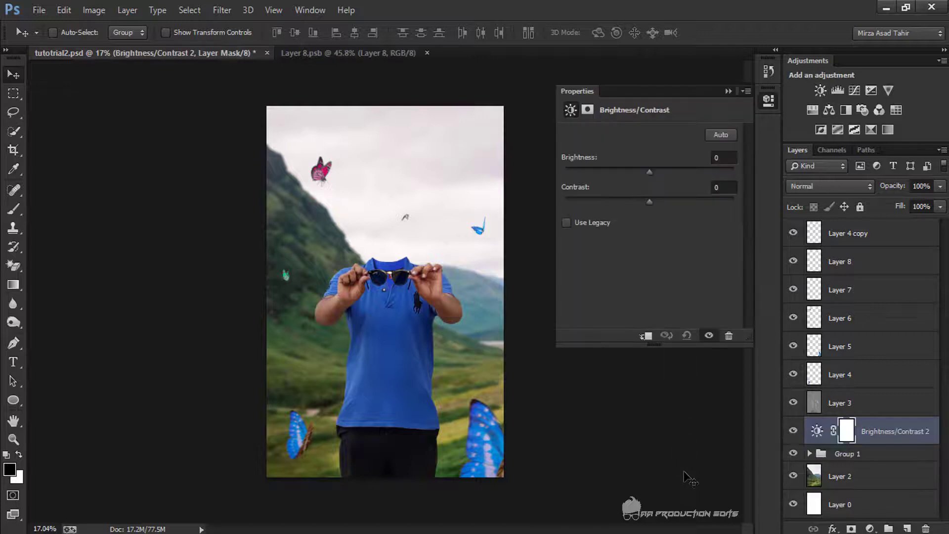
pyautogui.click(647, 336)
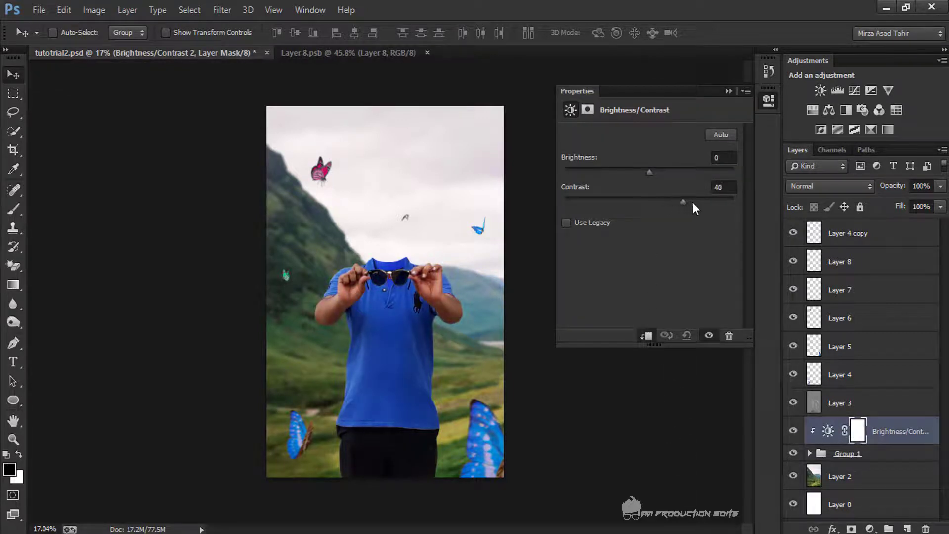
pyautogui.moveTo(696, 203); pyautogui.dragTo(681, 208)
pyautogui.click(728, 92)
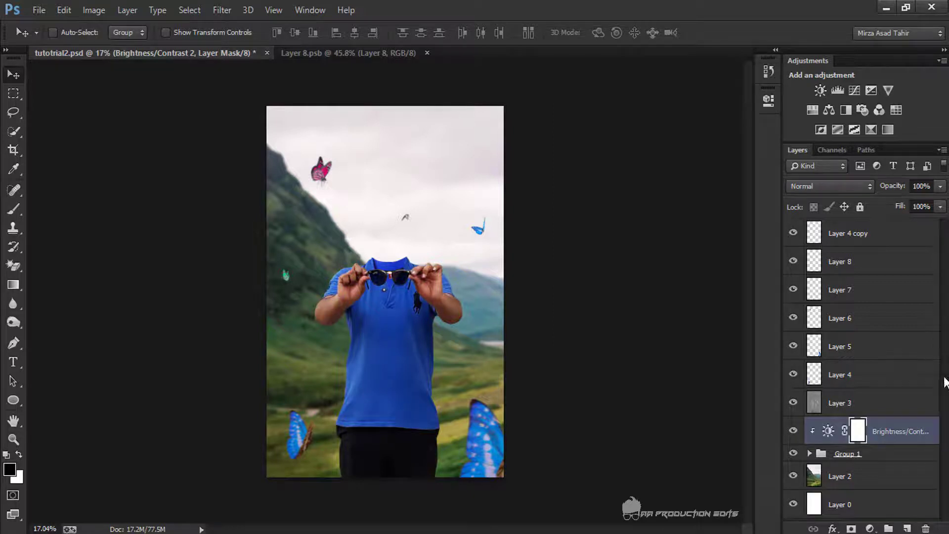
# - Bring the flock of small butterflies from Layer 8.psb into tutotrial2.psd above Layer 4 copy, placed in the sky over the collar
pyautogui.click(877, 243)
pyautogui.click(315, 55)
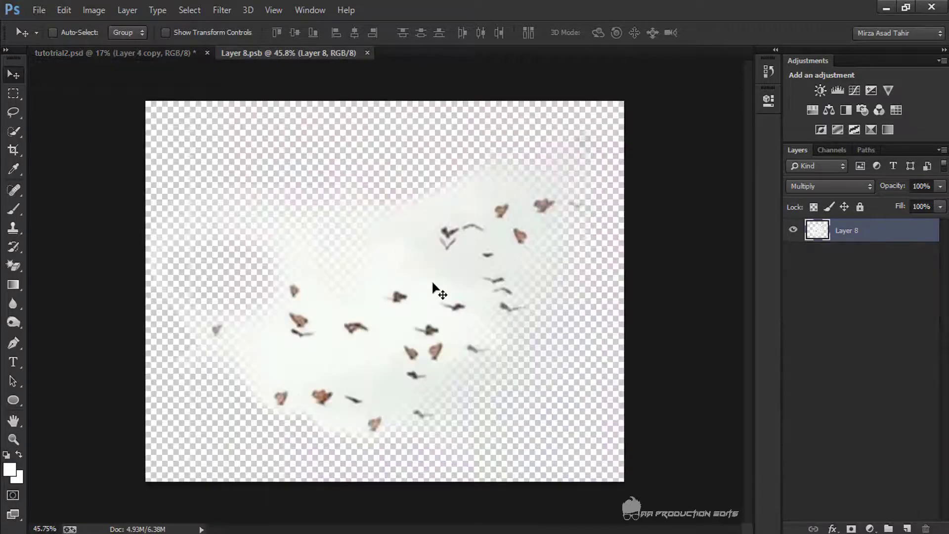
pyautogui.moveTo(432, 286); pyautogui.dragTo(431, 207)
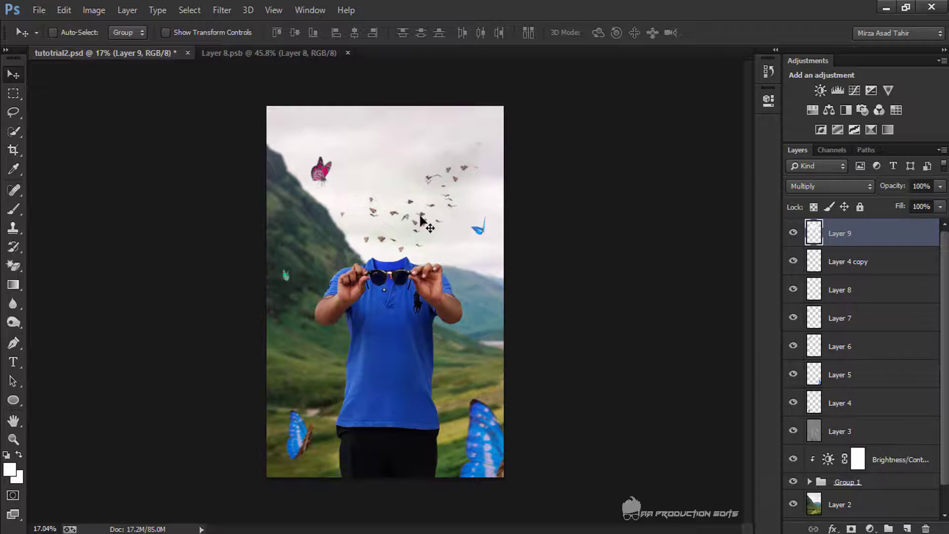
# - Examine how the butterfly flock blends into the sky above the collar
pyautogui.scroll(-2, 420, 215)
pyautogui.scroll(6, 420, 215)
pyautogui.scroll(-4, 420, 215)
pyautogui.scroll(-3, 420, 215)
pyautogui.scroll(3, 420, 216)
pyautogui.scroll(3, 420, 216)
pyautogui.scroll(-4, 420, 216)
pyautogui.scroll(2, 420, 215)
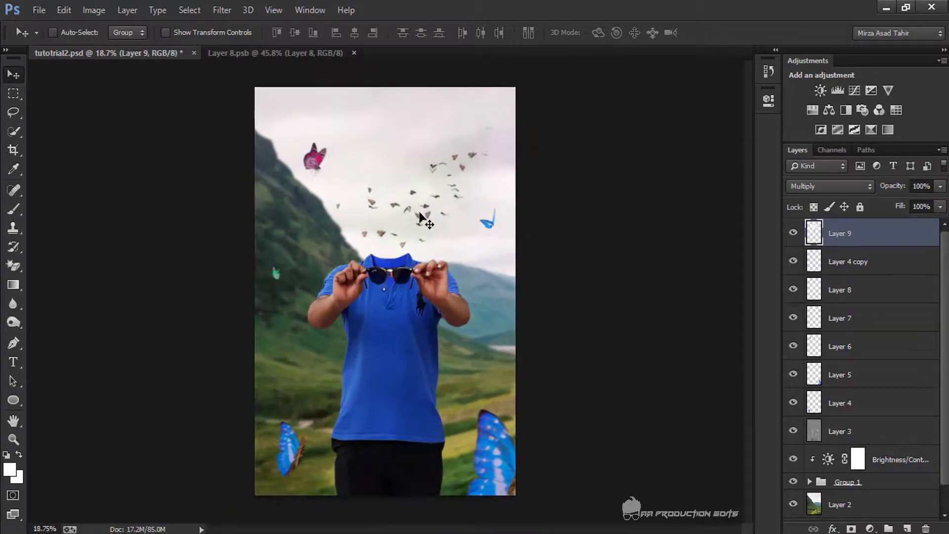
pyautogui.scroll(-1, 420, 216)
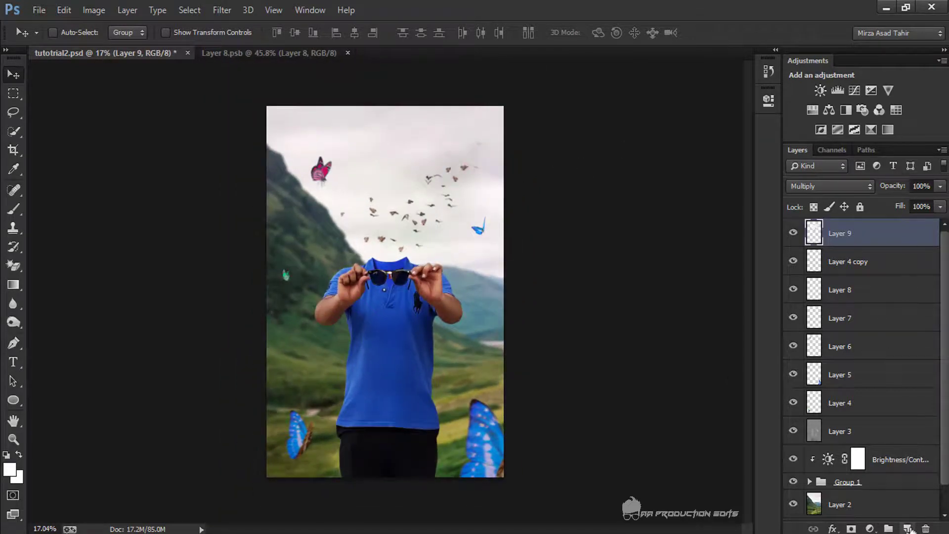
# - Add a new layer above Layer 9 and fill it with a dark green sampled from the hillside using the Paint Bucket
pyautogui.click(908, 528)
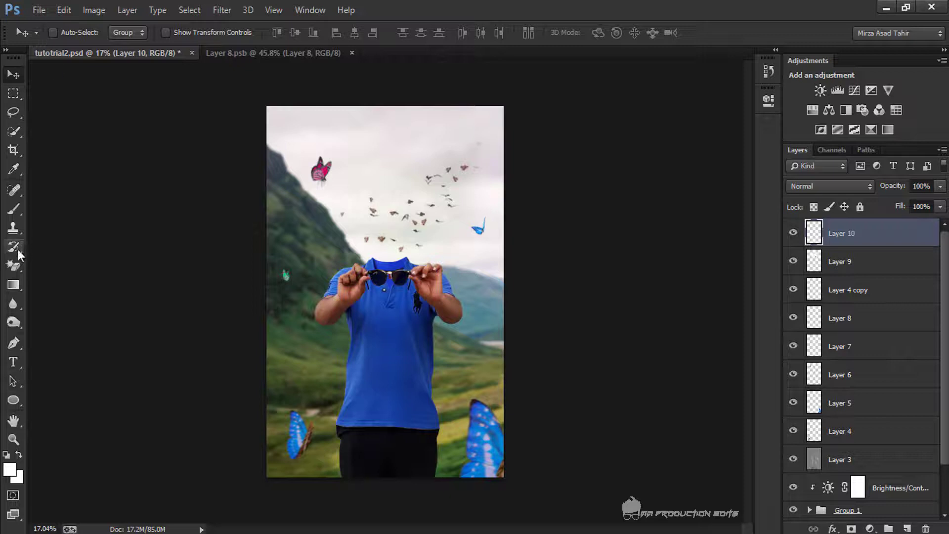
pyautogui.click(13, 210)
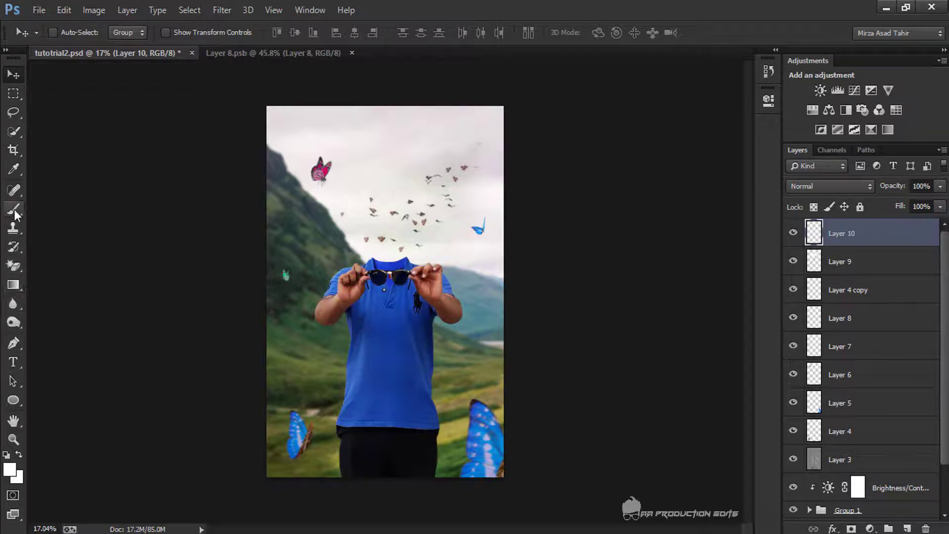
pyautogui.click(14, 210)
pyautogui.click(55, 211)
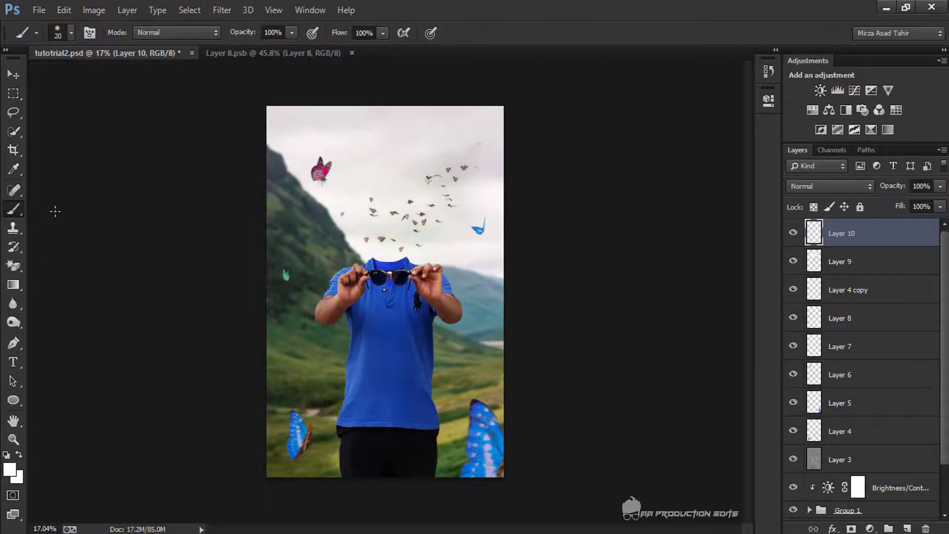
pyautogui.click(14, 292)
pyautogui.click(55, 299)
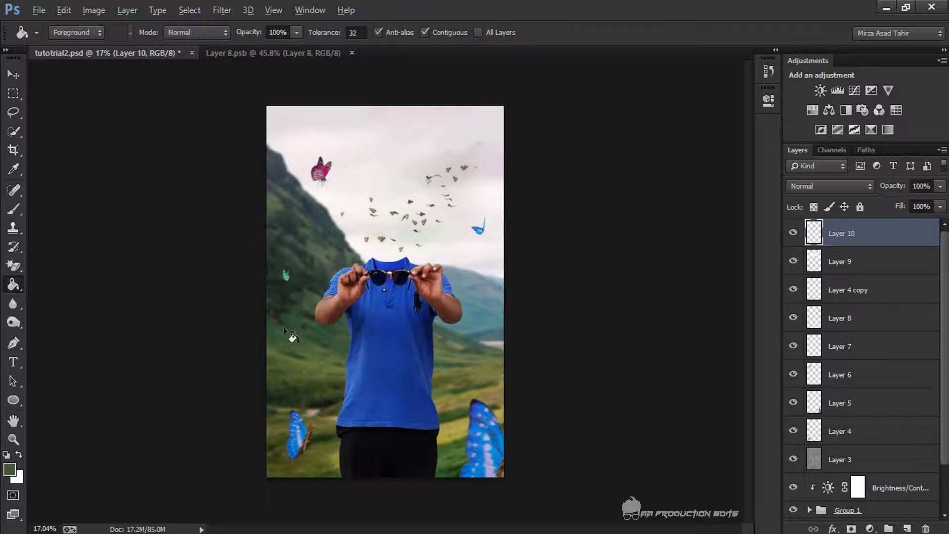
pyautogui.click(419, 243)
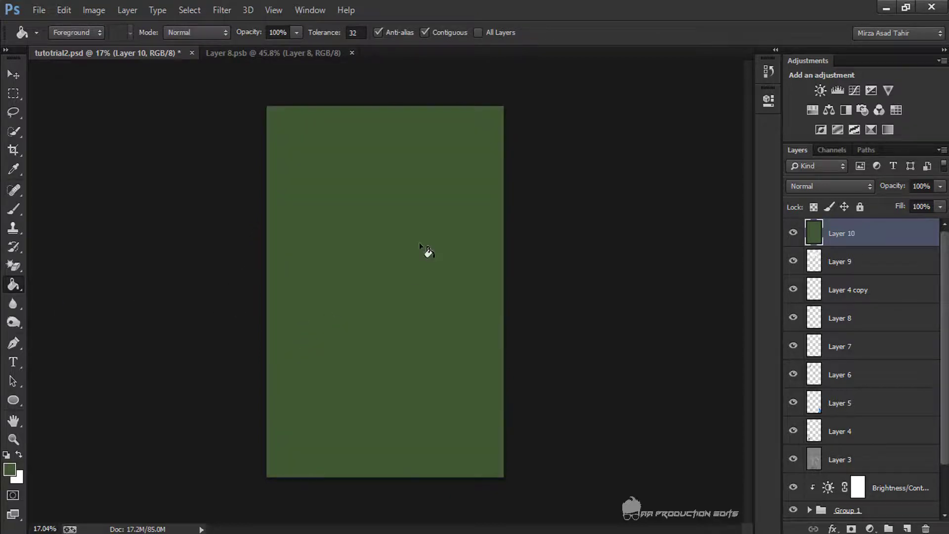
# - Set the green fill layer to Soft Light at 41% opacity and save the document
pyautogui.click(807, 179)
pyautogui.click(810, 191)
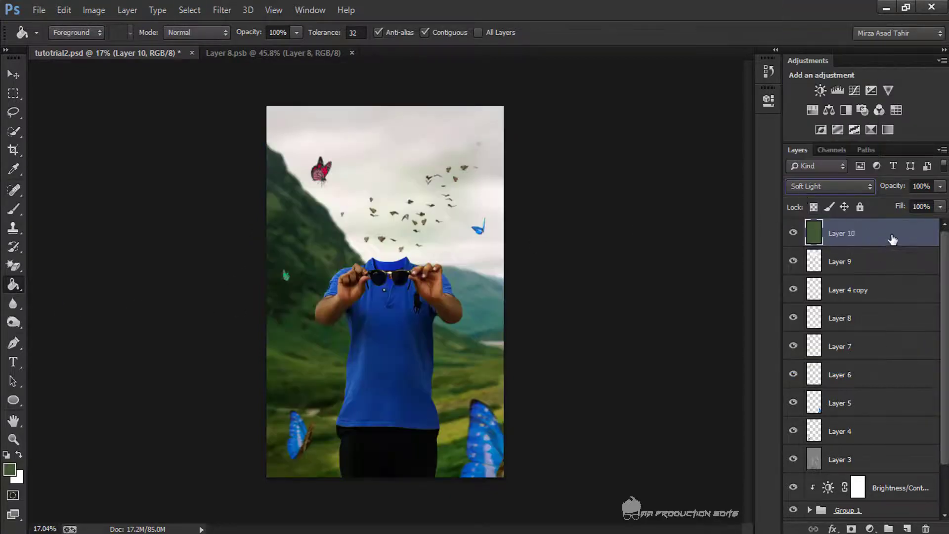
pyautogui.moveTo(940, 186); pyautogui.dragTo(900, 205)
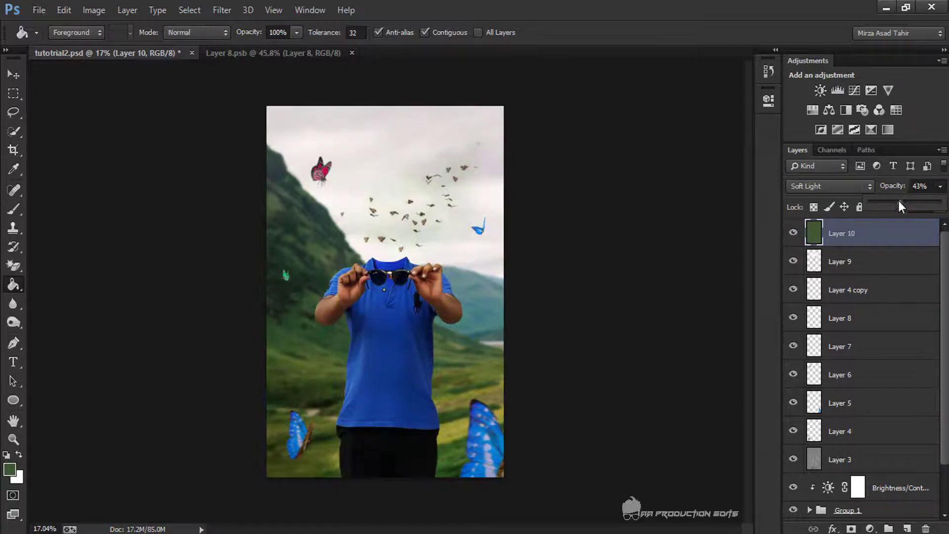
pyautogui.scroll(-4, 410, 216)
pyautogui.scroll(5, 410, 216)
pyautogui.hotkey('ctrl', 's')
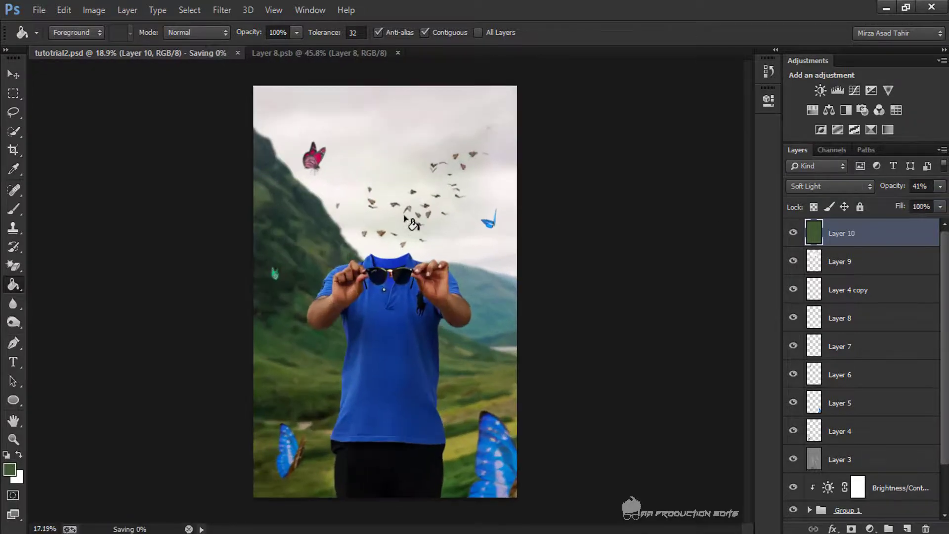
# - Add a Selective Color adjustment above Layer 10 and adjust the Blacks range to give the dark tones a blue tint
pyautogui.scroll(-4, 410, 216)
pyautogui.scroll(3, 411, 215)
pyautogui.click(871, 129)
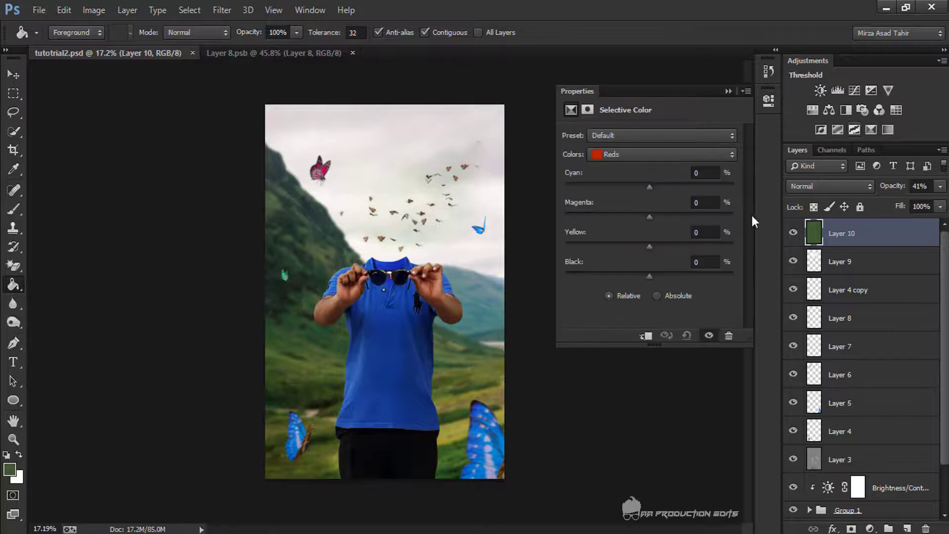
pyautogui.click(653, 154)
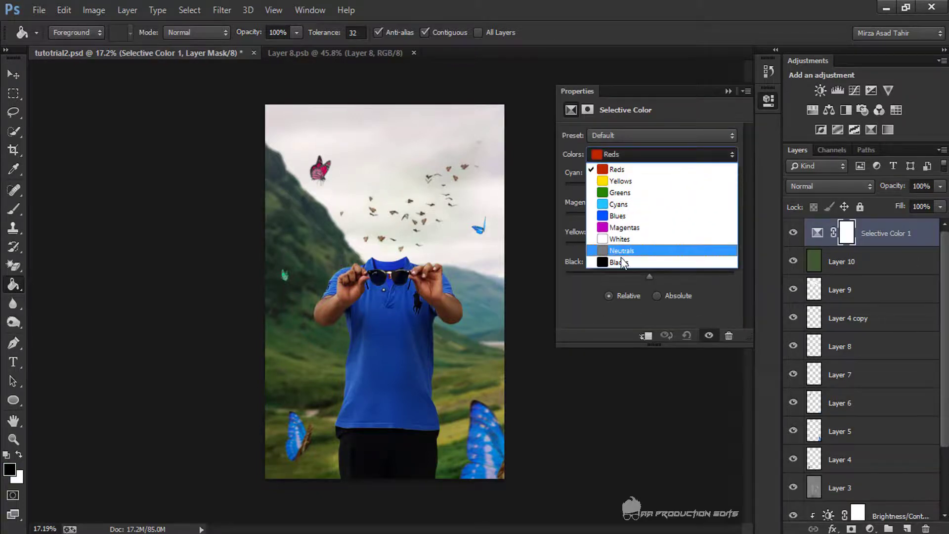
pyautogui.click(643, 262)
pyautogui.moveTo(651, 275); pyautogui.dragTo(657, 187)
pyautogui.click(730, 92)
pyautogui.scroll(-2, 555, 203)
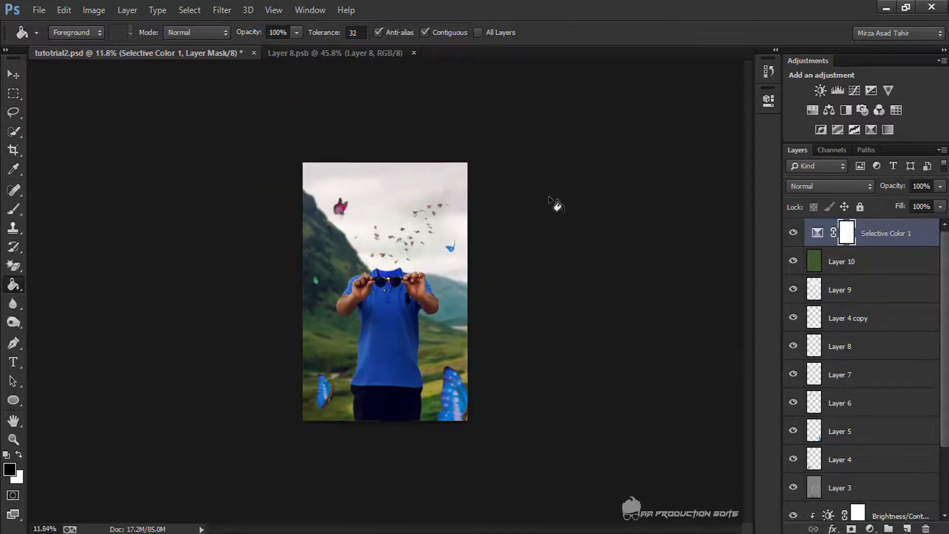
pyautogui.scroll(4, 529, 221)
pyautogui.scroll(-3, 526, 220)
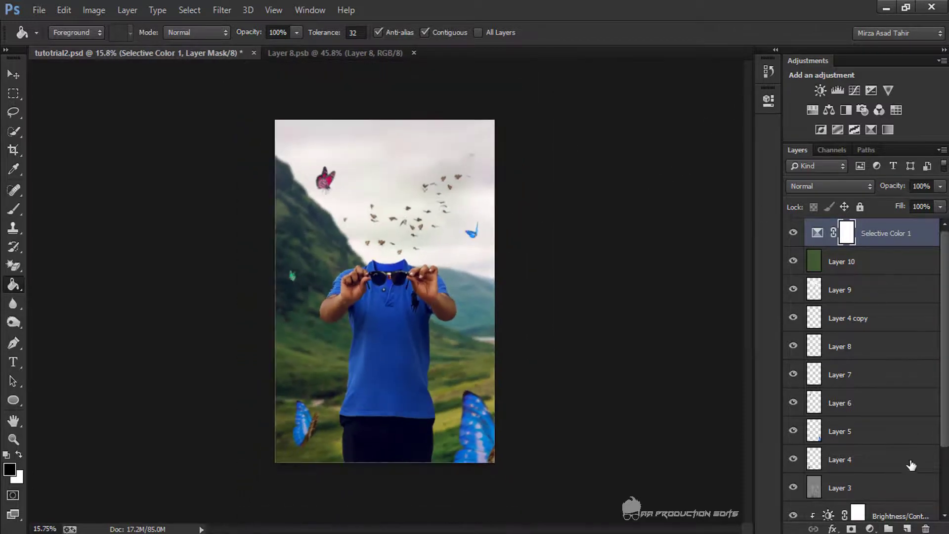
# - Create a new layer on top and stamp the merged image onto it with Apply Image, using the RGB channel and Multiply blending
pyautogui.click(905, 528)
pyautogui.click(94, 10)
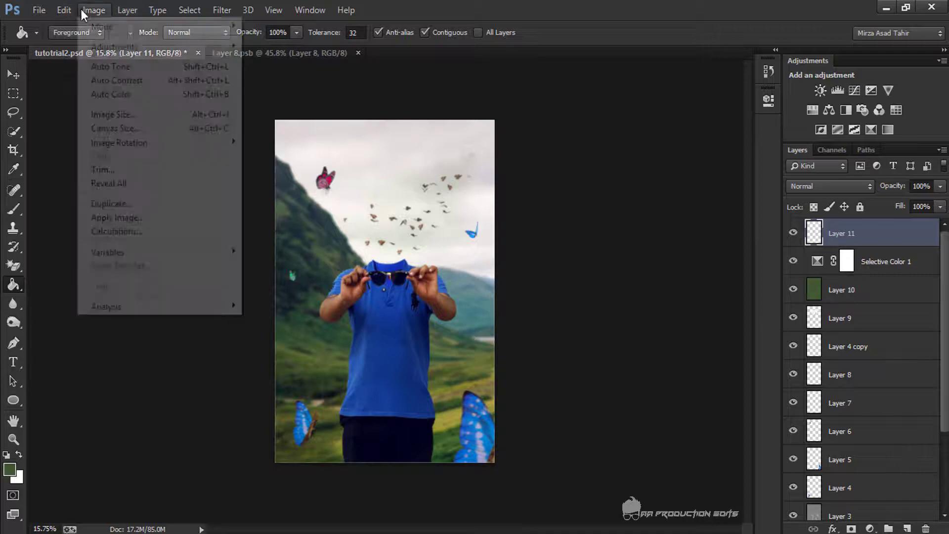
pyautogui.click(129, 218)
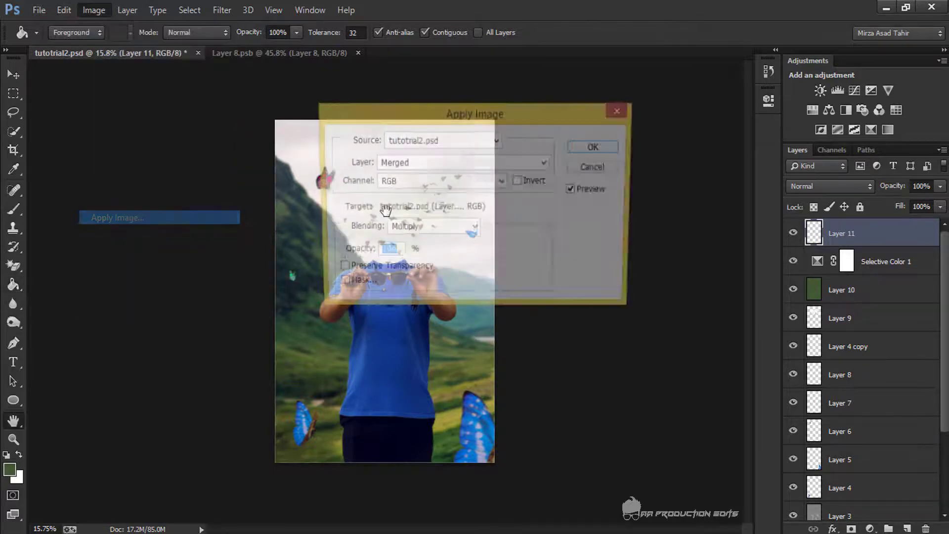
pyautogui.click(597, 147)
# - In the Camera Raw Filter for Layer 11, set Blacks +43, Whites -63, Shadows +2, Temperature -2, Tint -10, Contrast +13 and Vibrance +1
pyautogui.click(222, 10)
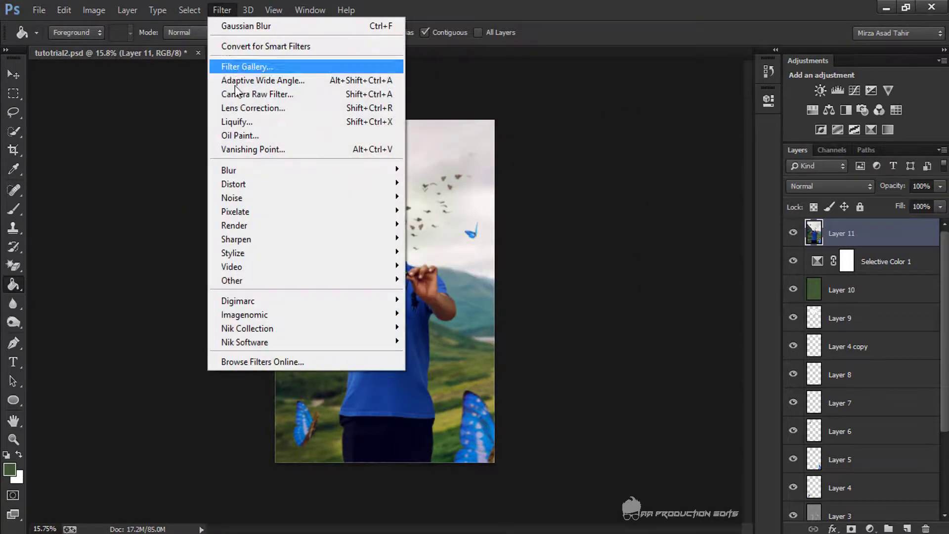
pyautogui.click(242, 94)
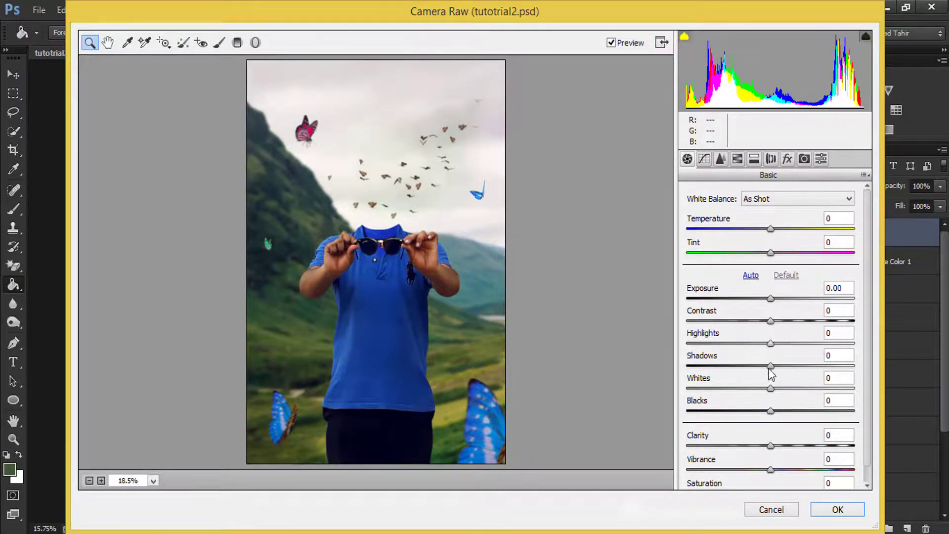
pyautogui.moveTo(772, 410); pyautogui.dragTo(718, 388)
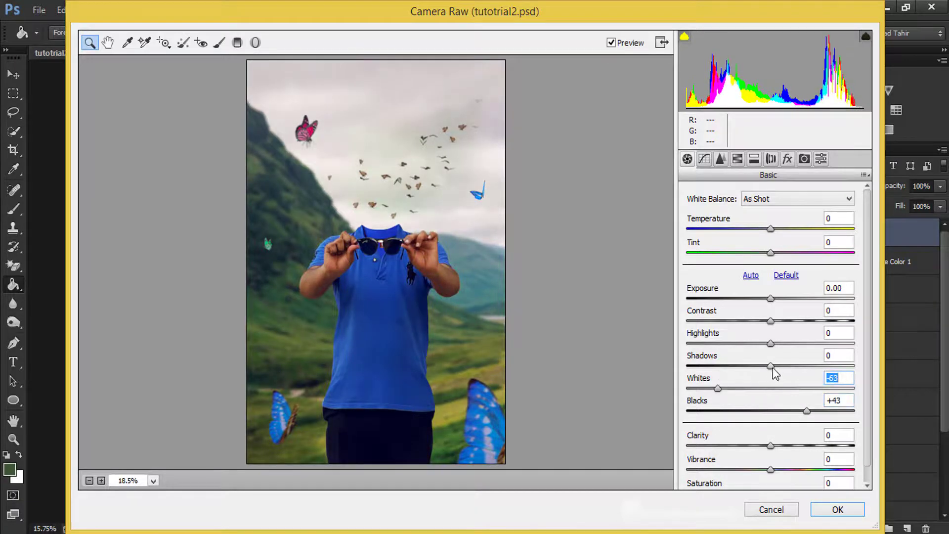
pyautogui.moveTo(771, 366)
pyautogui.mouseDown()
pyautogui.moveTo(806, 367)
pyautogui.moveTo(746, 364)
pyautogui.moveTo(775, 365)
pyautogui.mouseUp()
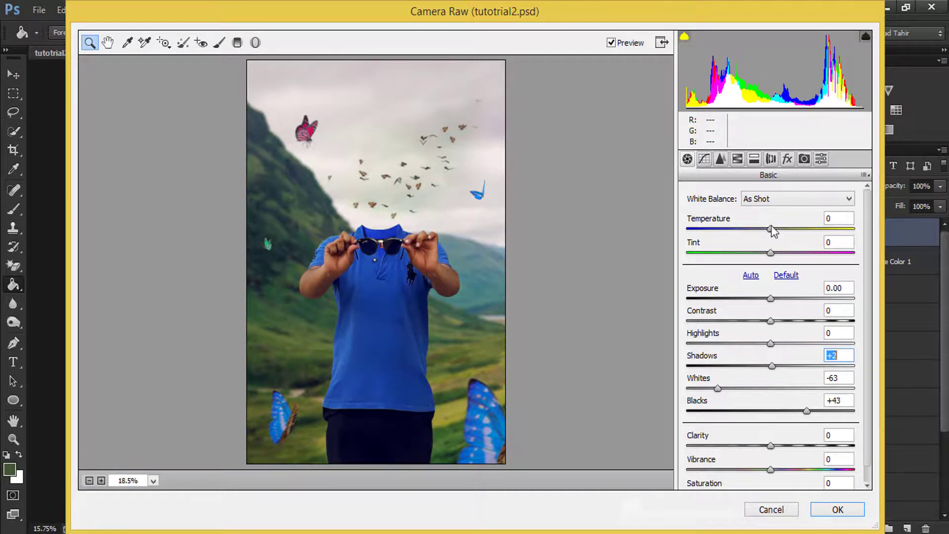
pyautogui.moveTo(770, 227); pyautogui.dragTo(761, 252)
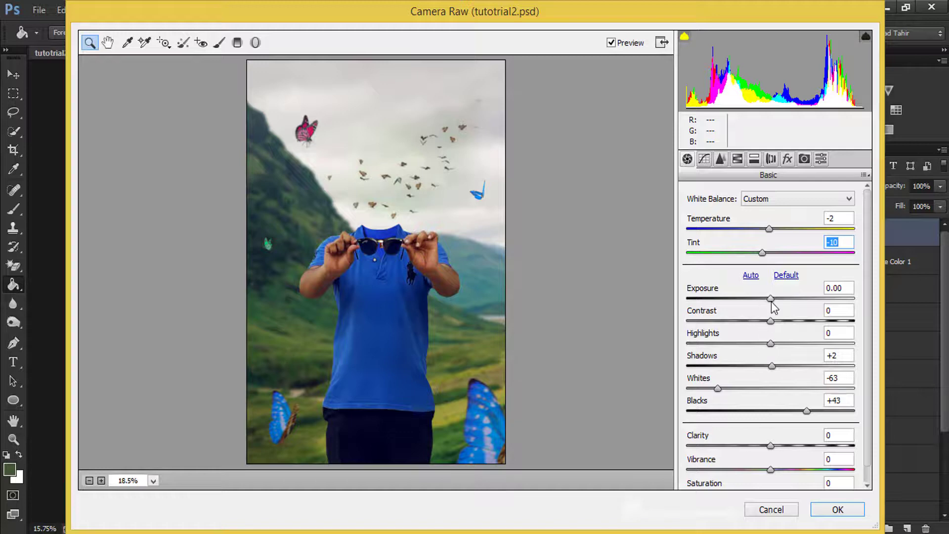
pyautogui.moveTo(772, 324); pyautogui.dragTo(783, 325)
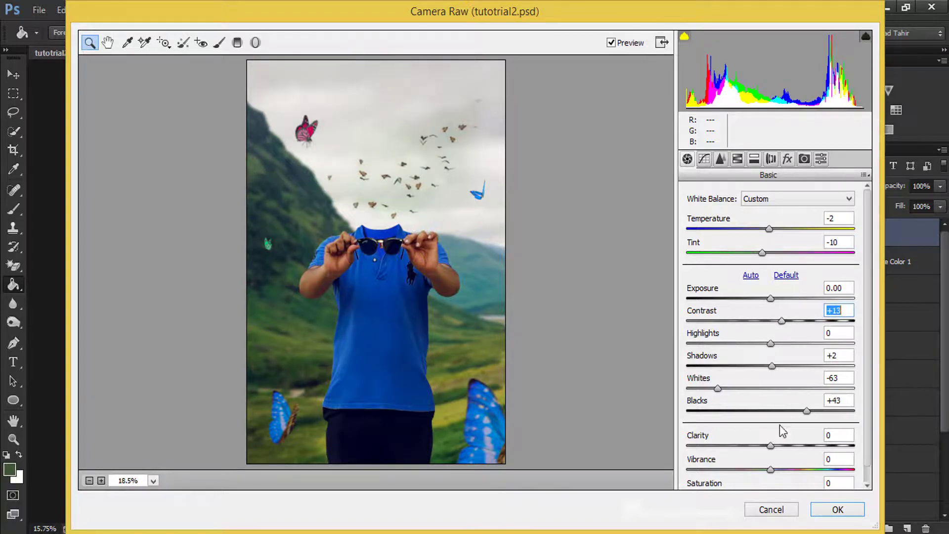
pyautogui.scroll(-1, 782, 431)
pyautogui.moveTo(771, 453)
pyautogui.mouseDown()
pyautogui.moveTo(787, 450)
pyautogui.moveTo(773, 454)
pyautogui.mouseUp()
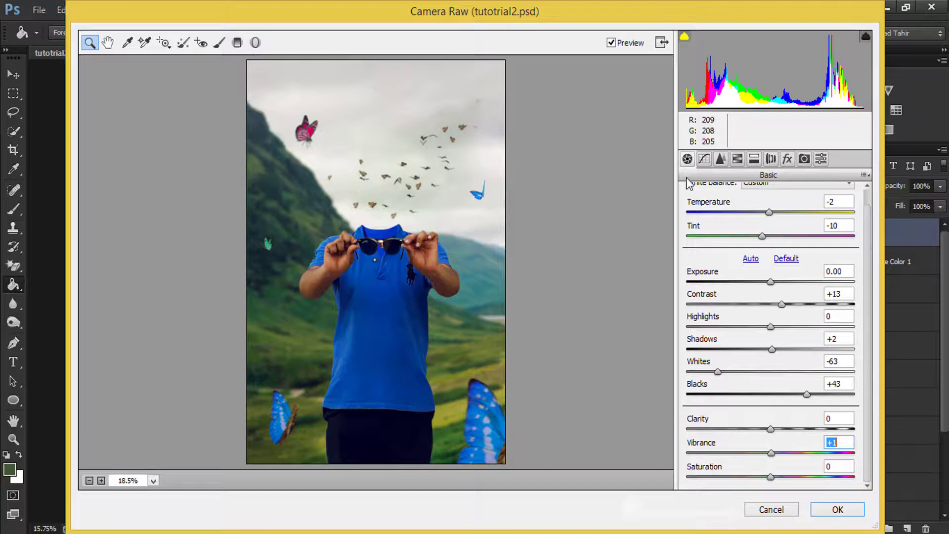
# - Add a slight dark vignette, set luminance noise reduction to 23, and apply the Camera Raw filter
pyautogui.click(786, 159)
pyautogui.moveTo(775, 346); pyautogui.dragTo(758, 345)
pyautogui.click(719, 159)
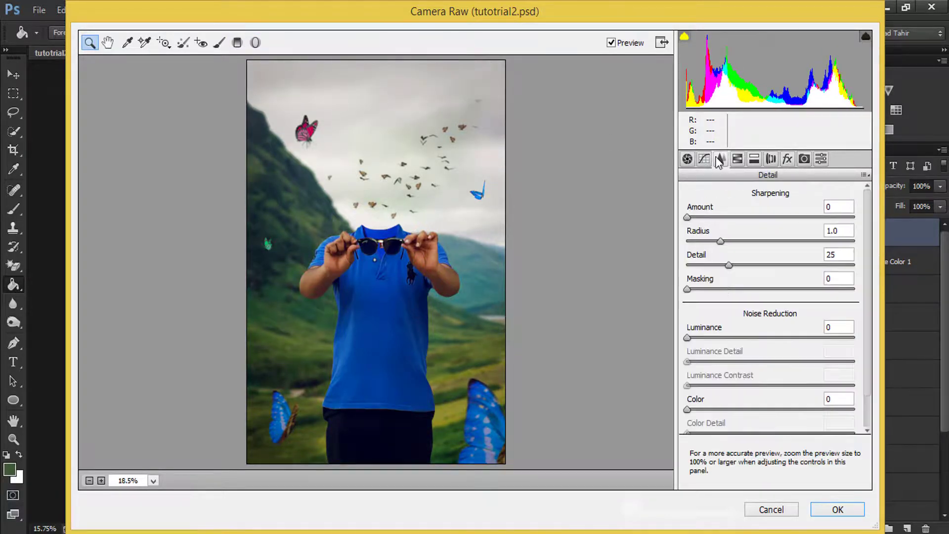
pyautogui.moveTo(694, 340); pyautogui.dragTo(723, 337)
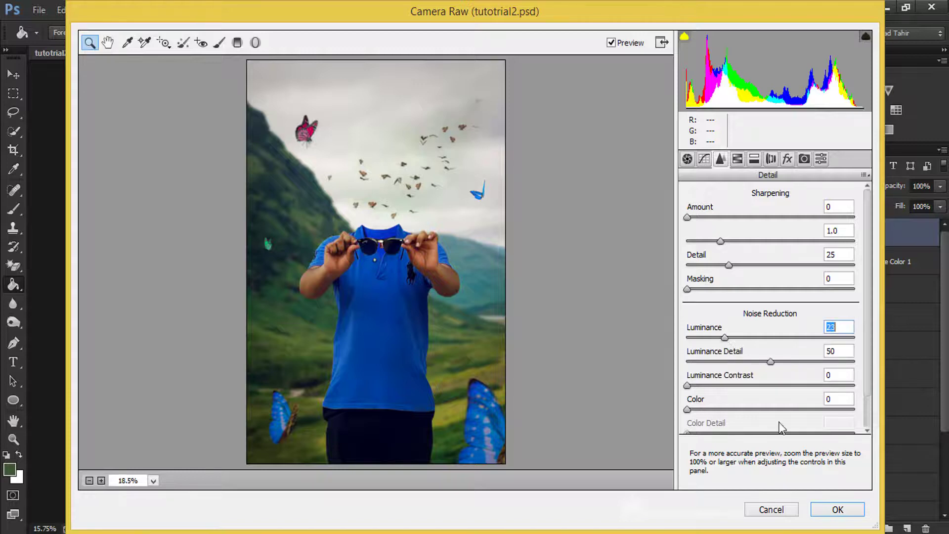
pyautogui.click(835, 507)
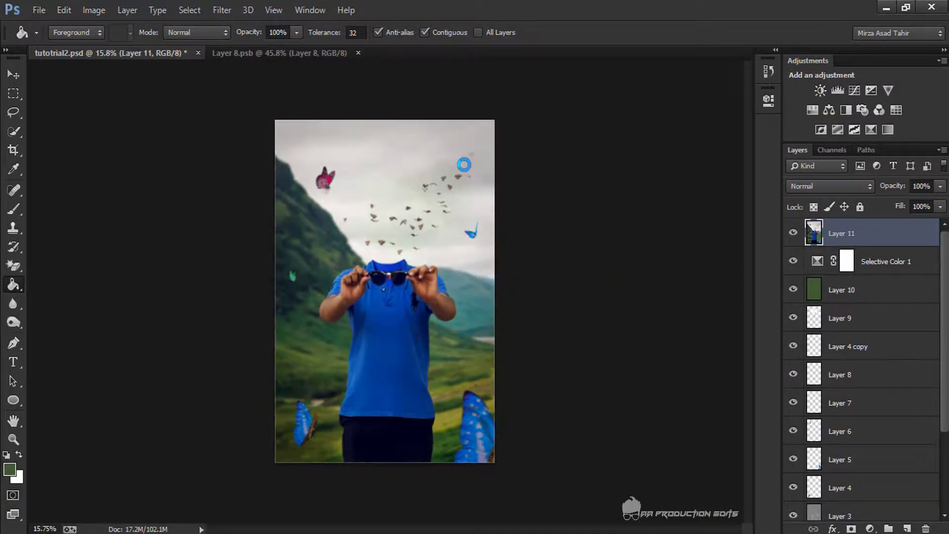
# - Expand Group 1 and load the outline of the man on Layer 1 as a selection, keeping Layer 11 active
pyautogui.scroll(-2, 464, 165)
pyautogui.scroll(5, 468, 170)
pyautogui.scroll(-1, 470, 170)
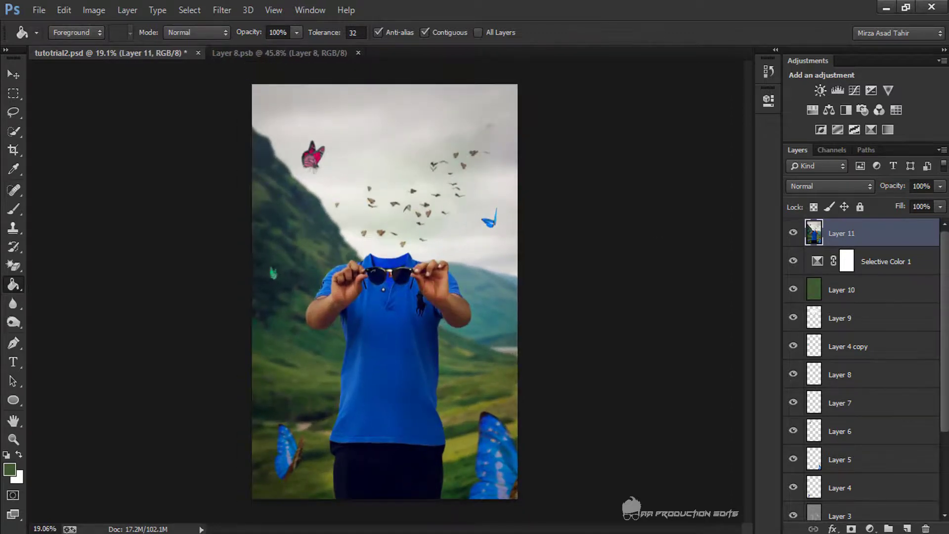
pyautogui.scroll(-2, 853, 384)
pyautogui.click(810, 455)
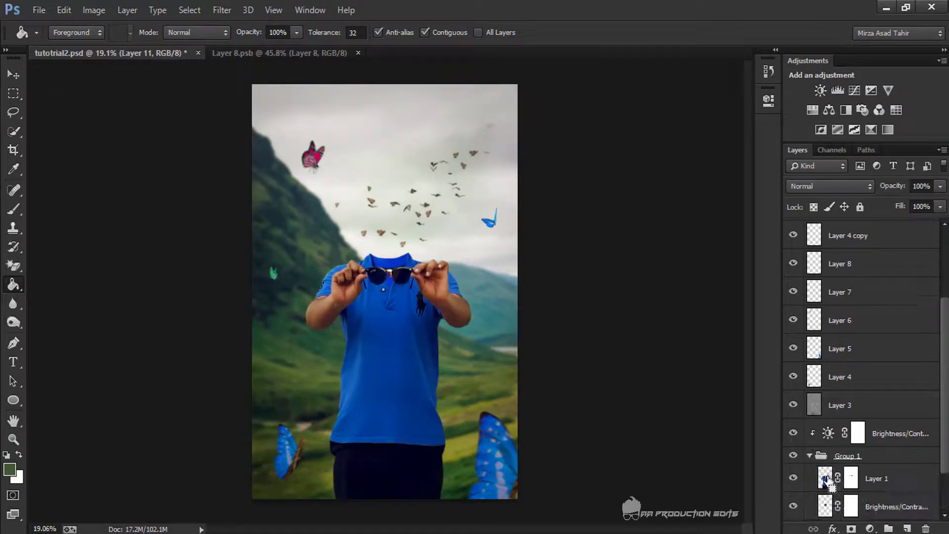
pyautogui.keyDown('ctrl'); pyautogui.click(825, 478); pyautogui.keyUp('ctrl')
pyautogui.scroll(2, 859, 297)
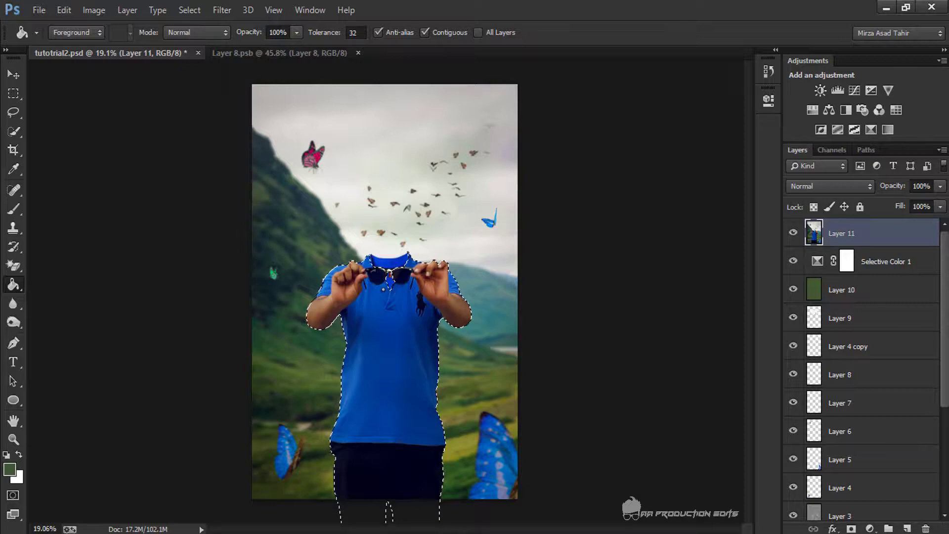
# - Create a new layer above Layer 11, fill the man's outline with gray, set the blend mode to Soft Light, and deselect
pyautogui.click(907, 528)
pyautogui.click(63, 10)
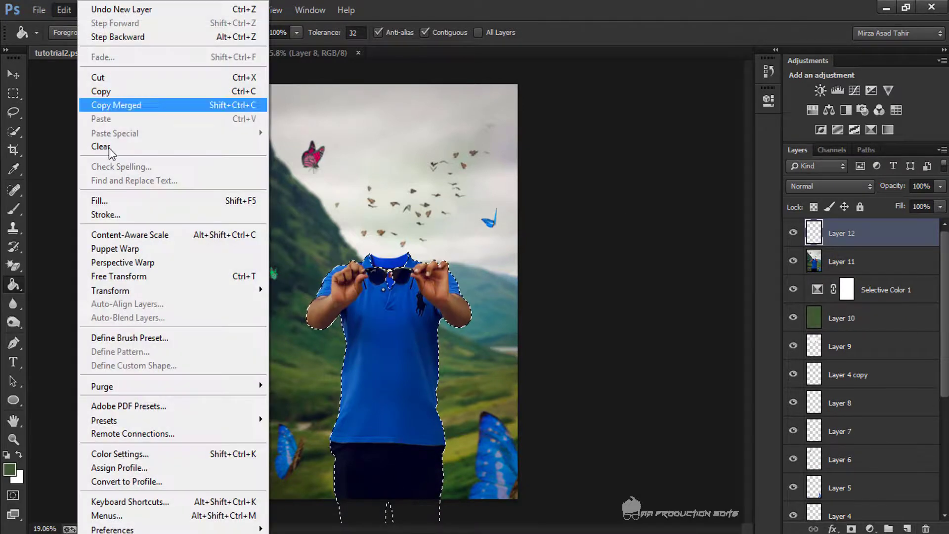
pyautogui.click(99, 201)
pyautogui.click(549, 149)
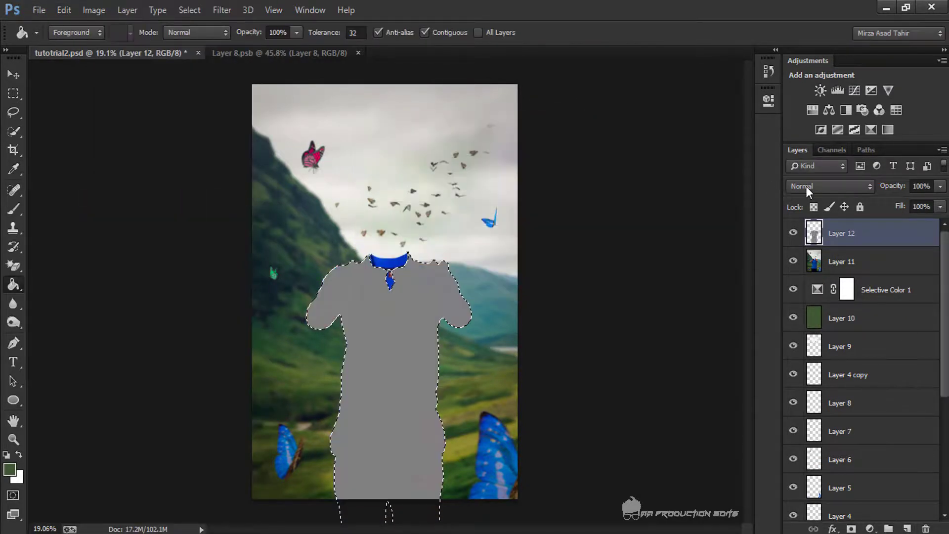
pyautogui.click(805, 186)
pyautogui.click(806, 192)
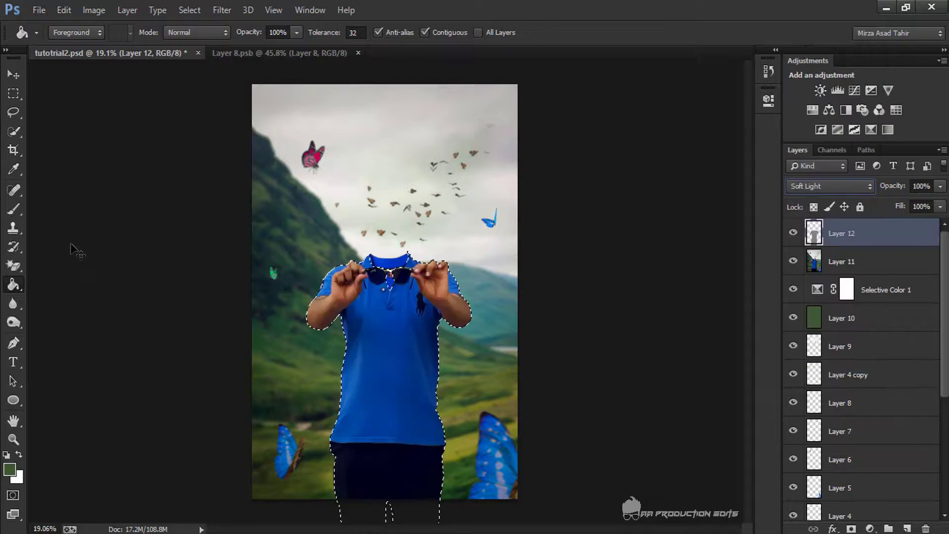
pyautogui.hotkey('ctrl', 'd')
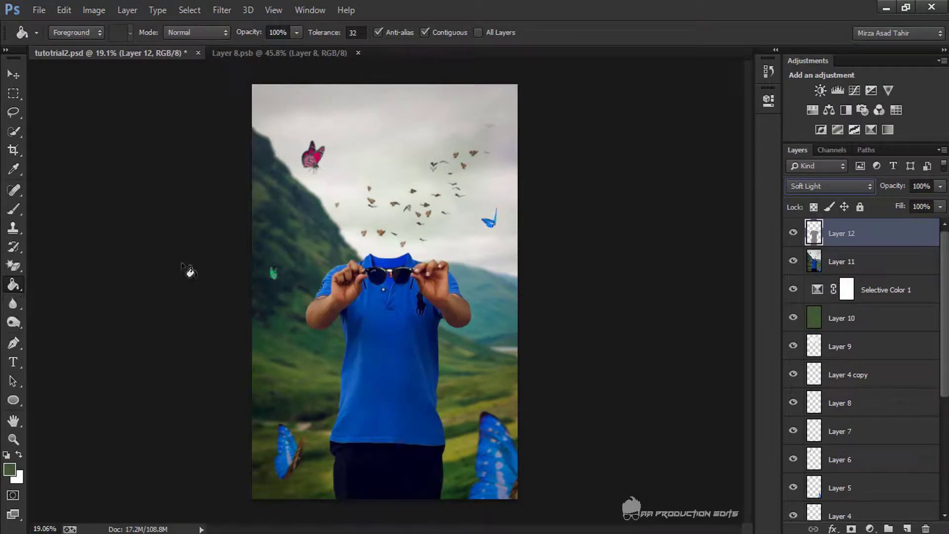
# - Load the outline of Layer 12 as a selection and activate the Dodge tool
pyautogui.click(18, 324)
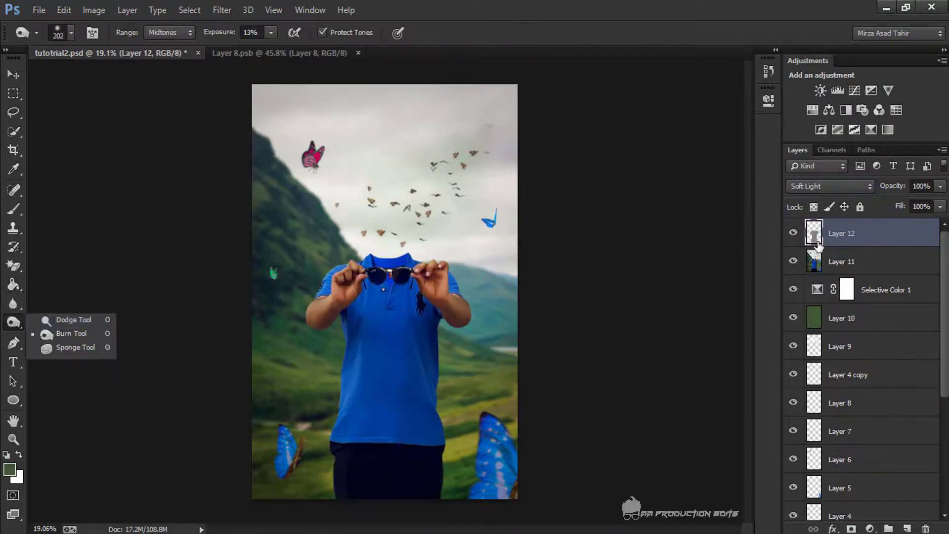
pyautogui.keyDown('ctrl'); pyautogui.click(814, 238); pyautogui.keyUp('ctrl')
pyautogui.click(13, 322)
pyautogui.click(73, 319)
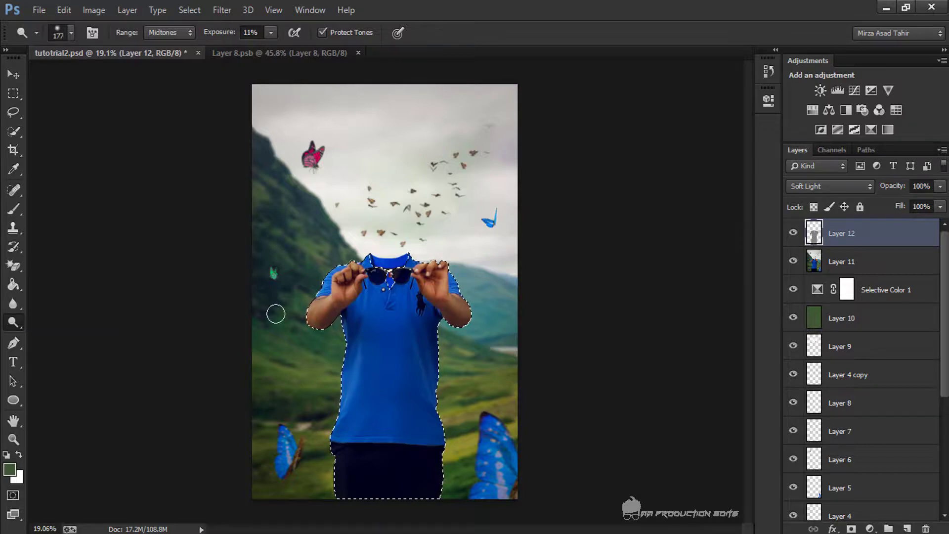
# - Lighten the man's hands and forearms on Layer 12 with a soft Dodge brush of 41 to 80 px at 11% exposure
pyautogui.scroll(4, 357, 290)
pyautogui.rightClick(356, 187)
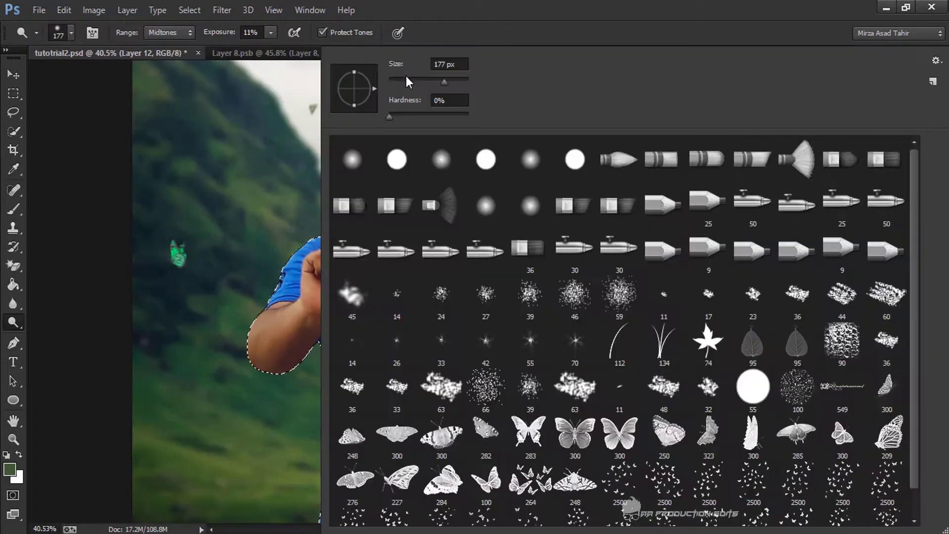
pyautogui.click(408, 81)
pyautogui.press('Return')
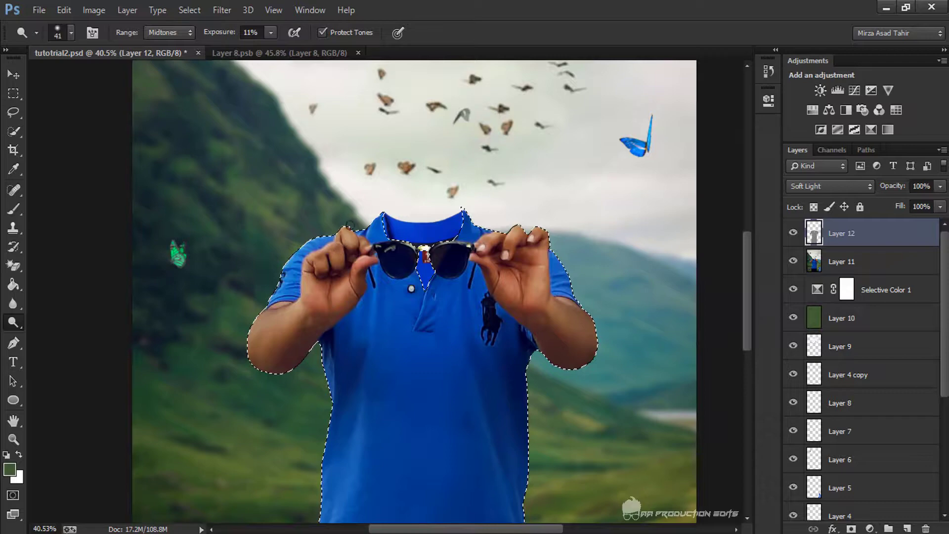
pyautogui.rightClick(305, 303)
pyautogui.moveTo(383, 96); pyautogui.dragTo(407, 96)
pyautogui.press('Return')
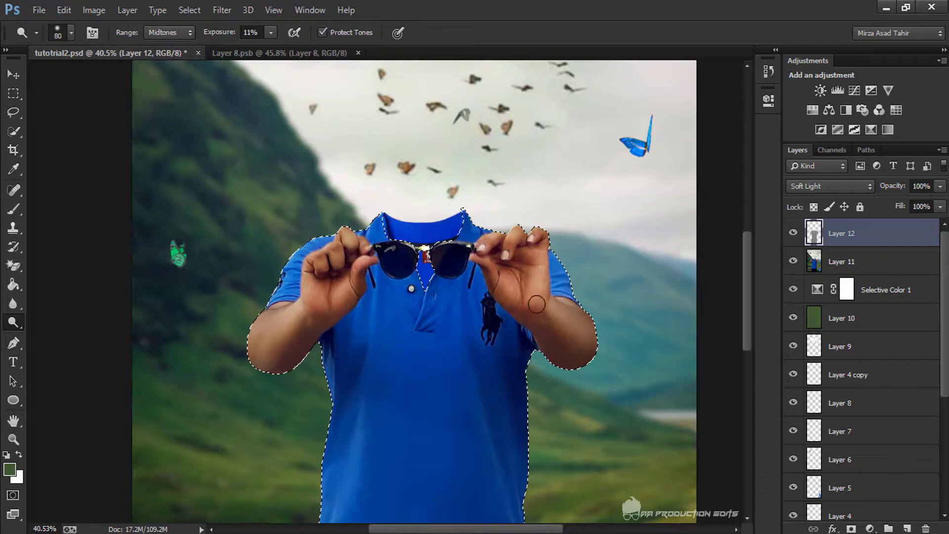
# - Enlarge the Dodge brush to 156 px and brighten the highlights of the blue shirt on Layer 12
pyautogui.hotkey('ctrl', '0')
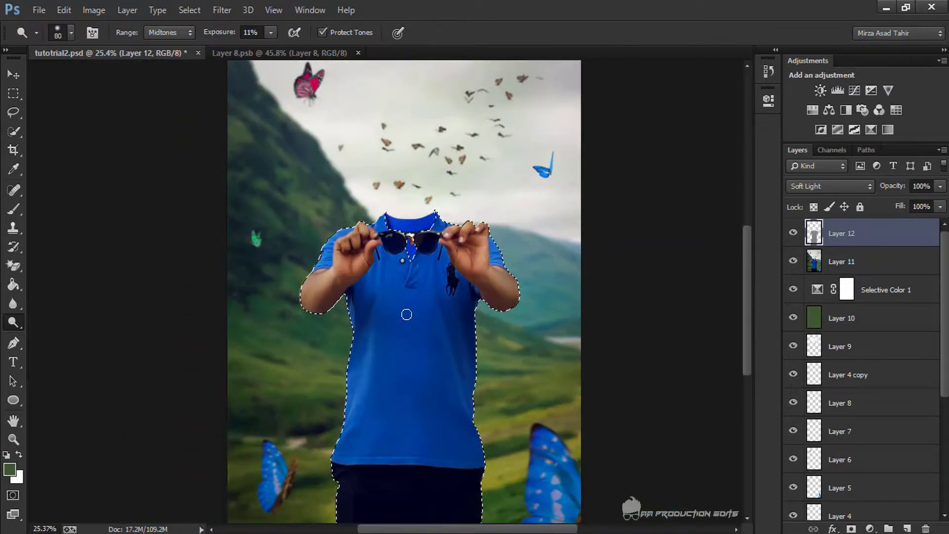
pyautogui.rightClick(403, 312)
pyautogui.click(438, 83)
pyautogui.click(559, 7)
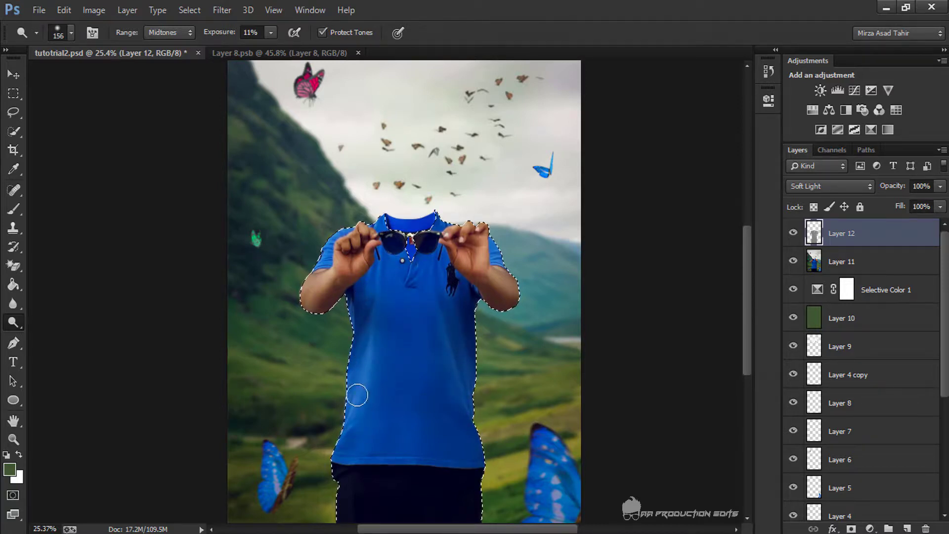
# - Darken the man's trousers and forearms on Layer 12 with the Burn tool, using a 202 px brush on Midtones at 5% exposure
pyautogui.scroll(-2, 381, 452)
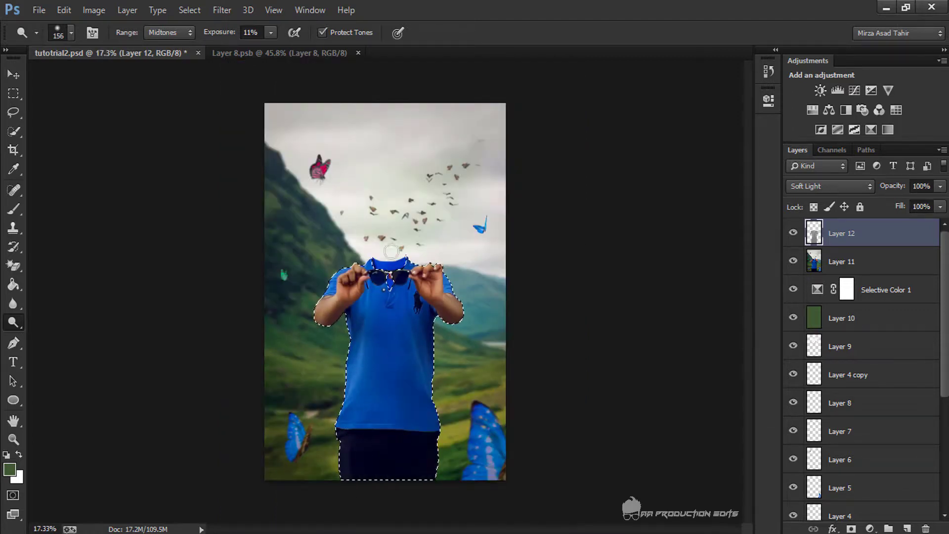
pyautogui.rightClick(15, 327)
pyautogui.click(59, 332)
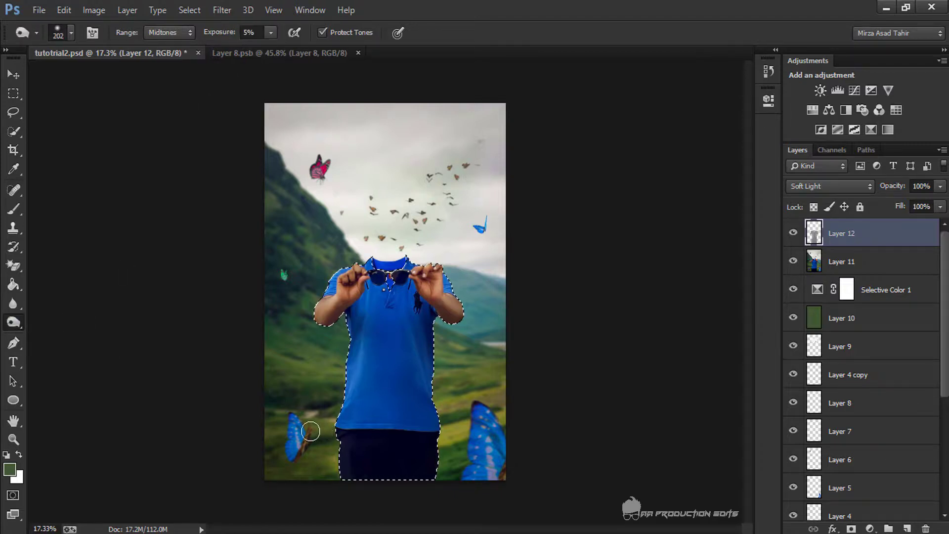
pyautogui.moveTo(346, 436)
pyautogui.mouseDown()
pyautogui.moveTo(366, 460)
pyautogui.moveTo(368, 495)
pyautogui.moveTo(414, 483)
pyautogui.moveTo(438, 456)
pyautogui.mouseUp()
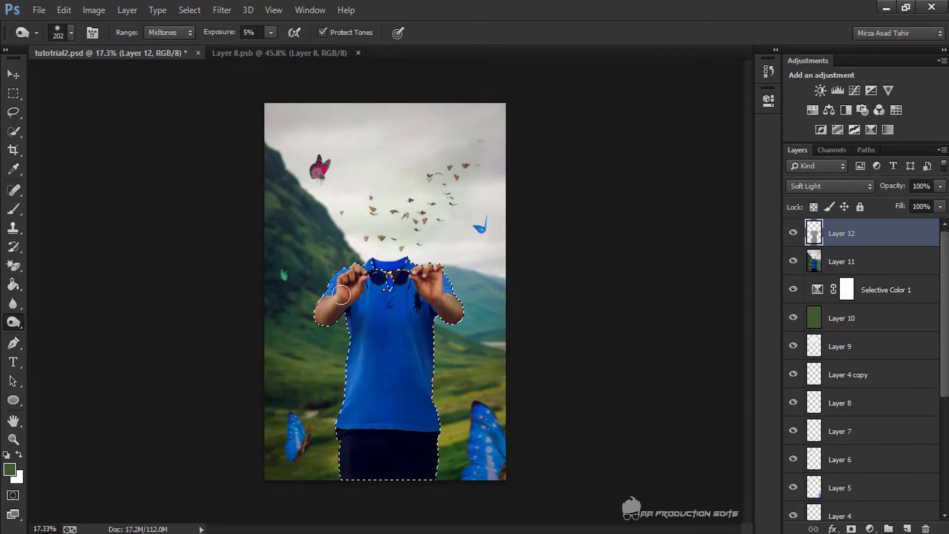
pyautogui.hotkey('ctrl', '-')
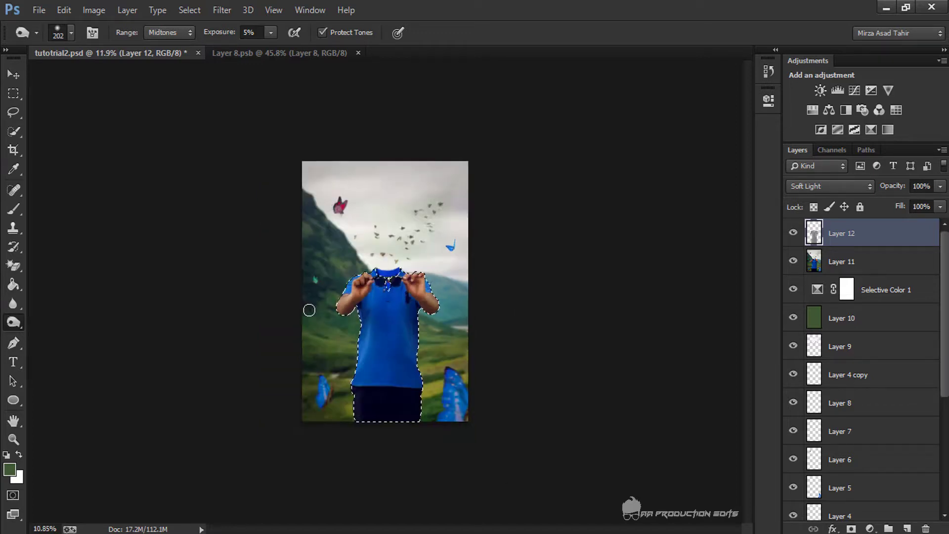
# - Clear the selection and reduce the opacity of Layer 12 to 78%
pyautogui.hotkey('ctrl', 'd')
pyautogui.hotkey('ctrl', '+')
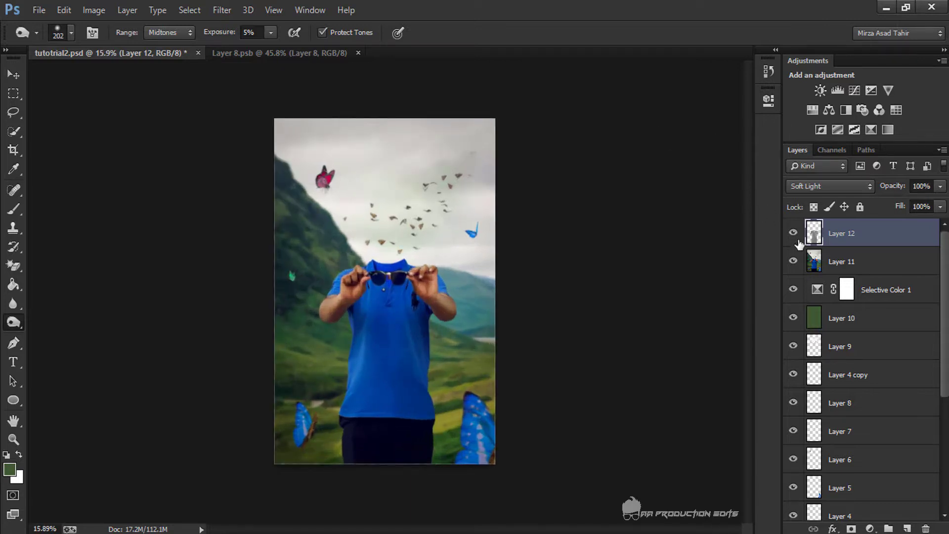
pyautogui.click(940, 186)
pyautogui.moveTo(938, 203); pyautogui.dragTo(929, 205)
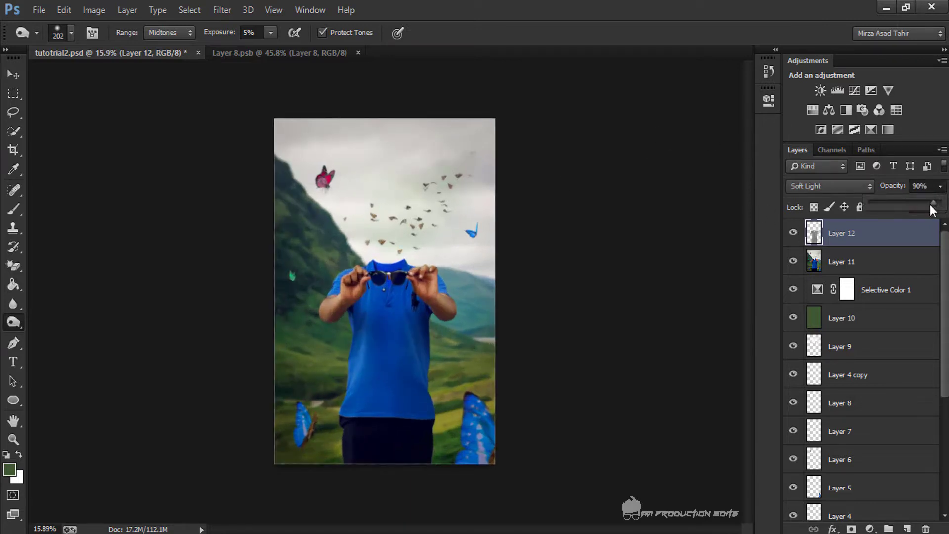
# - Add a Color Balance adjustment layer above Layer 12 and shift the whole image's colours slightly toward green
pyautogui.click(828, 109)
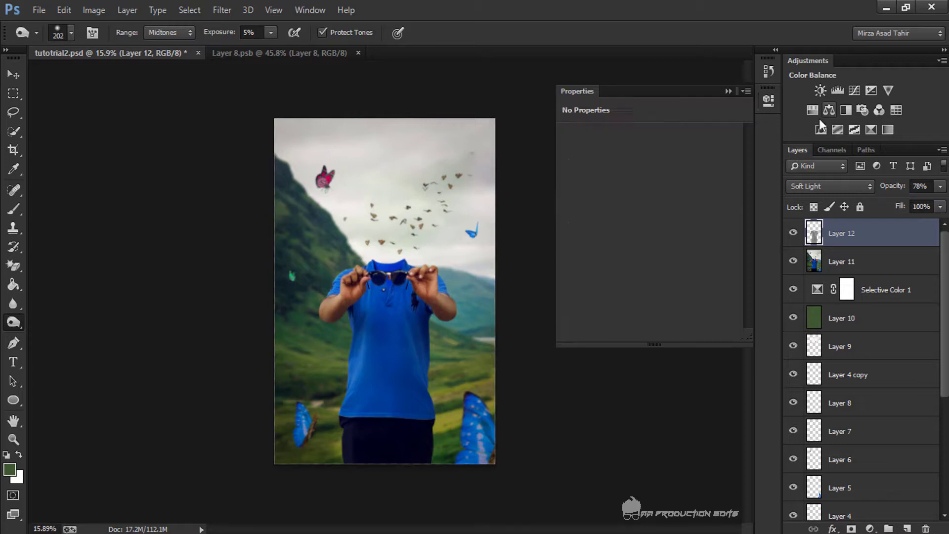
pyautogui.moveTo(632, 170); pyautogui.dragTo(627, 222)
pyautogui.click(728, 91)
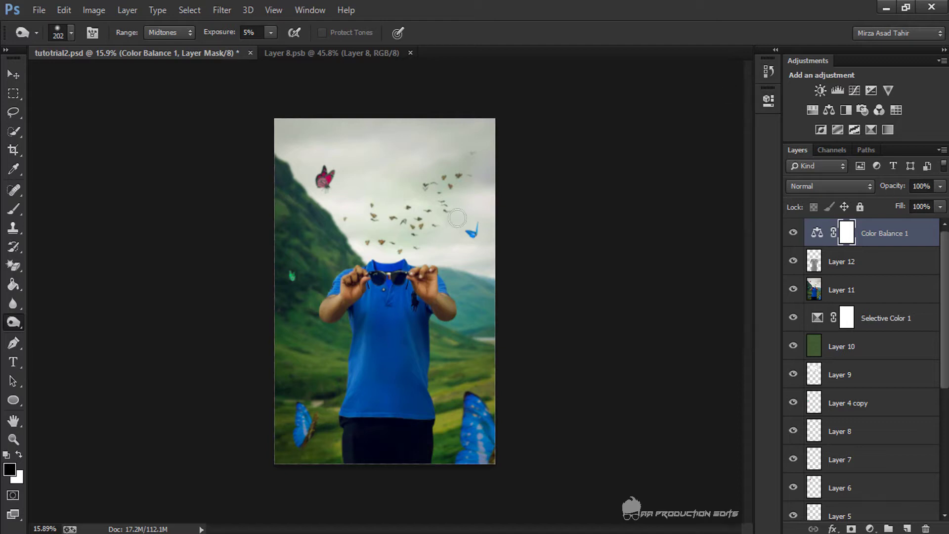
pyautogui.scroll(-1, 457, 218)
pyautogui.scroll(5, 413, 250)
pyautogui.scroll(-3, 413, 249)
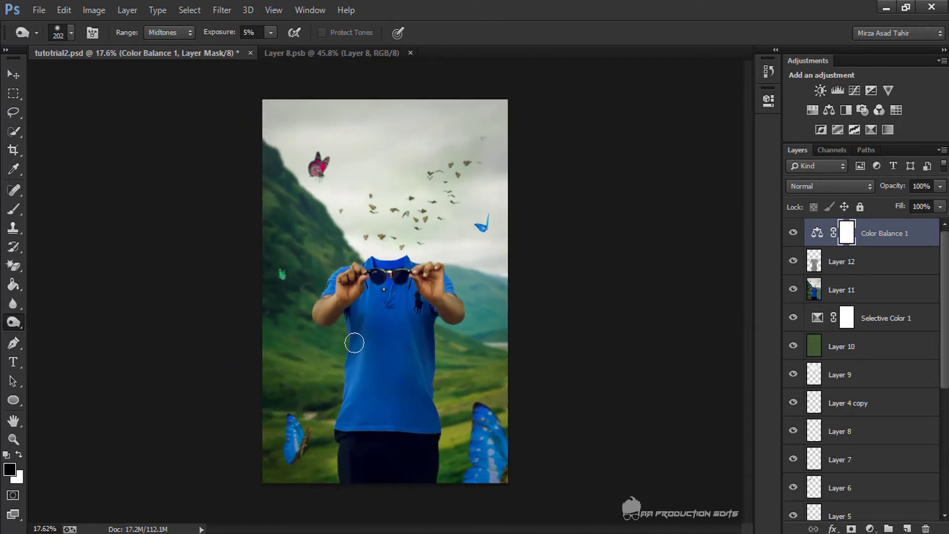